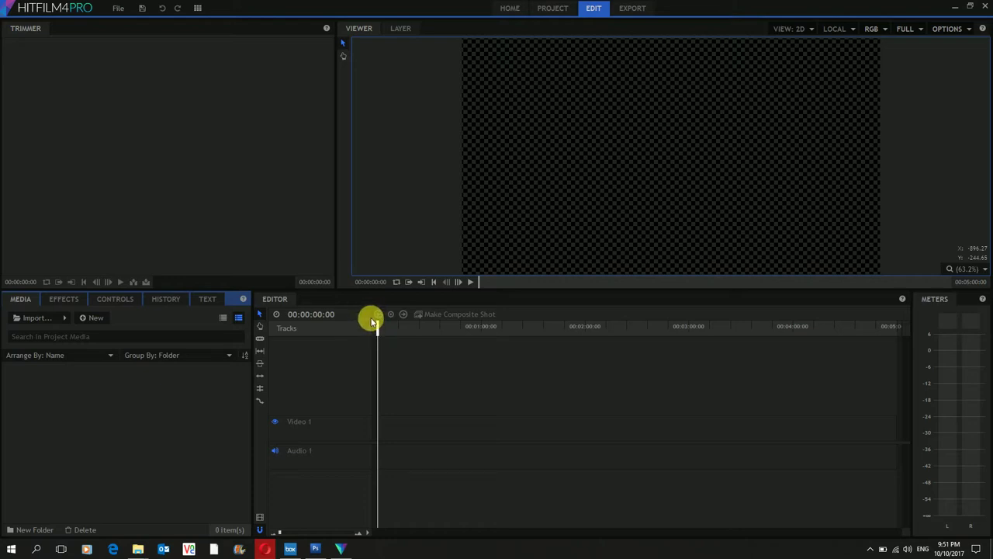
Step: Switch to File Explorer, play the fire_motion_tracking video from the hitfilm tutorials ep3 folder, close it and return to HitFilm
{"action": "mouse_move", "coordinate": [137, 547]}
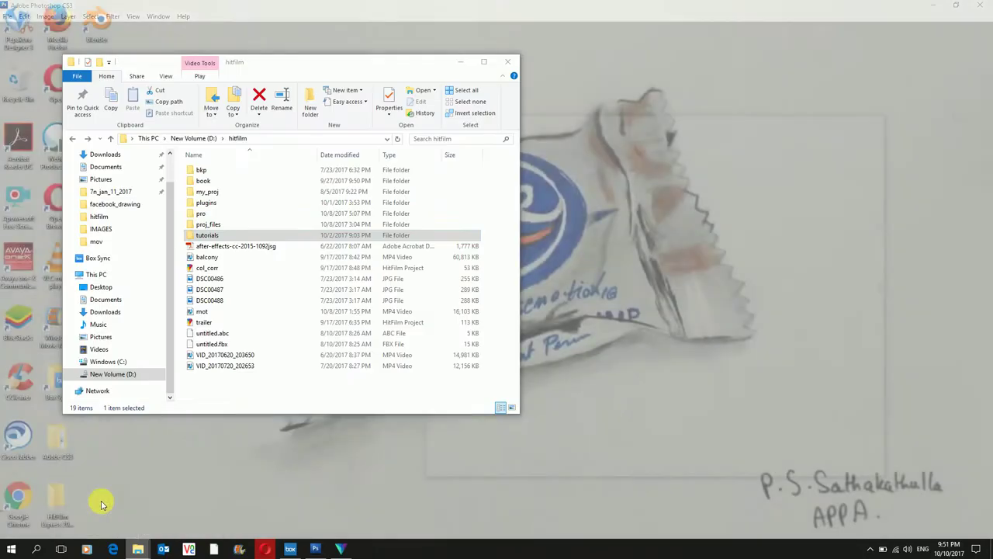
{"action": "left_click", "coordinate": [100, 504]}
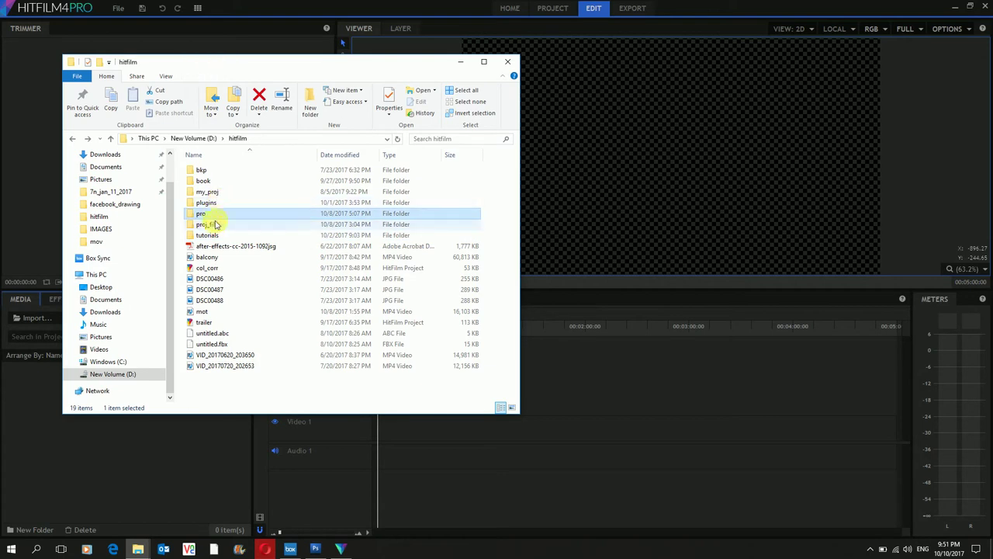
{"action": "double_click", "coordinate": [211, 233]}
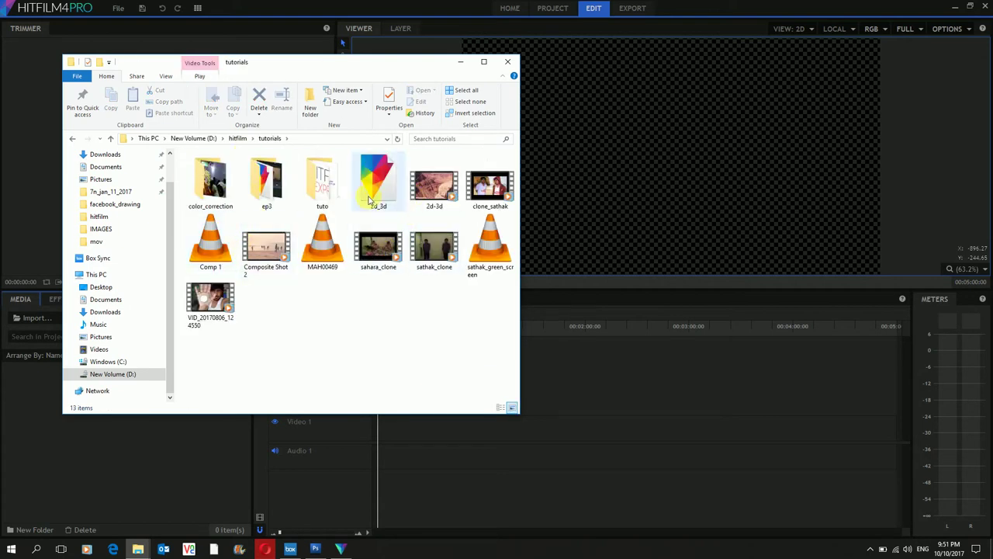
{"action": "double_click", "coordinate": [266, 179]}
{"action": "left_click", "coordinate": [448, 191]}
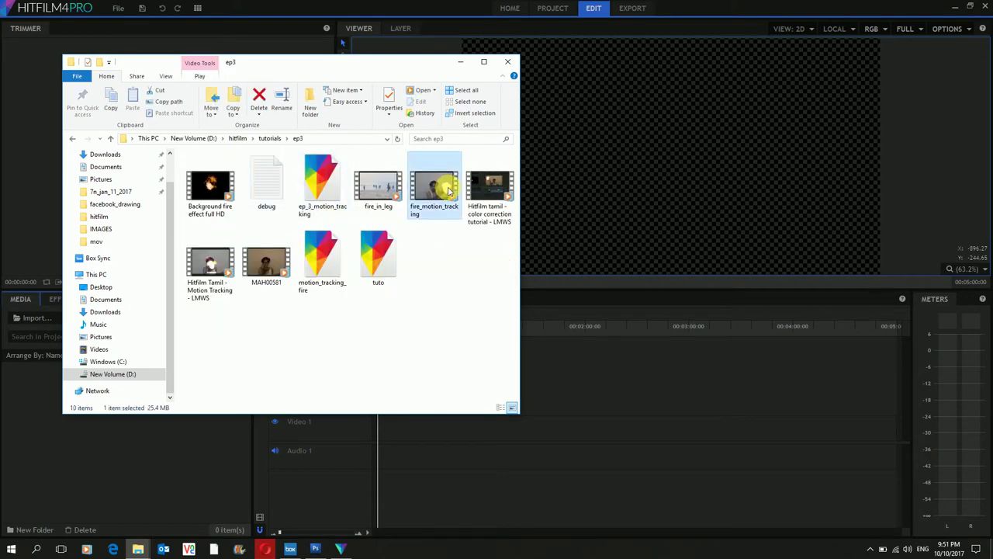
{"action": "double_click", "coordinate": [448, 190]}
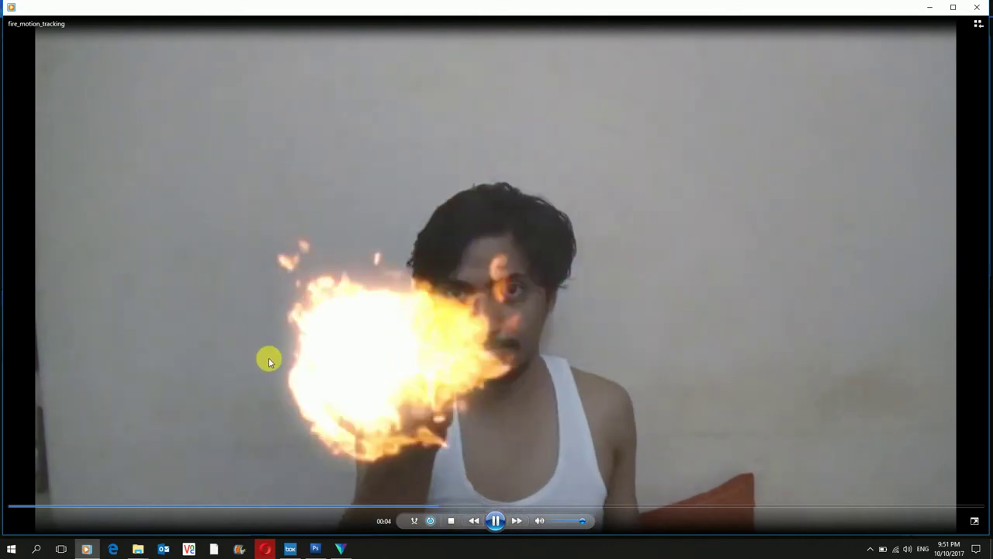
{"action": "left_click", "coordinate": [976, 11]}
{"action": "left_click", "coordinate": [560, 438]}
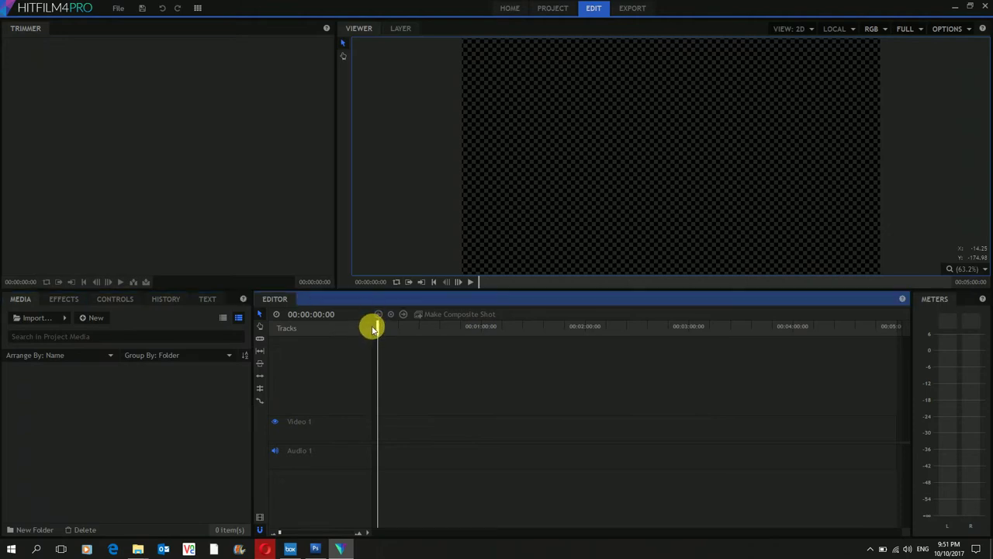
Step: Create a new composite shot with the 720p HD @ PAL 25 fps template and a 30-second duration
{"action": "left_click", "coordinate": [94, 318]}
{"action": "left_click", "coordinate": [124, 331]}
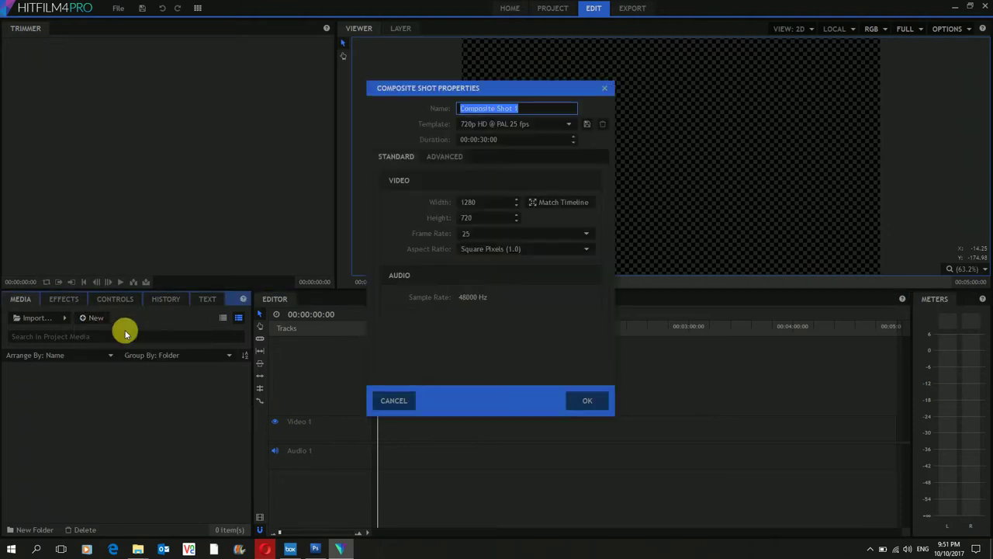
{"action": "key", "text": "Return"}
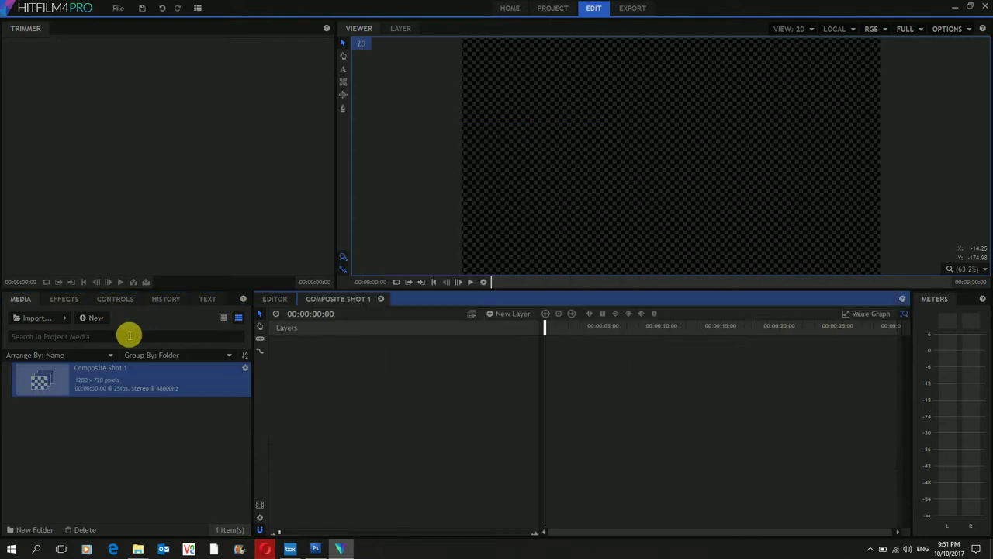
Step: Widen the timeline area of the composite shot and start a new plane layer
{"action": "left_click_drag", "start_coordinate": [537, 328], "coordinate": [478, 339]}
{"action": "right_click", "coordinate": [364, 426]}
{"action": "mouse_move", "coordinate": [406, 433]}
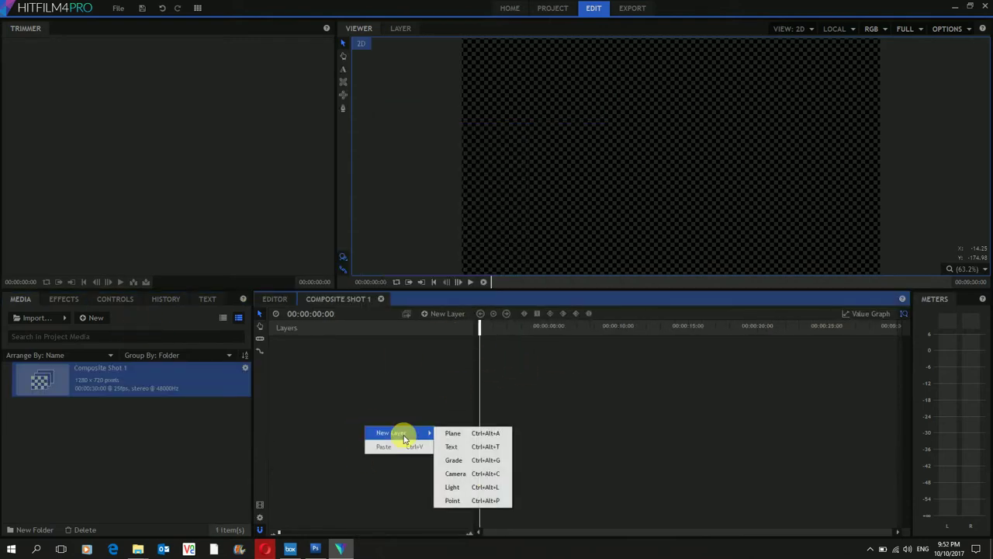
{"action": "left_click", "coordinate": [467, 435]}
Step: Try to choose a fully saturated red as the plane's colour
{"action": "left_click", "coordinate": [492, 282]}
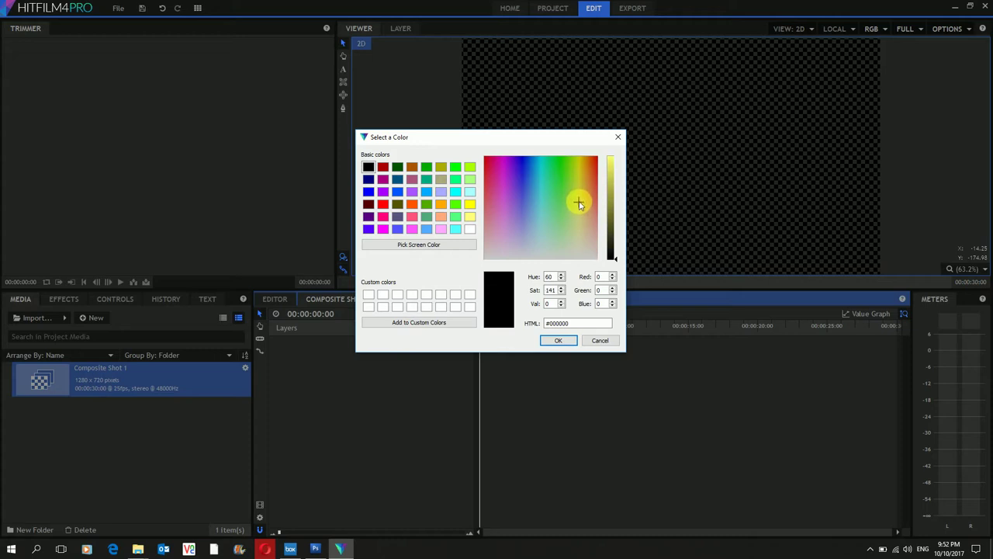
{"action": "left_click", "coordinate": [486, 158]}
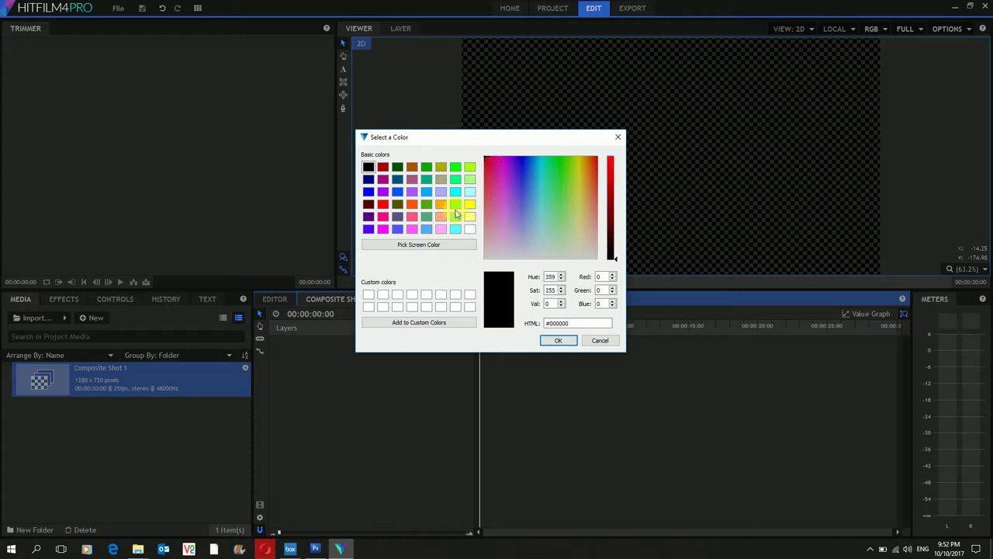
{"action": "left_click", "coordinate": [559, 340]}
Step: Set the plane's colour to pinkish red #ff0f43 at full brightness and create the plane
{"action": "left_click", "coordinate": [490, 285]}
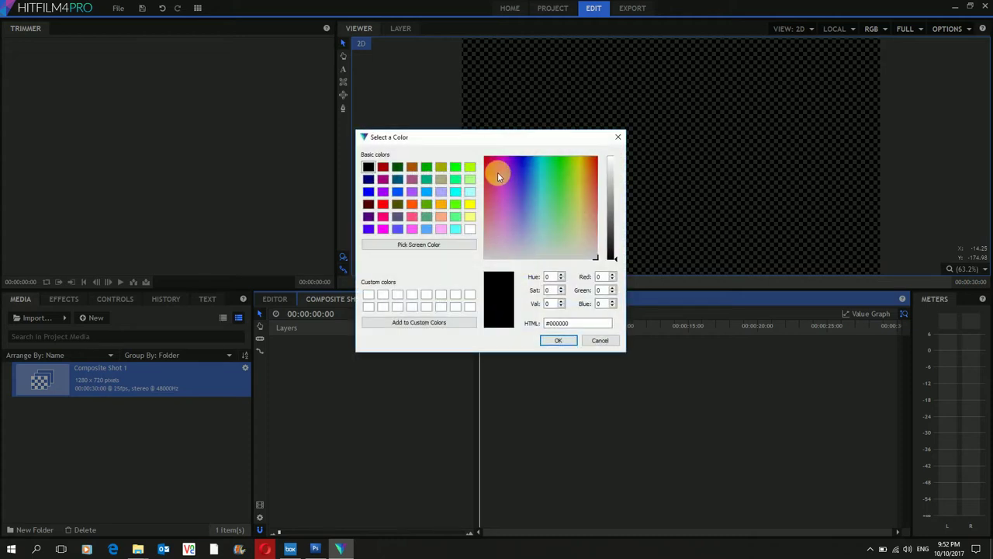
{"action": "left_click", "coordinate": [488, 162]}
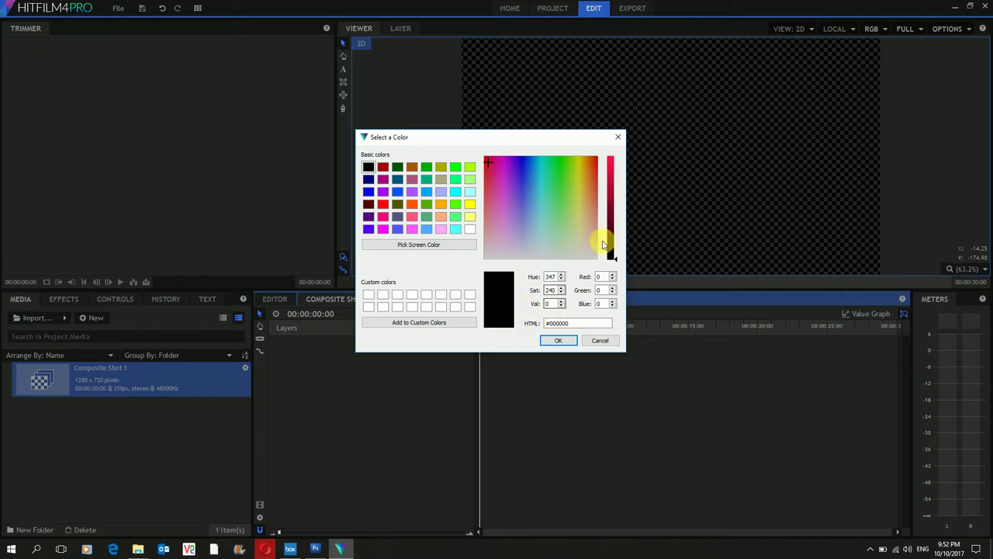
{"action": "left_click_drag", "start_coordinate": [619, 259], "coordinate": [612, 156]}
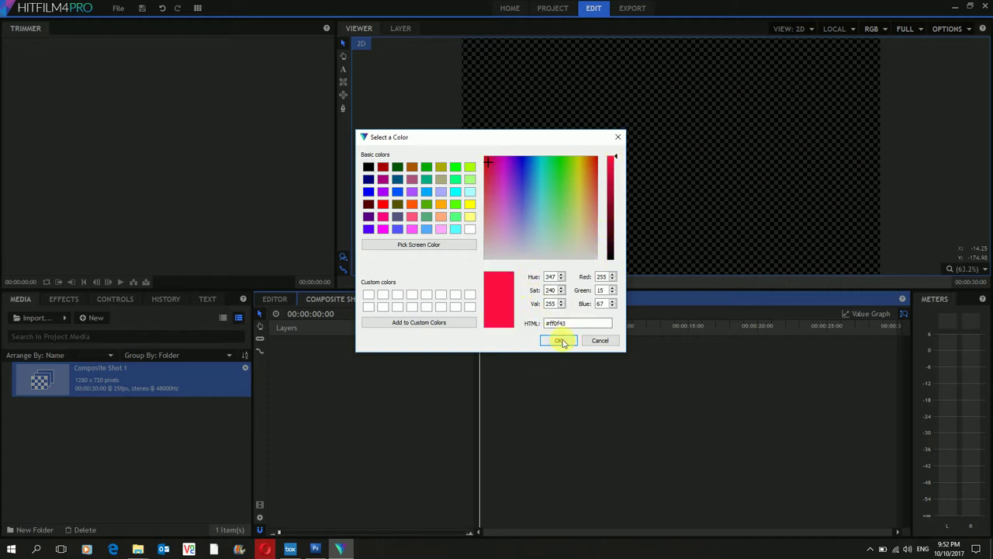
{"action": "left_click", "coordinate": [560, 342]}
{"action": "left_click", "coordinate": [554, 319]}
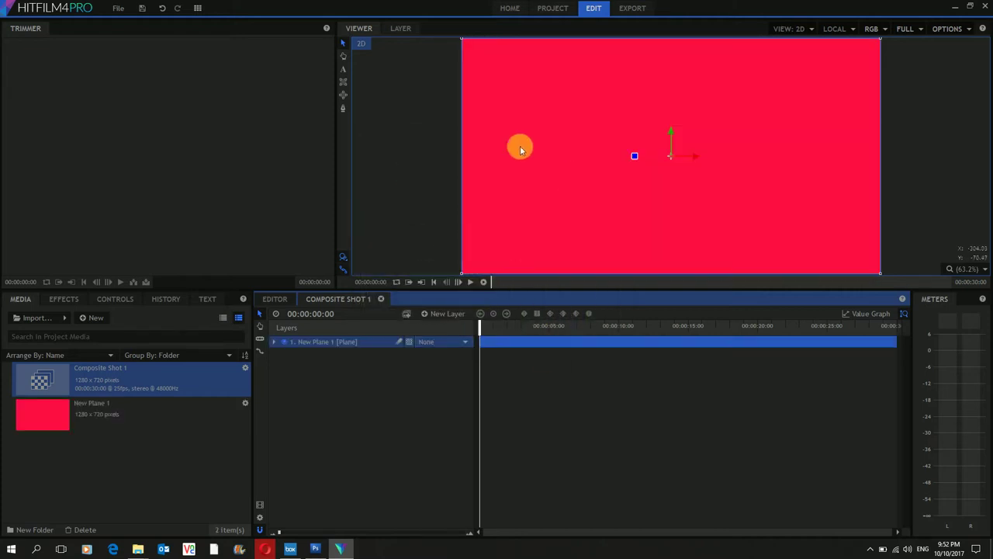
{"action": "left_click", "coordinate": [344, 109]}
{"action": "left_click", "coordinate": [649, 142]}
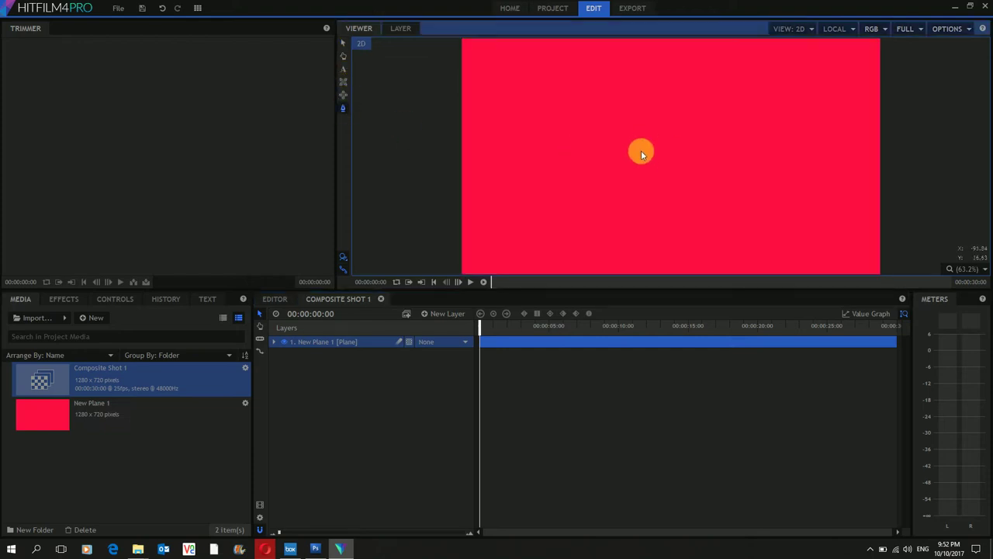
{"action": "left_click", "coordinate": [667, 142]}
{"action": "left_click", "coordinate": [712, 143]}
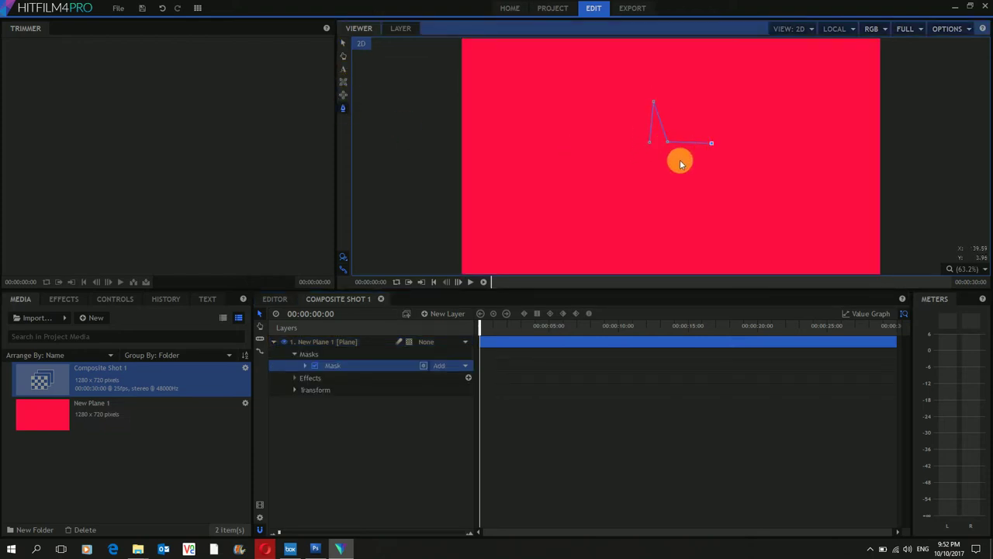
{"action": "key", "text": "ctrl+z"}
{"action": "key", "text": "ctrl+z"}
{"action": "key", "text": "ctrl+z"}
{"action": "key", "text": "ctrl+z"}
Step: Draw a small closed five-pointed star mask on the plane, slightly above and left of its centre, and deselect it
{"action": "left_click", "coordinate": [671, 138]}
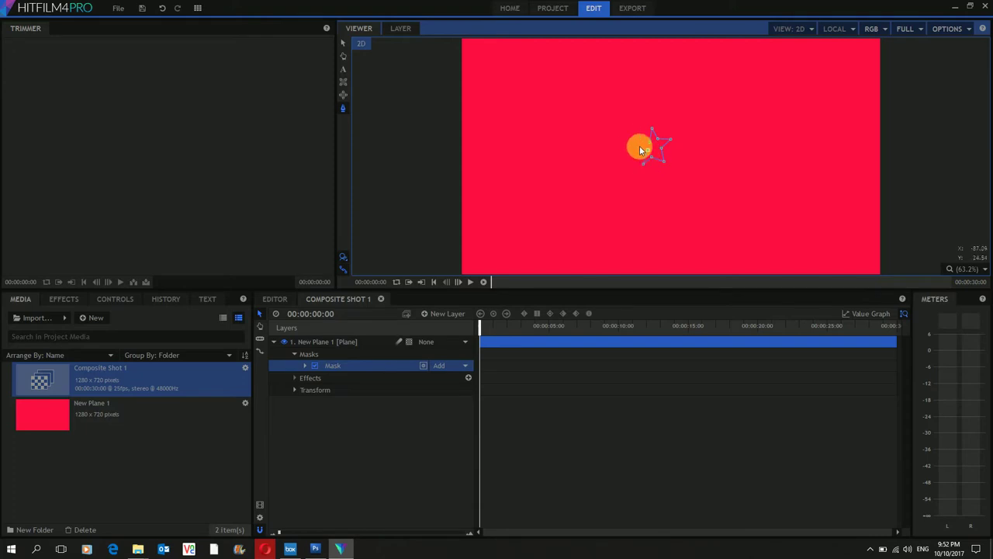
{"action": "left_click", "coordinate": [651, 142]}
{"action": "left_click", "coordinate": [723, 184]}
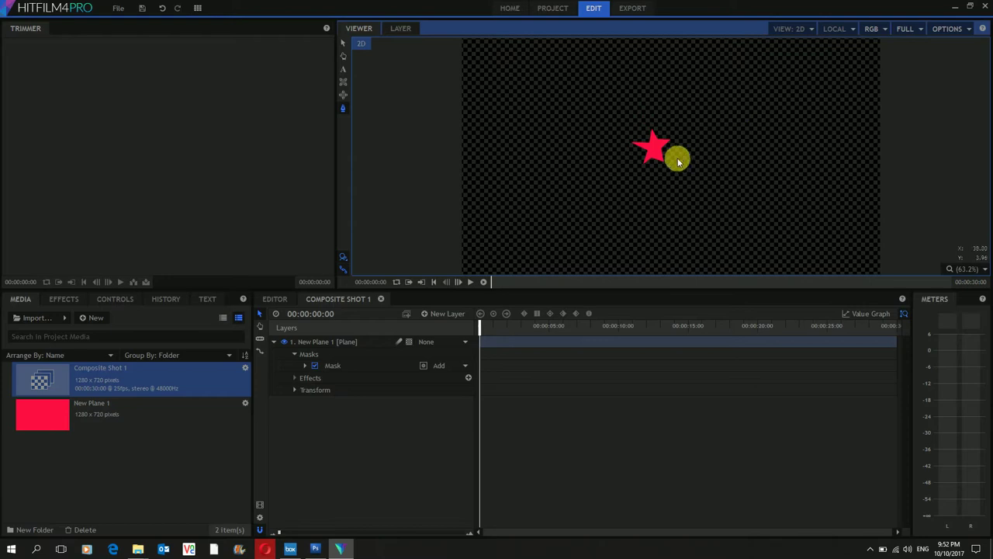
Step: Expand the plane layer's Transform properties and set its horizontal position to 13.0
{"action": "left_click", "coordinate": [342, 341]}
{"action": "left_click", "coordinate": [342, 342]}
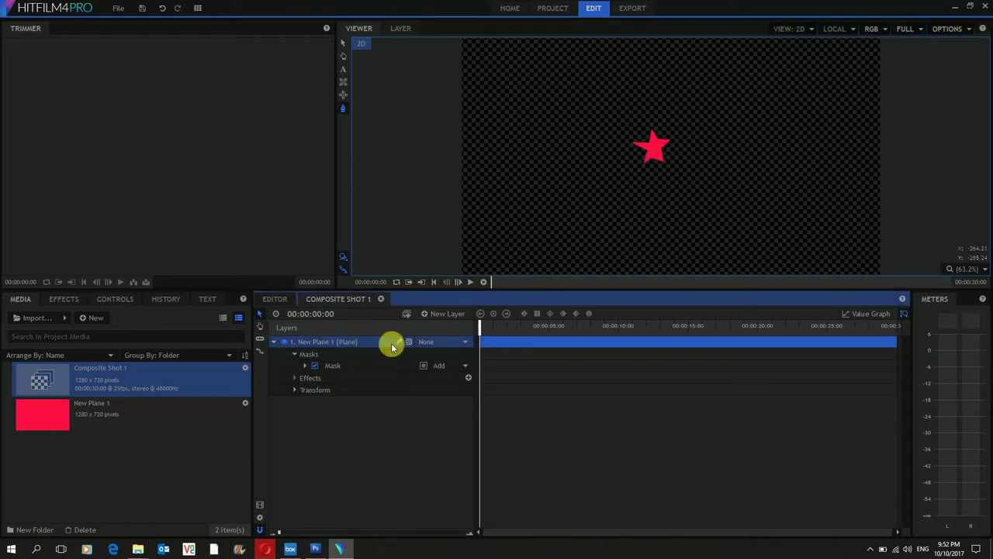
{"action": "left_click", "coordinate": [370, 365]}
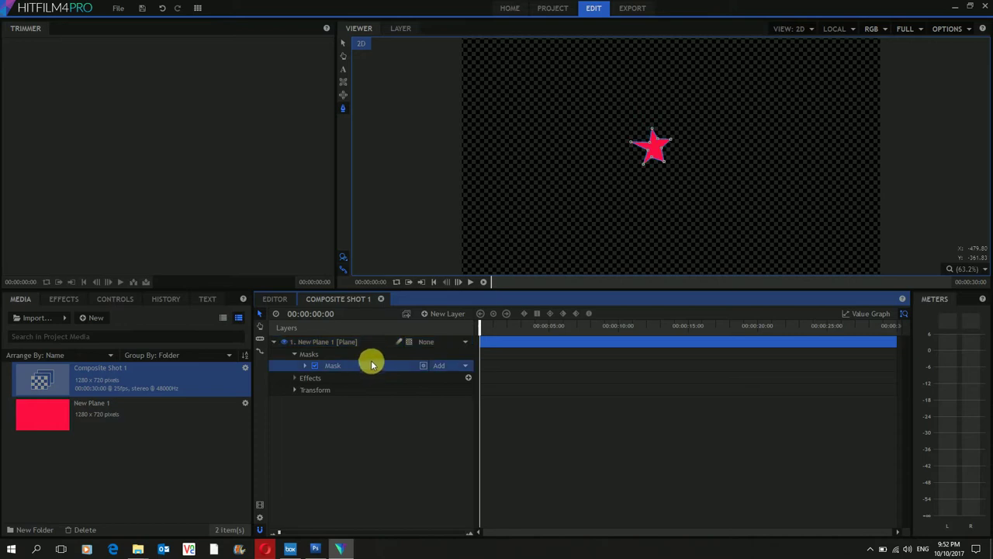
{"action": "left_click", "coordinate": [316, 389]}
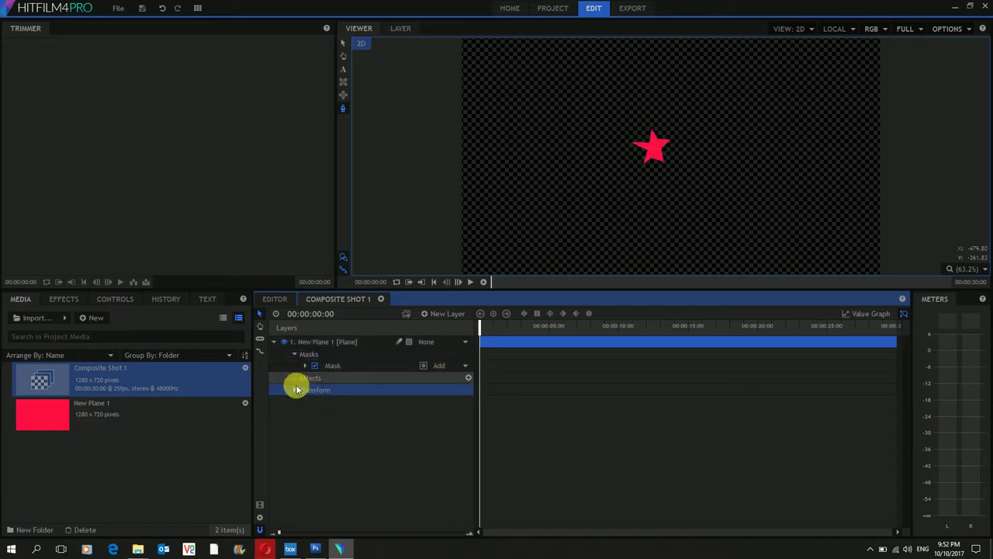
{"action": "left_click", "coordinate": [293, 390]}
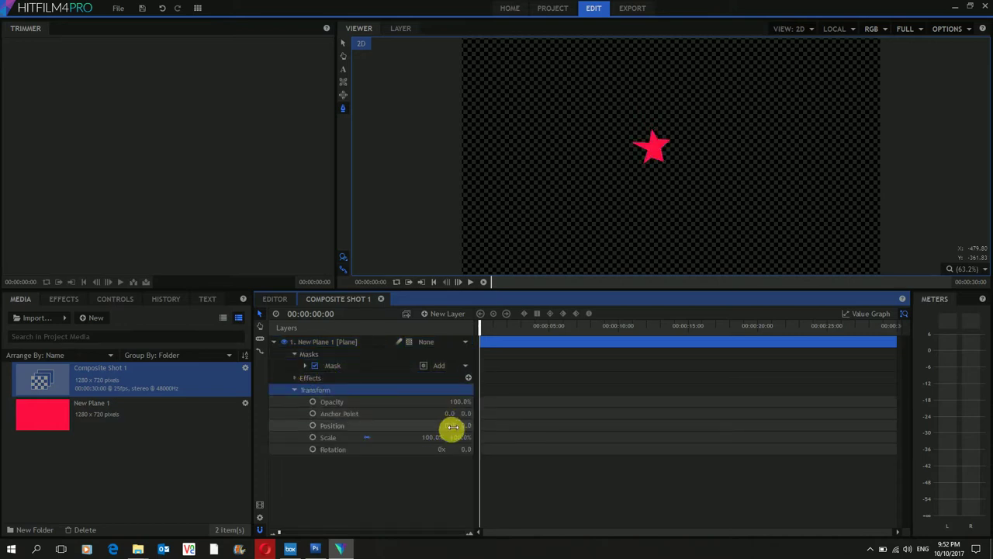
{"action": "left_click_drag", "start_coordinate": [452, 428], "coordinate": [447, 425]}
Step: Set the plane's horizontal anchor point value to 1.0
{"action": "scroll", "coordinate": [657, 224], "scroll_direction": "down", "scroll_amount": 2}
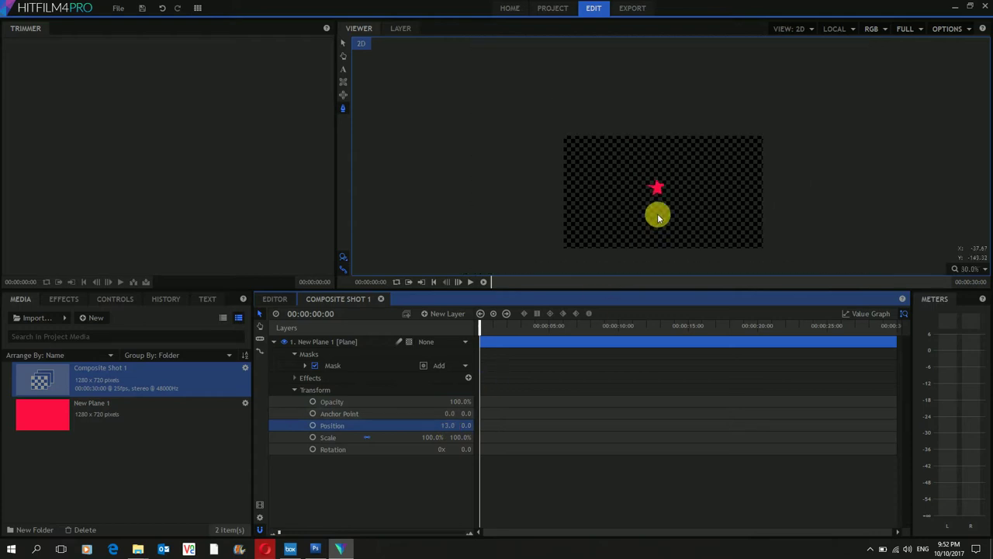
{"action": "scroll", "coordinate": [656, 213], "scroll_direction": "up", "scroll_amount": 1}
{"action": "left_click", "coordinate": [664, 167]}
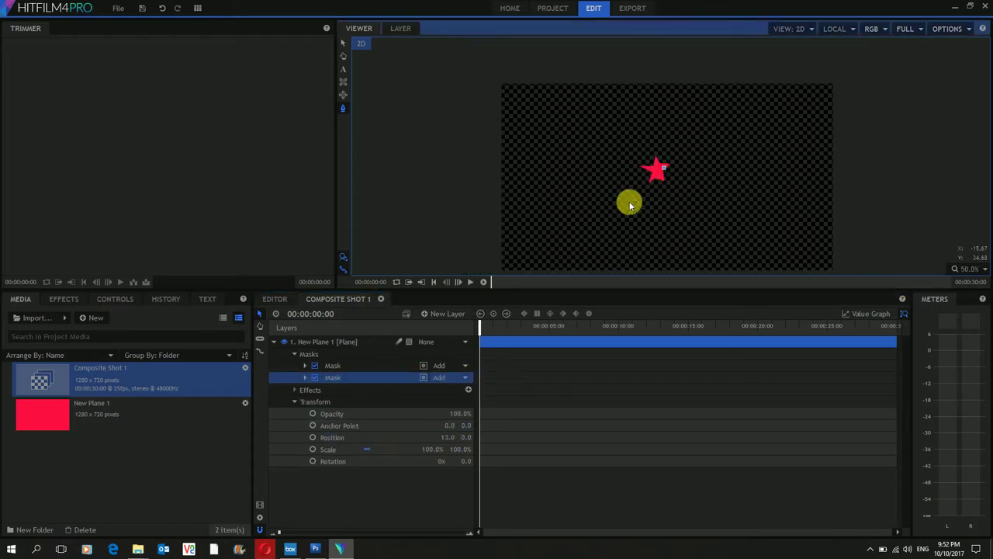
{"action": "left_click", "coordinate": [449, 425]}
Step: Delete the two stray masks from the plane layer, keeping only the star mask
{"action": "left_click", "coordinate": [664, 167]}
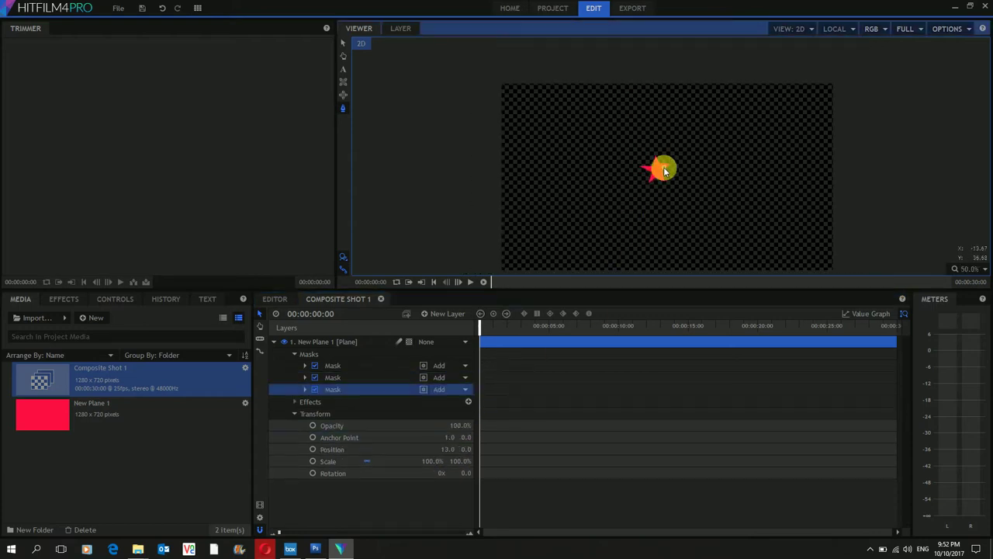
{"action": "scroll", "coordinate": [664, 171], "scroll_direction": "up", "scroll_amount": 2}
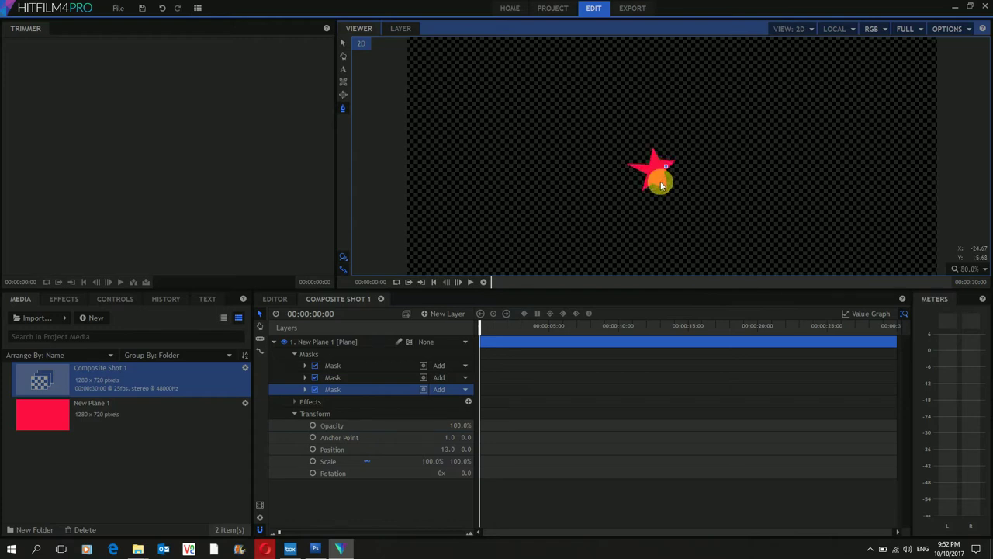
{"action": "left_click", "coordinate": [654, 172]}
{"action": "left_click", "coordinate": [334, 378], "text": "shift"}
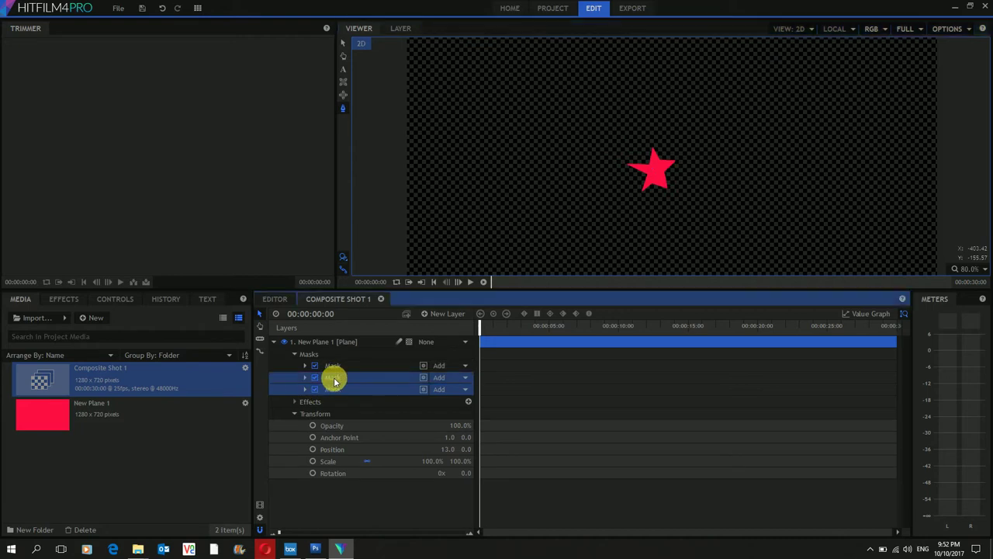
{"action": "key", "text": "Delete"}
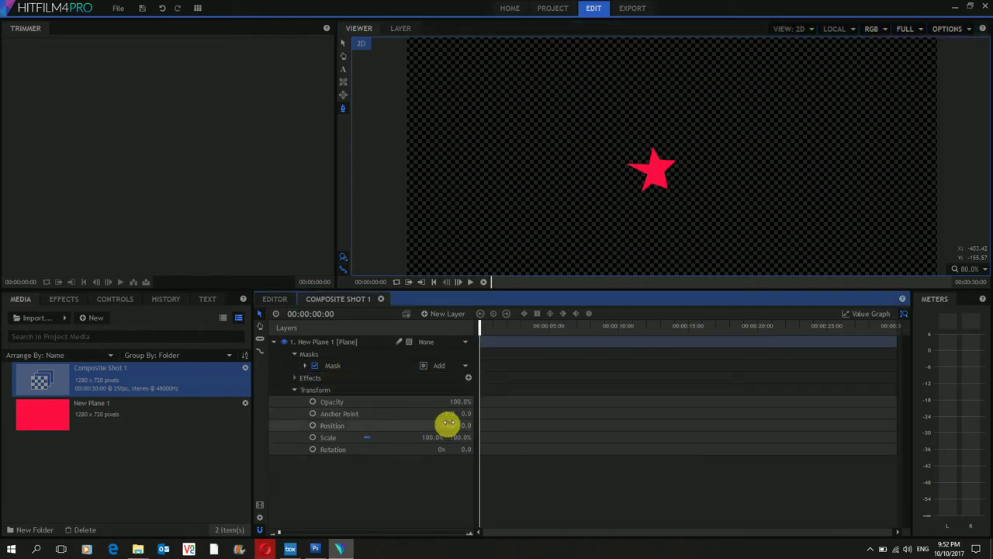
Step: Move the star plane with the selection tool to about position -10.7, 12.5
{"action": "left_click", "coordinate": [344, 46]}
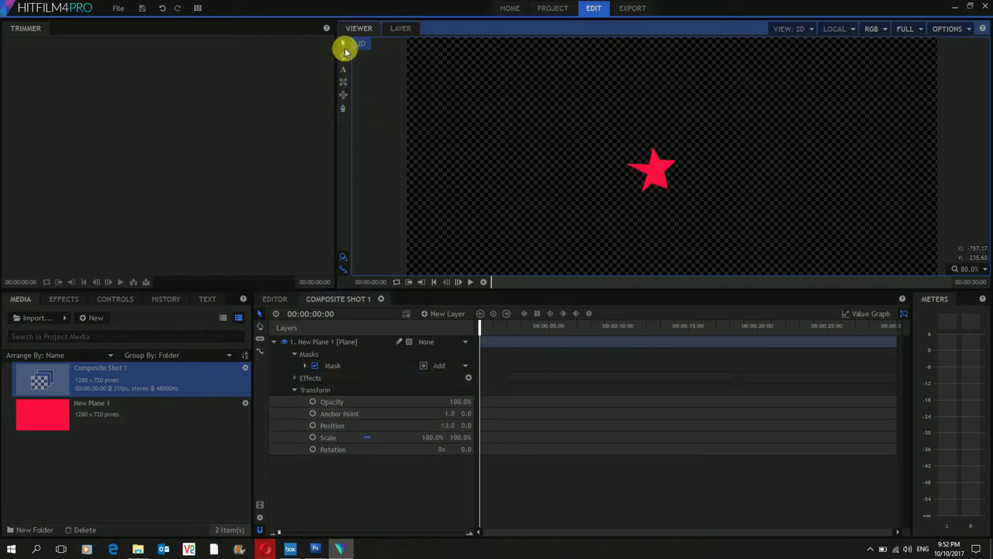
{"action": "left_click", "coordinate": [664, 173]}
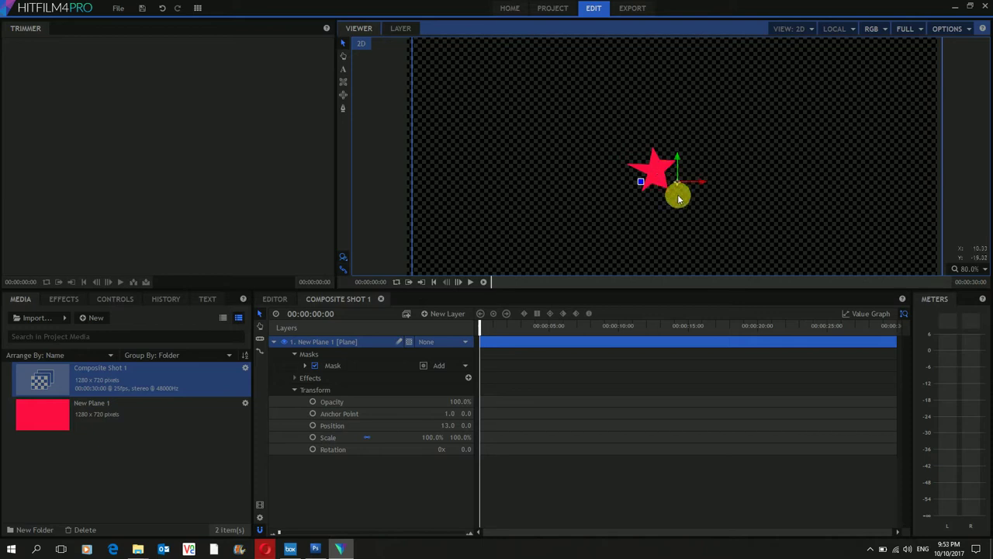
{"action": "left_click_drag", "start_coordinate": [679, 183], "coordinate": [675, 188]}
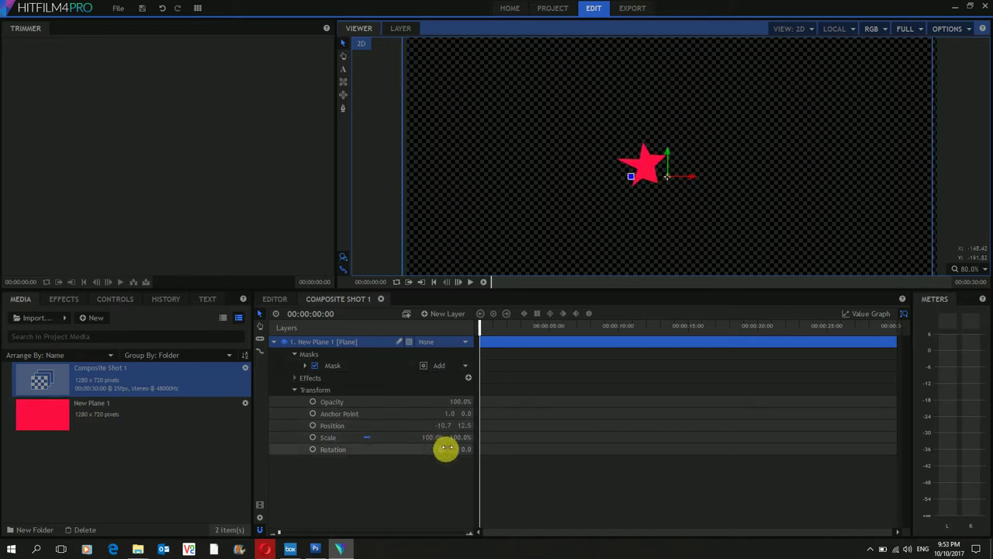
Step: Test a slight counter-clockwise rotation of the plane and a shift of its anchor point, undoing each change
{"action": "left_click_drag", "start_coordinate": [473, 450], "coordinate": [461, 450]}
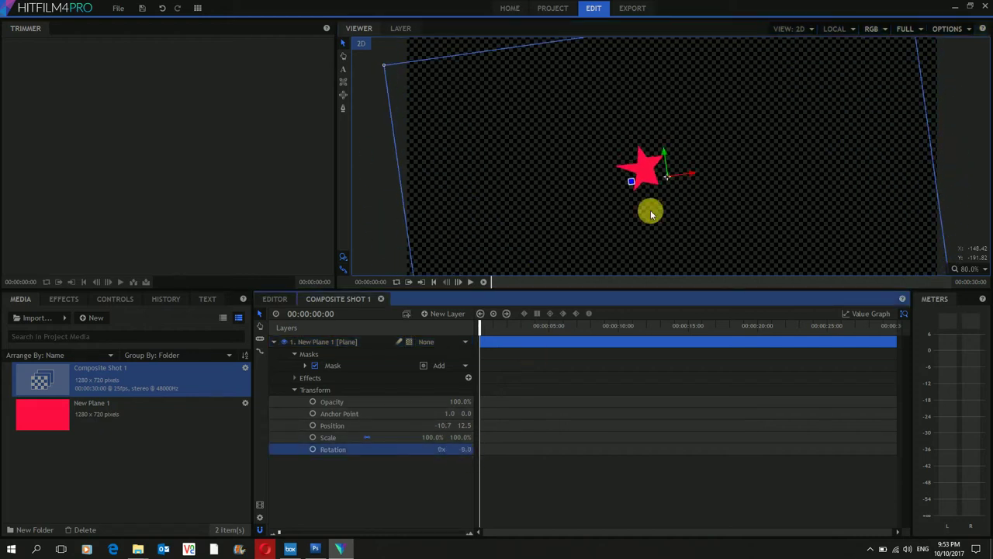
{"action": "key", "text": "ctrl+z"}
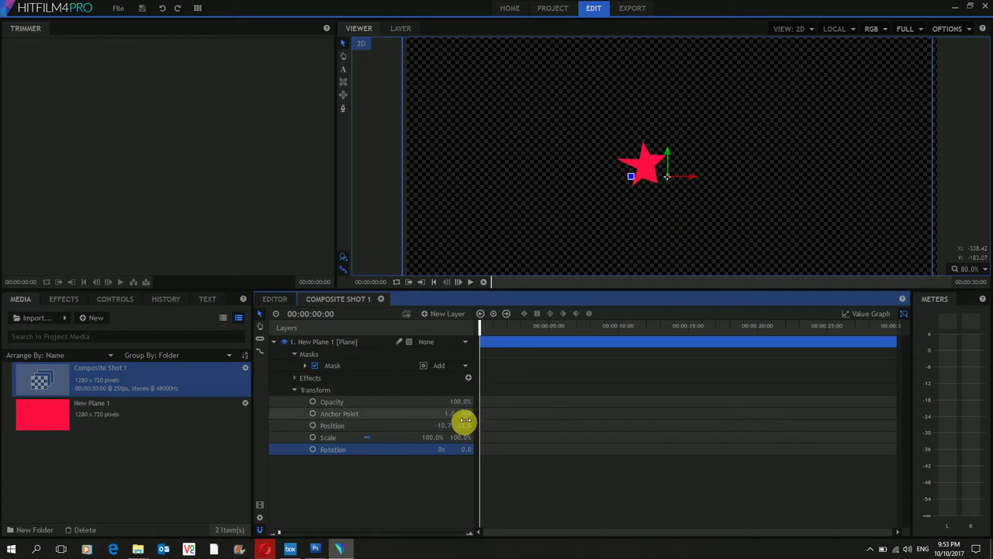
{"action": "left_click_drag", "start_coordinate": [458, 417], "coordinate": [475, 417]}
{"action": "key", "text": "ctrl+z"}
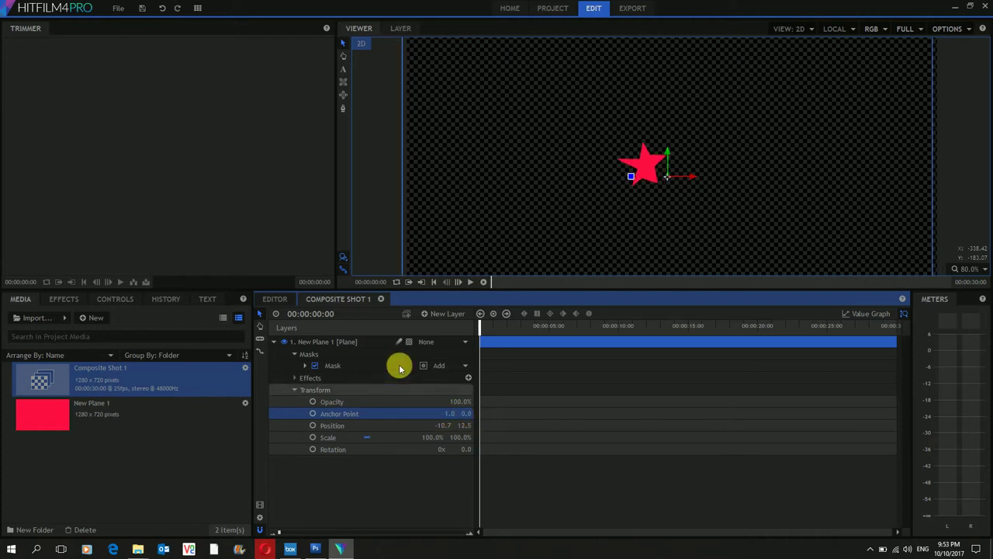
Step: Set the star plane's anchor point to -51.0, 24.0 and test its rotation, ending at 0.0
{"action": "left_click", "coordinate": [365, 341]}
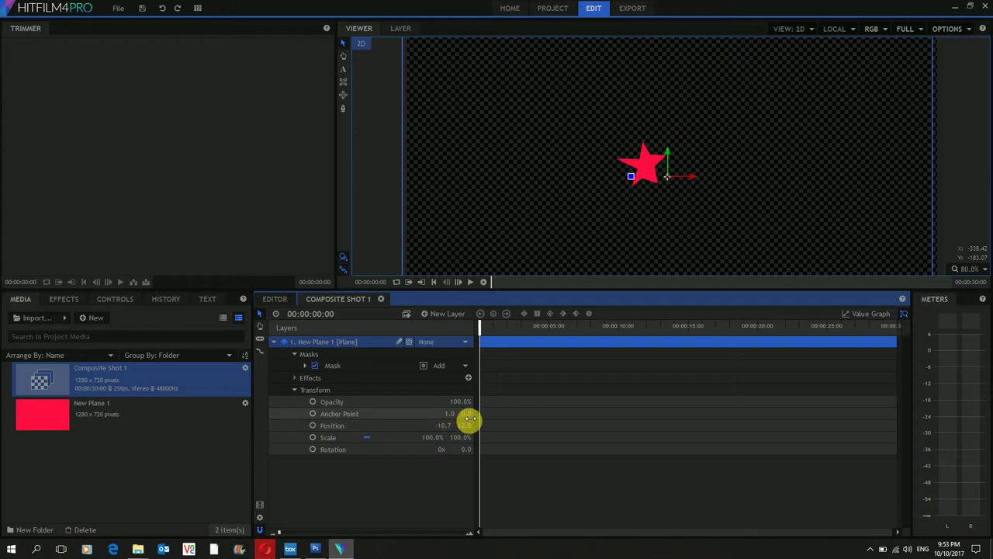
{"action": "left_click_drag", "start_coordinate": [465, 414], "coordinate": [448, 412]}
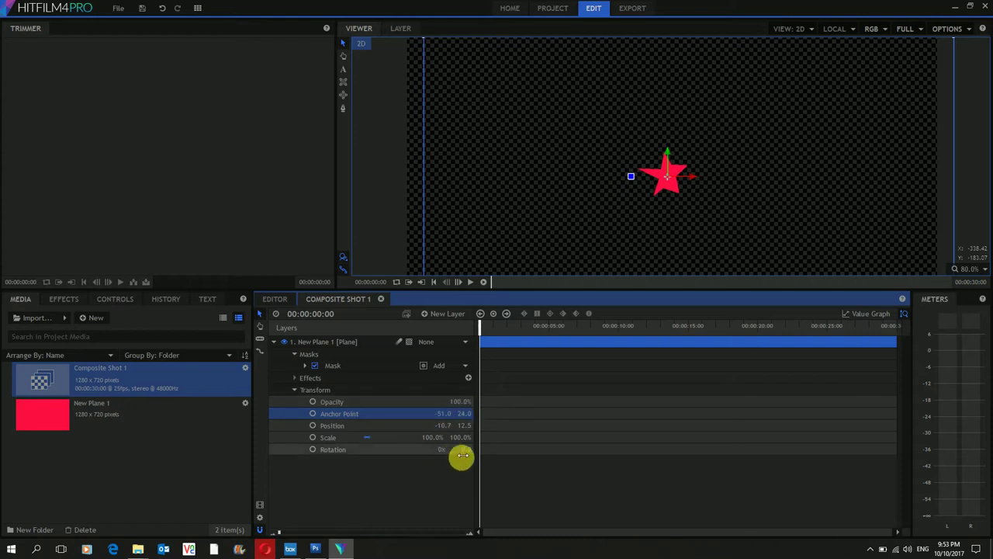
{"action": "left_click_drag", "start_coordinate": [461, 452], "coordinate": [484, 441]}
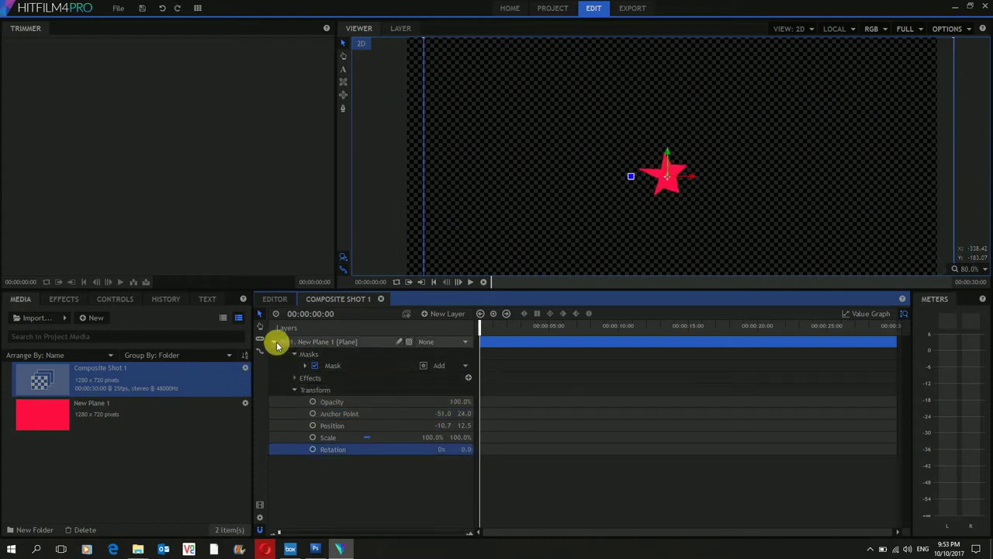
Step: Collapse the star plane layer's properties and rename the layer "red star"
{"action": "left_click", "coordinate": [271, 342]}
{"action": "double_click", "coordinate": [341, 343]}
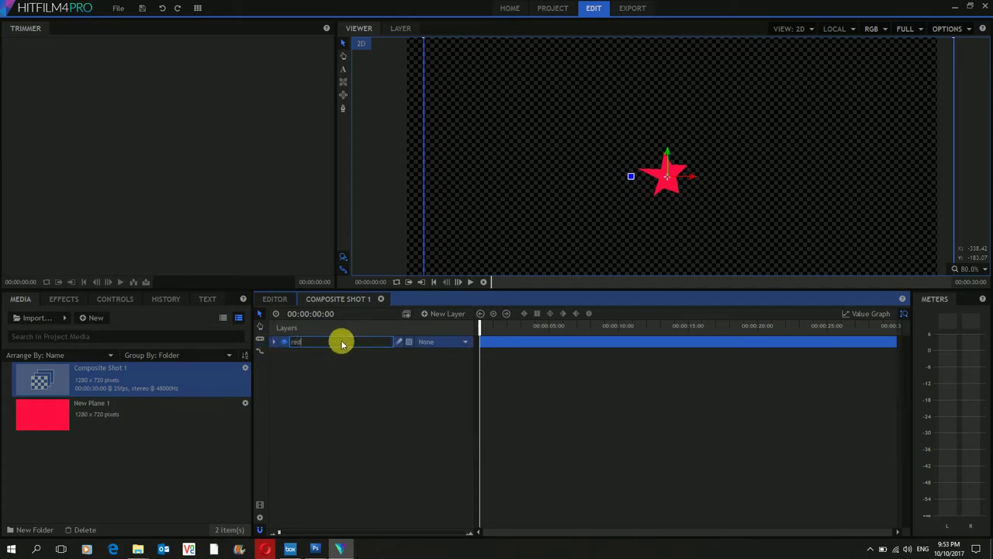
{"action": "key", "text": "Return"}
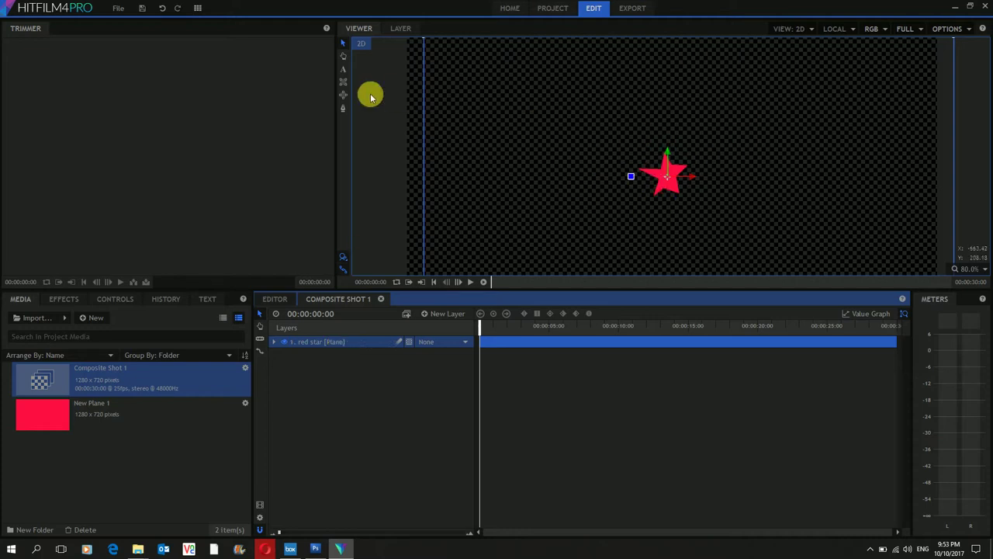
Step: Add a new 1280 x 720 plane layer in blue (#222dff) to the composite shot
{"action": "left_click", "coordinate": [335, 404]}
{"action": "right_click", "coordinate": [335, 405]}
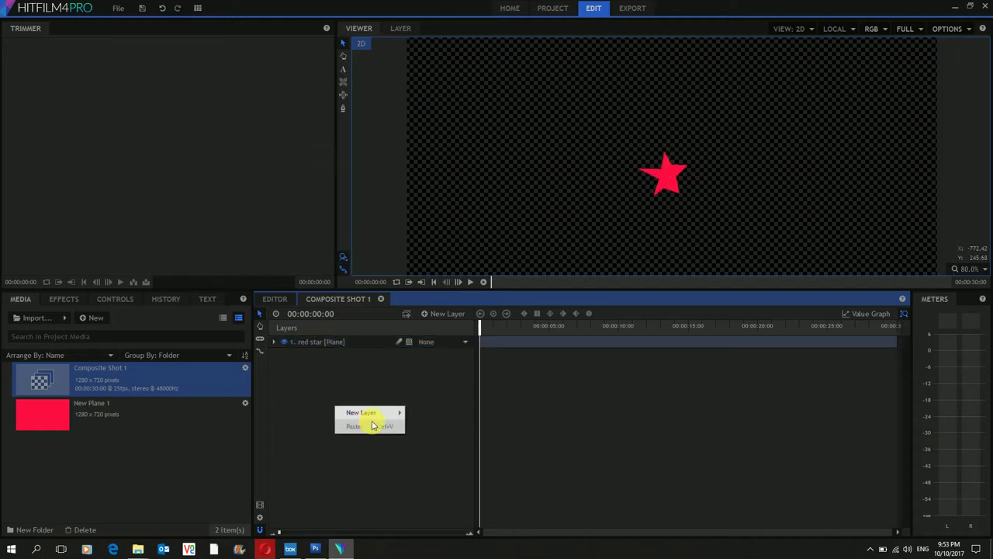
{"action": "mouse_move", "coordinate": [370, 412]}
{"action": "left_click", "coordinate": [443, 413]}
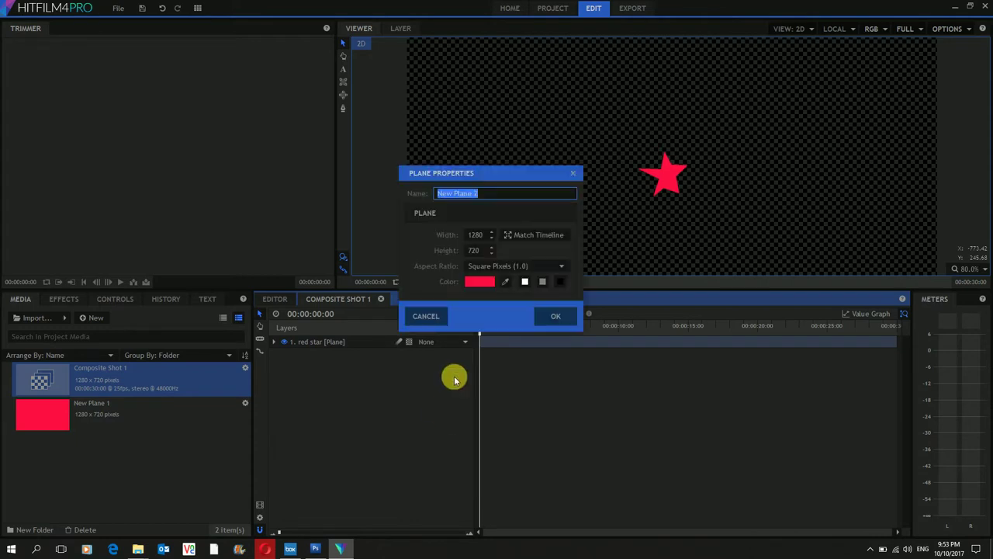
{"action": "left_click", "coordinate": [472, 283]}
{"action": "left_click", "coordinate": [520, 179]}
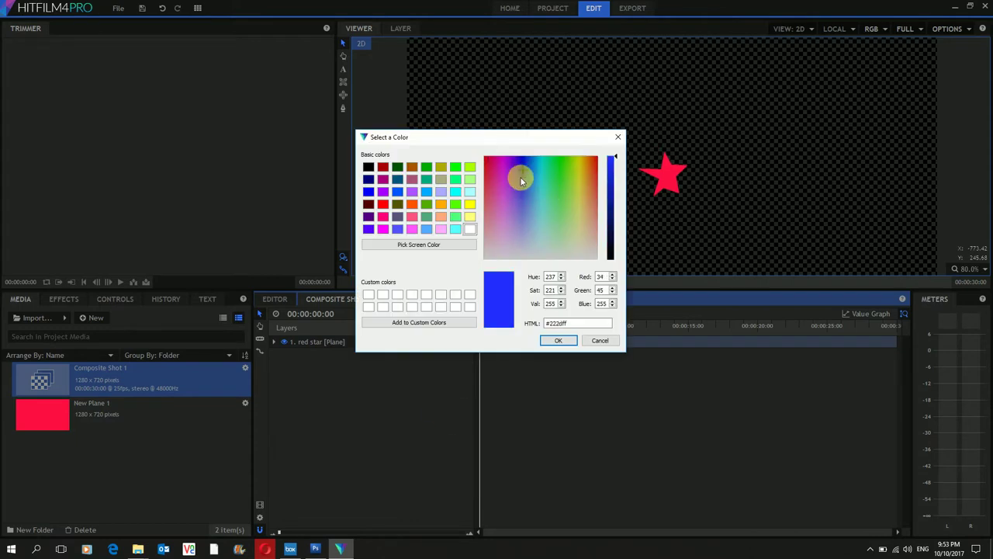
{"action": "left_click", "coordinate": [569, 342]}
{"action": "left_click", "coordinate": [553, 316]}
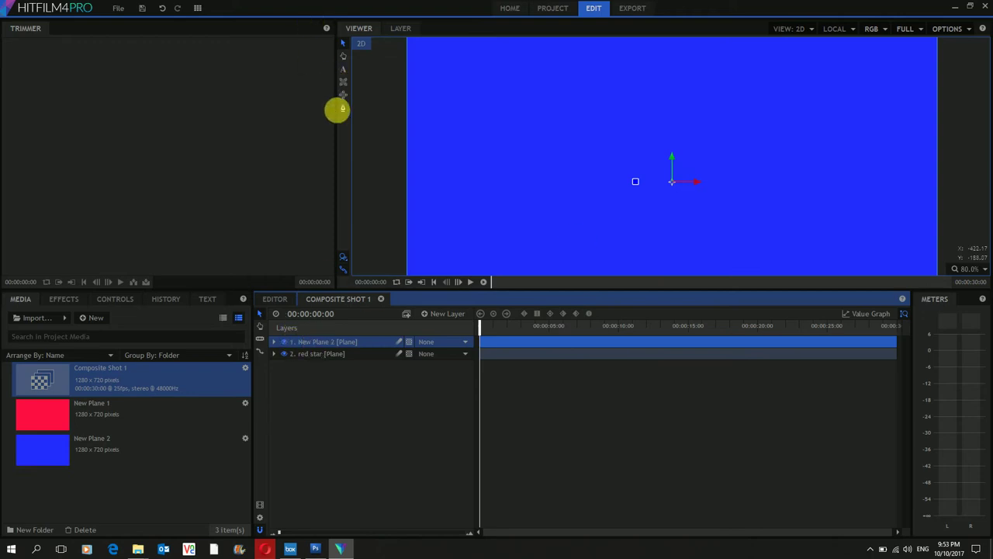
Step: Draw a small closed five-pointed star mask on the blue plane, to the left of the red star
{"action": "left_click", "coordinate": [342, 108]}
{"action": "left_click", "coordinate": [566, 166]}
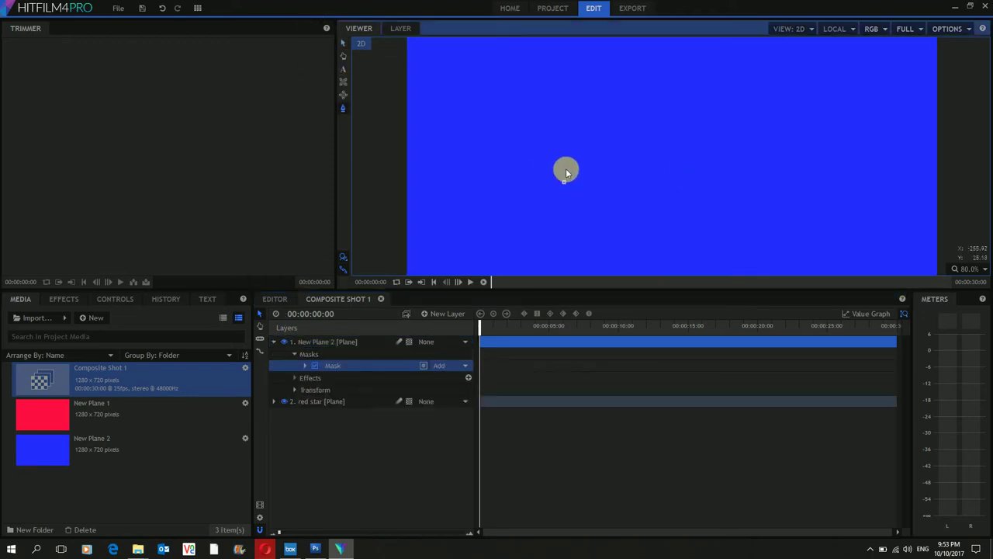
{"action": "mouse_move", "coordinate": [570, 184]}
{"action": "left_mouse_down"}
{"action": "mouse_move", "coordinate": [580, 184]}
{"action": "mouse_move", "coordinate": [563, 196]}
{"action": "left_mouse_up"}
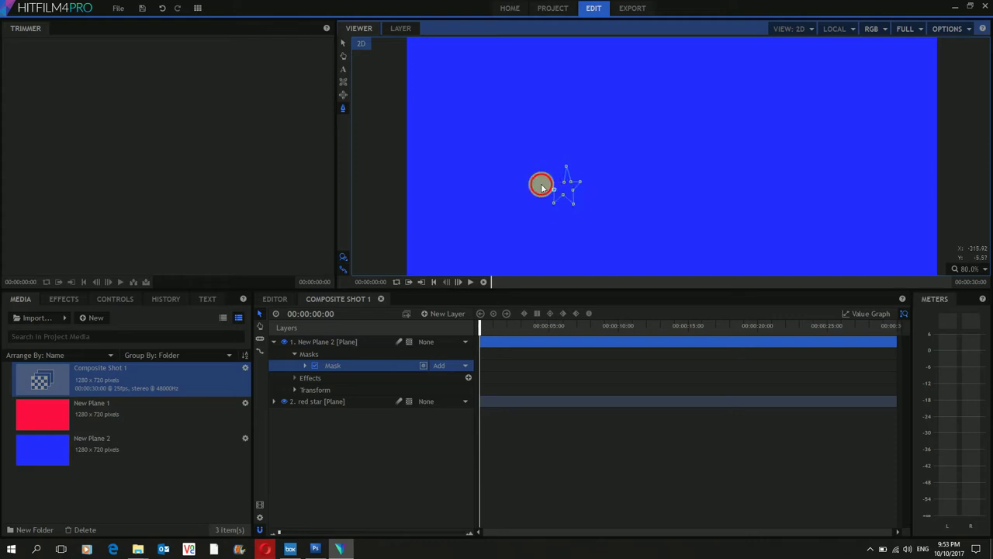
{"action": "left_click", "coordinate": [565, 180]}
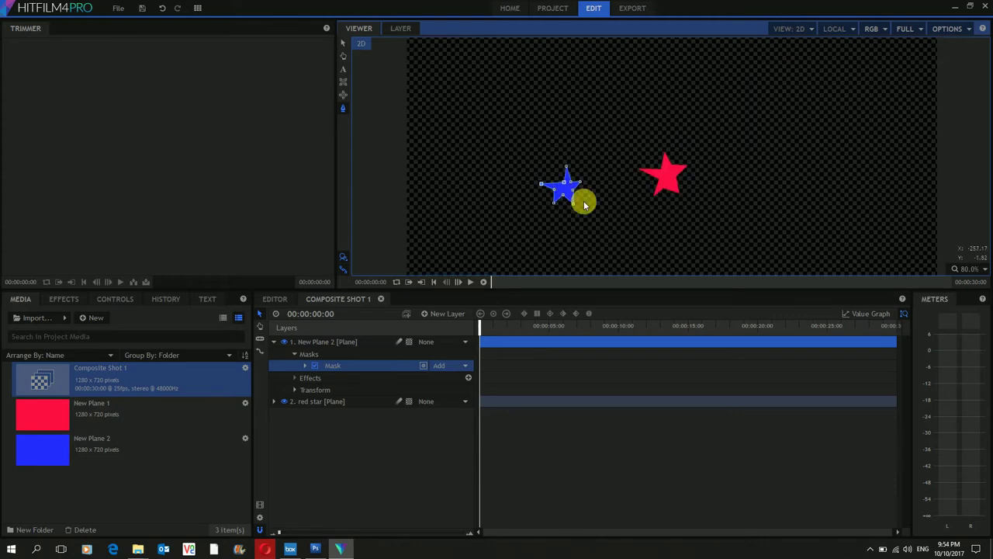
{"action": "left_click", "coordinate": [363, 439]}
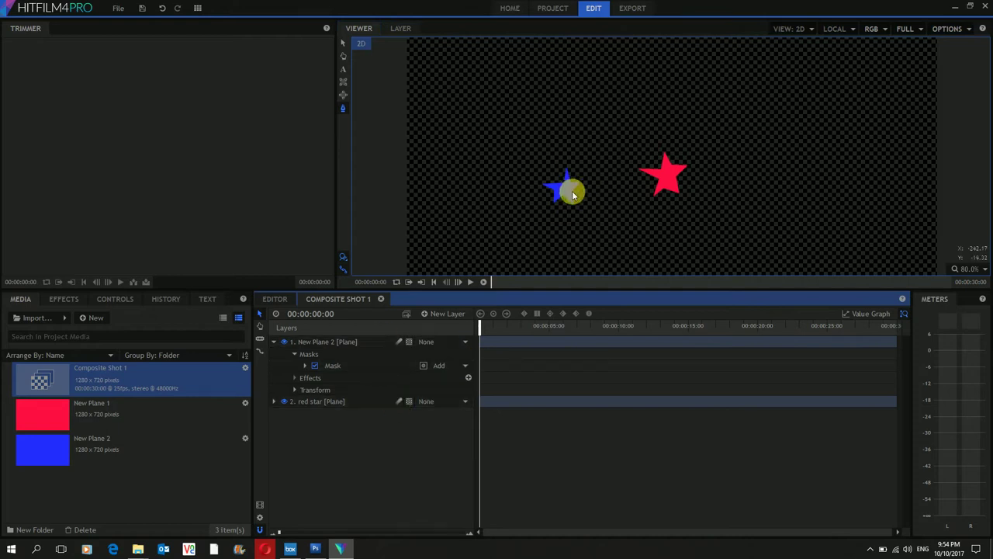
Step: Duplicate the star-masked New Plane 2 layer and rename the copy "bluestar"
{"action": "left_click", "coordinate": [346, 343]}
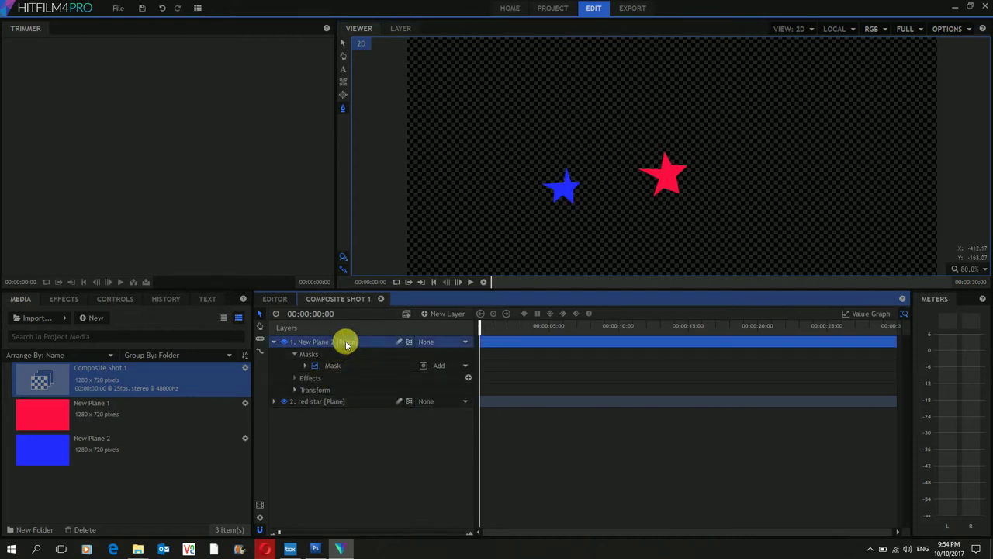
{"action": "key", "text": "ctrl+d"}
{"action": "double_click", "coordinate": [326, 402]}
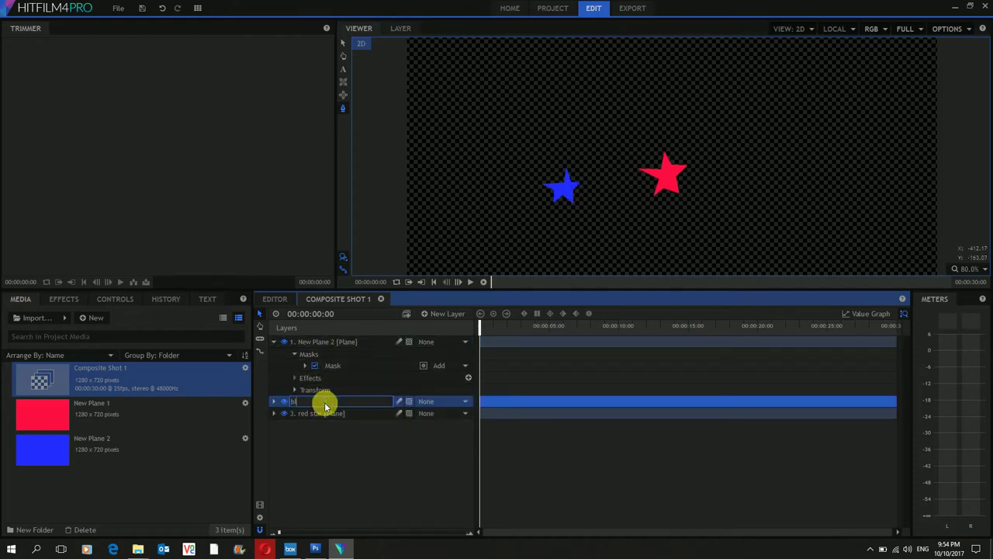
{"action": "type", "text": "bluestar"}
{"action": "key", "text": "Return"}
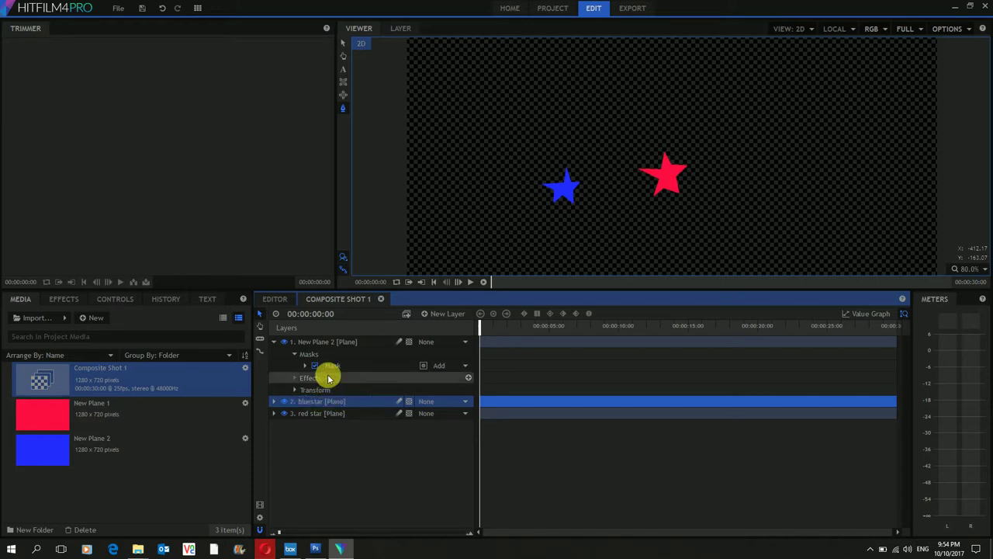
Step: Delete the original New Plane 2 layer and duplicate the bluestar layer
{"action": "left_click", "coordinate": [336, 344]}
{"action": "key", "text": "Delete"}
{"action": "left_click", "coordinate": [336, 344]}
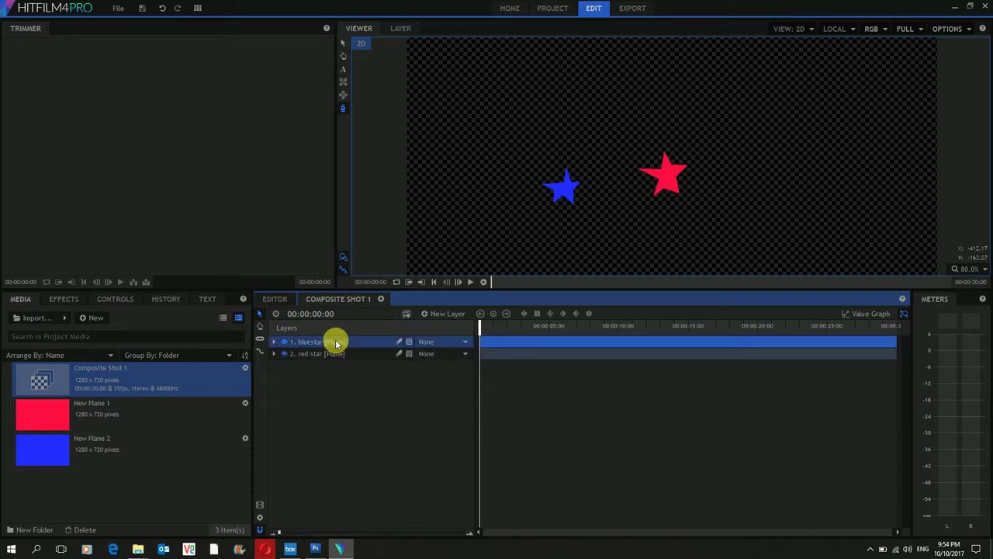
{"action": "key", "text": "ctrl+d"}
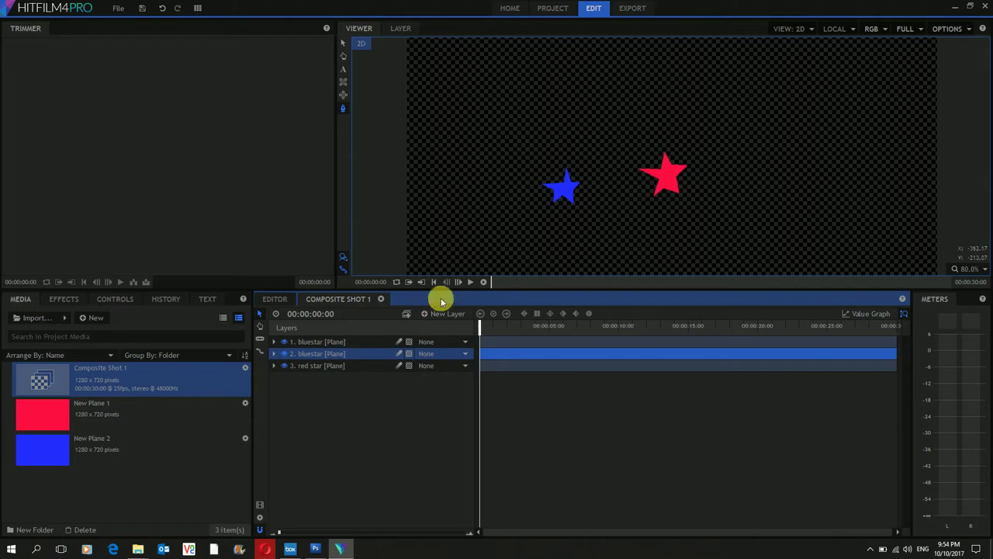
Step: Move the second bluestar layer to position 411.0, 44.0, on the other side of the red star
{"action": "left_click", "coordinate": [273, 356]}
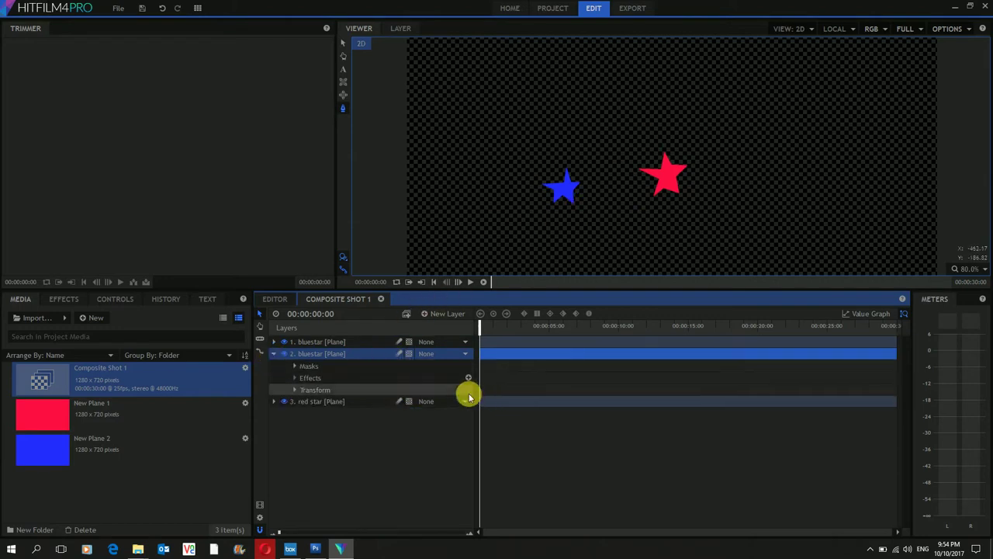
{"action": "left_click", "coordinate": [294, 390]}
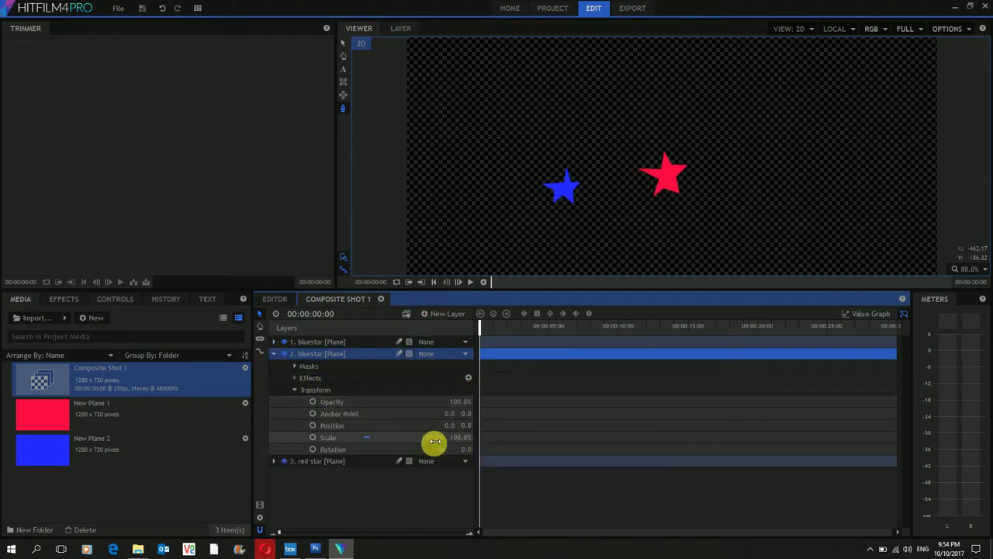
{"action": "left_click_drag", "start_coordinate": [470, 426], "coordinate": [442, 424]}
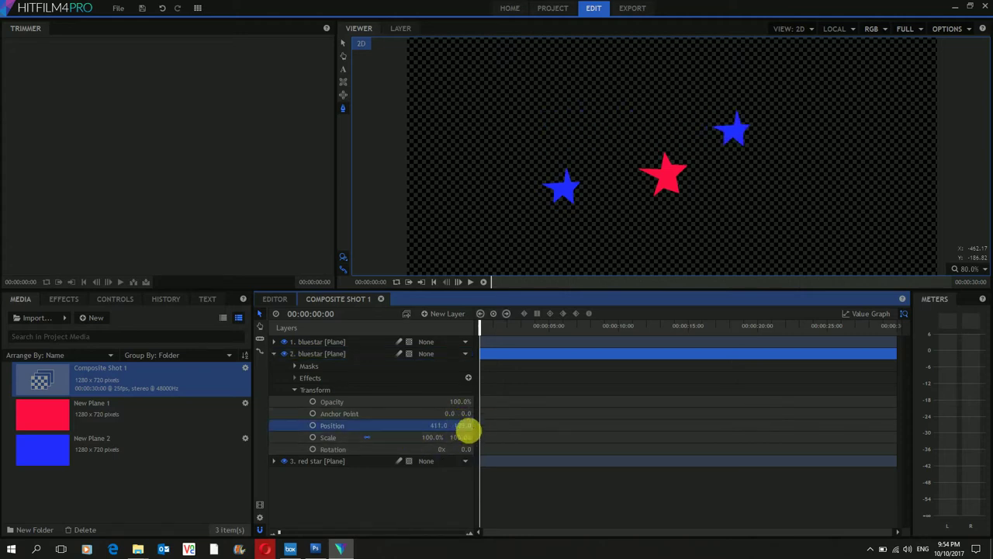
{"action": "left_click_drag", "start_coordinate": [464, 425], "coordinate": [464, 425]}
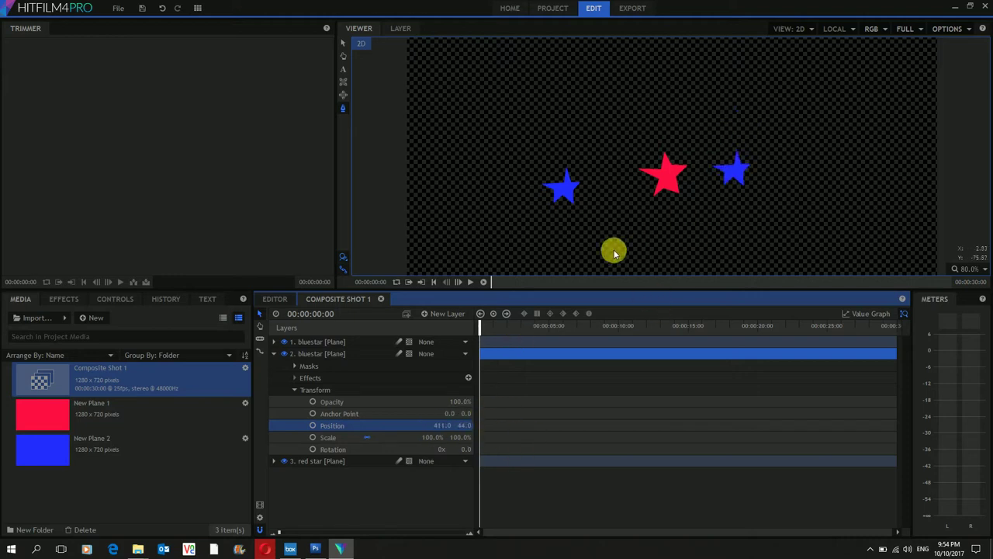
{"action": "left_click", "coordinate": [273, 353]}
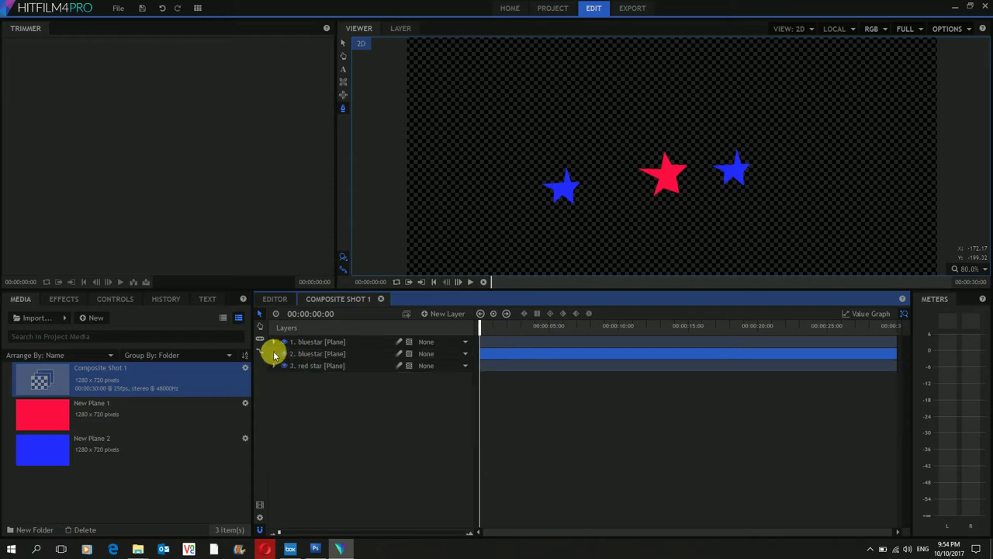
Step: Rotate the red star layer on its own, ending at -1.0, and collapse its properties
{"action": "left_click", "coordinate": [322, 342]}
{"action": "left_click", "coordinate": [315, 366]}
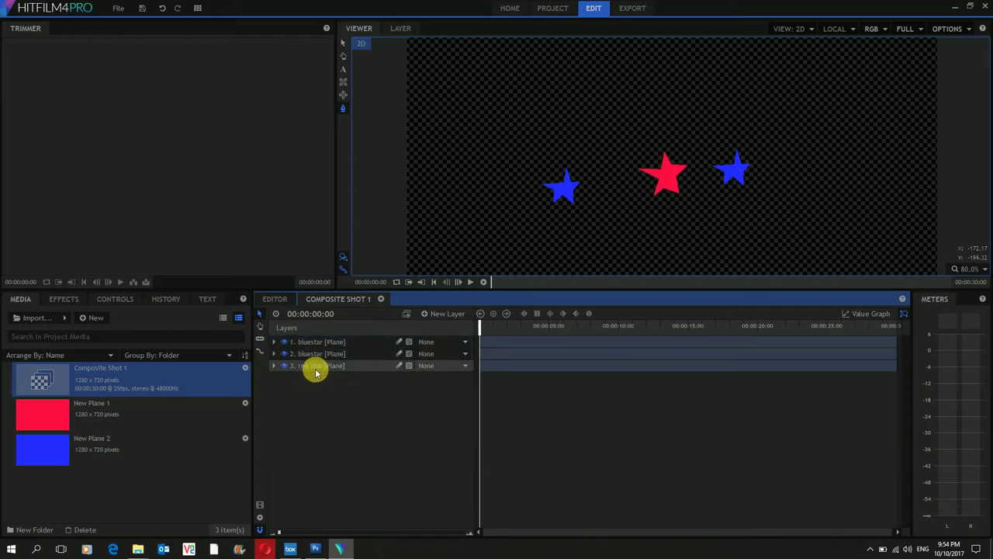
{"action": "left_click", "coordinate": [273, 365]}
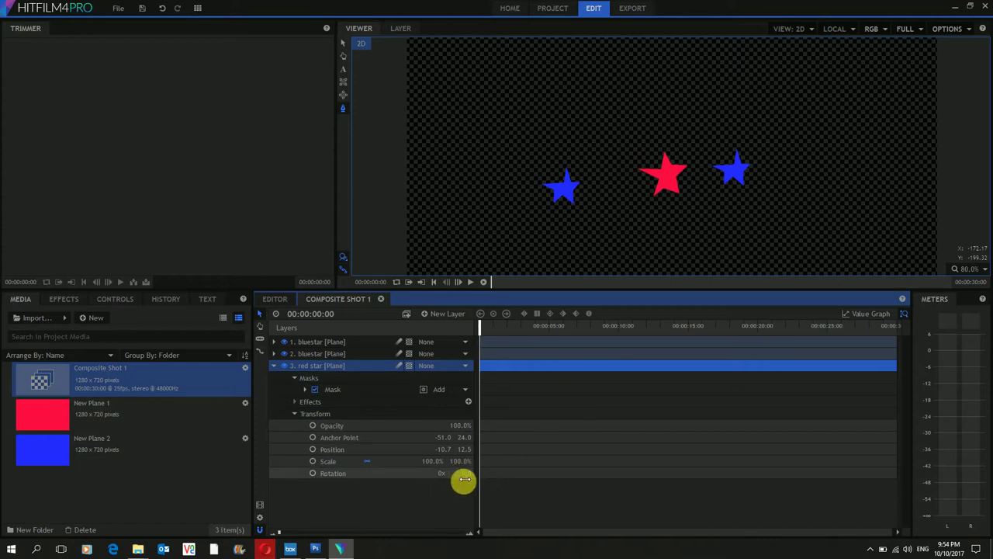
{"action": "left_click_drag", "start_coordinate": [463, 473], "coordinate": [695, 171]}
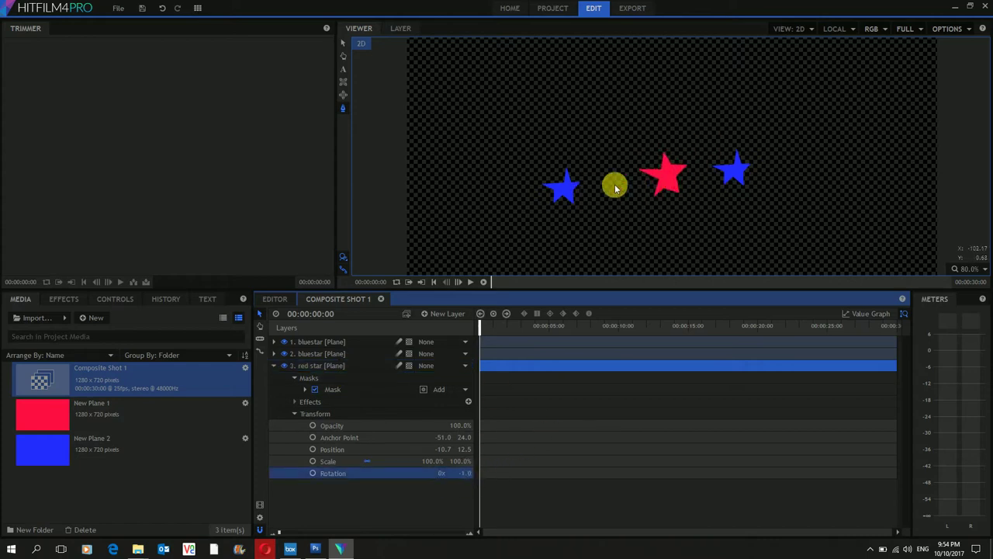
{"action": "left_click", "coordinate": [273, 367]}
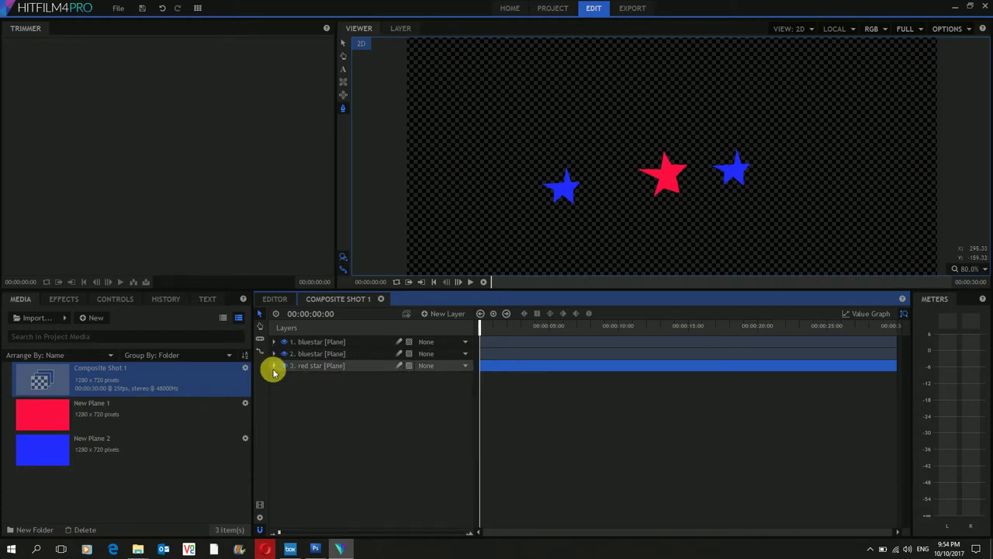
{"action": "left_click", "coordinate": [404, 422]}
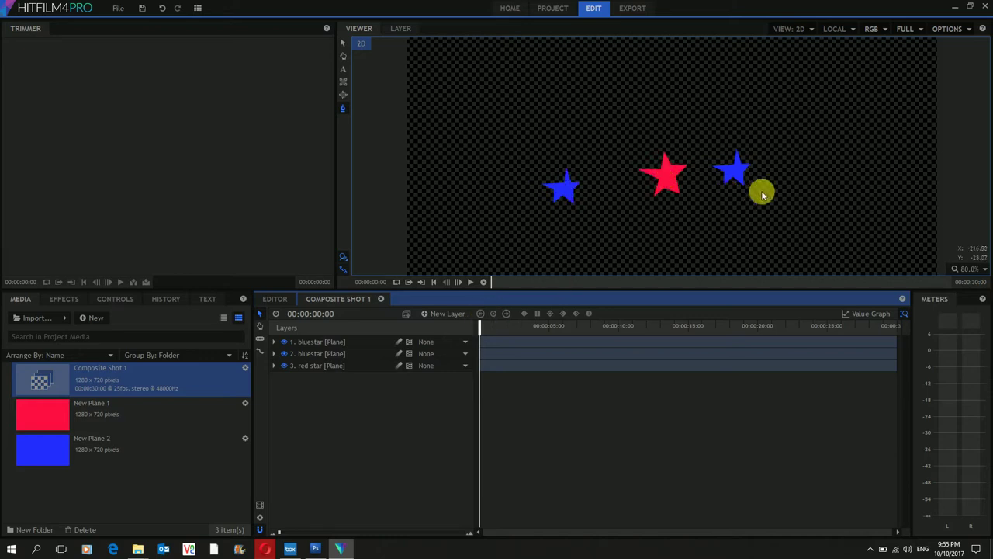
Step: Parent both bluestar layers to the red star layer and rotate the red star, ending at 0.0
{"action": "left_click", "coordinate": [447, 345]}
{"action": "left_click", "coordinate": [447, 370]}
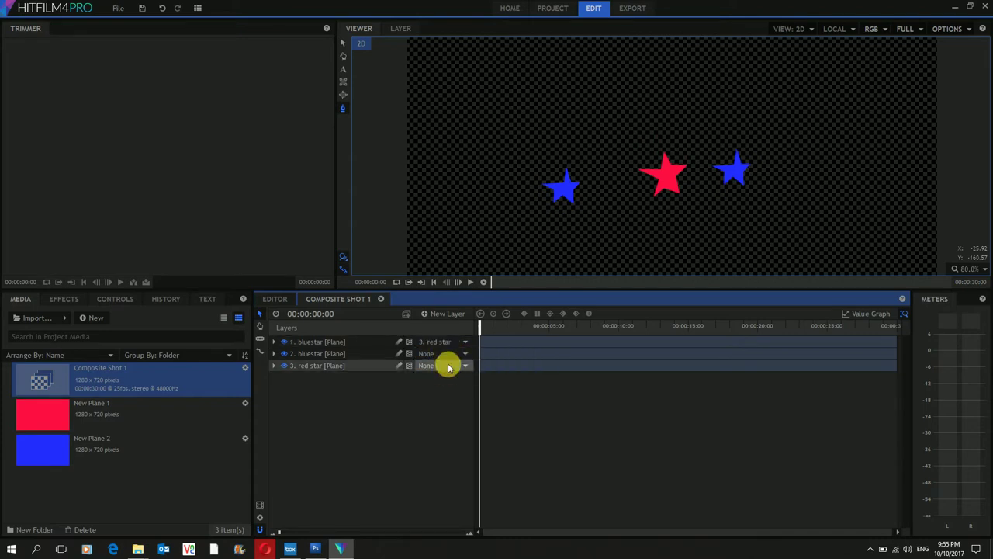
{"action": "left_click", "coordinate": [446, 353]}
{"action": "left_click", "coordinate": [449, 385]}
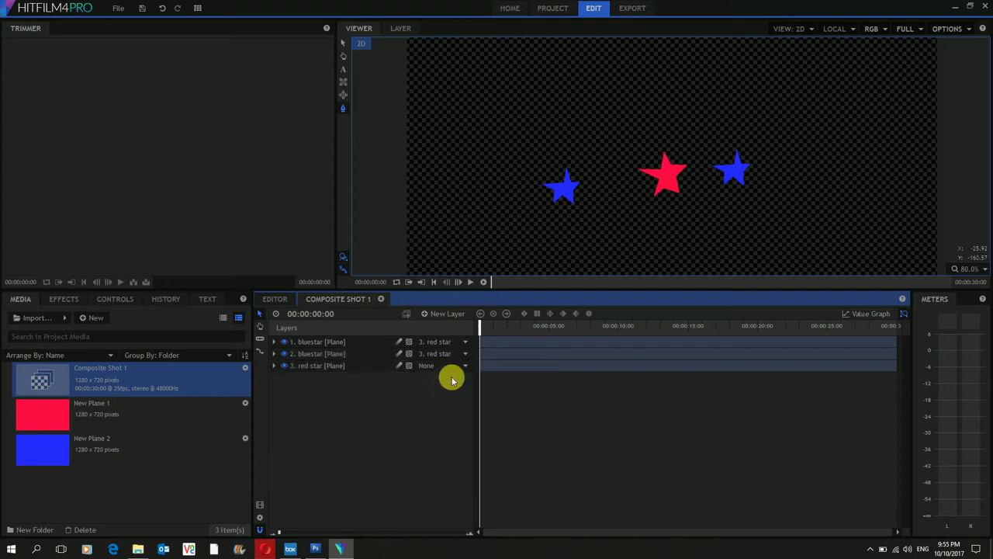
{"action": "left_click", "coordinate": [273, 365]}
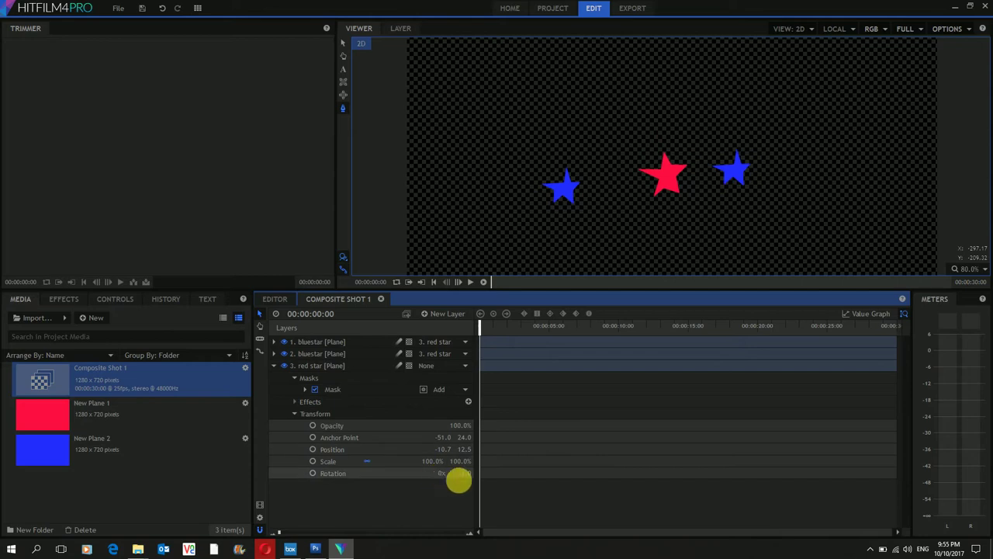
{"action": "mouse_move", "coordinate": [464, 473]}
{"action": "left_mouse_down"}
{"action": "mouse_move", "coordinate": [452, 471]}
{"action": "mouse_move", "coordinate": [475, 471]}
{"action": "mouse_move", "coordinate": [465, 477]}
{"action": "left_mouse_up"}
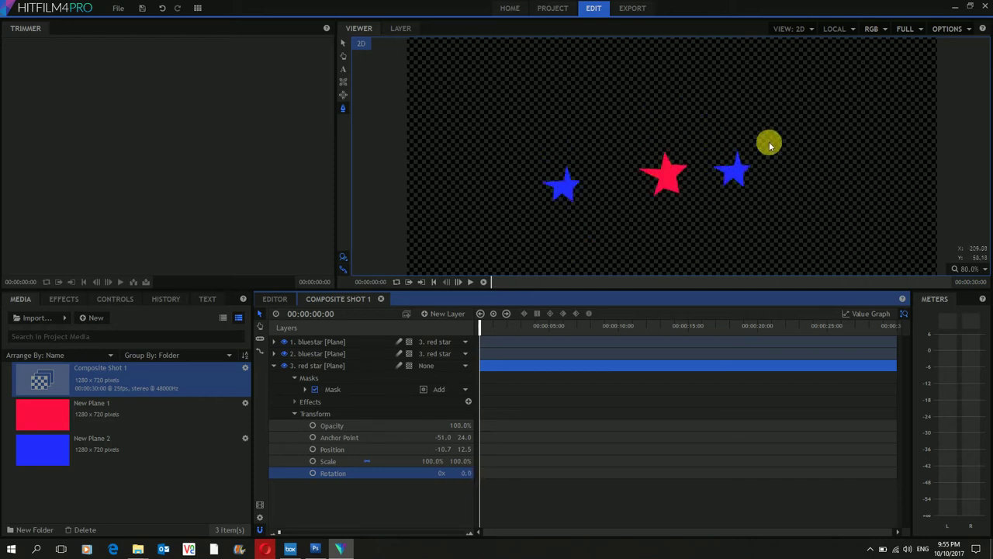
Step: Try to select the stars by area in the viewer, switching from the mask tool to the selection tool
{"action": "left_click_drag", "start_coordinate": [761, 145], "coordinate": [515, 211]}
{"action": "left_click", "coordinate": [616, 217]}
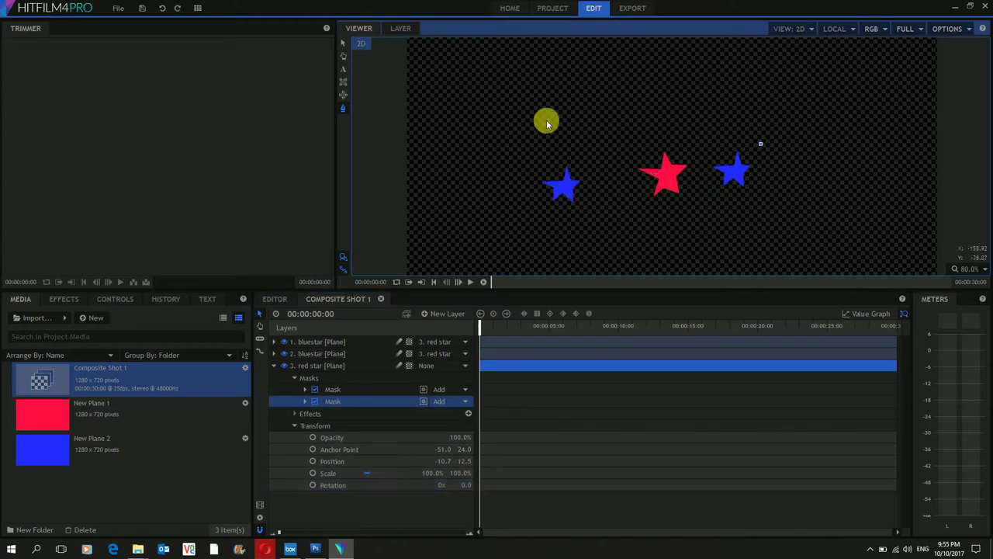
{"action": "left_click", "coordinate": [344, 45]}
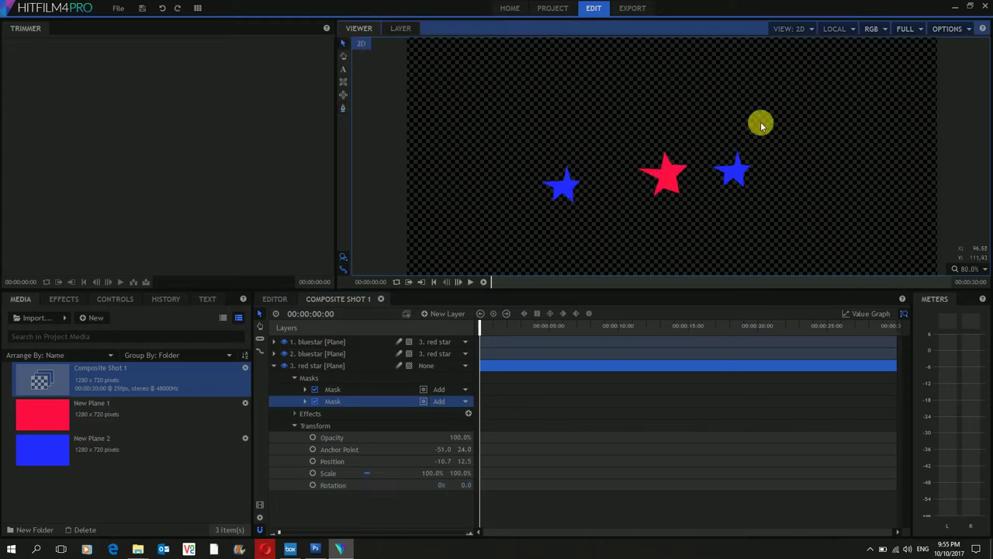
{"action": "left_click", "coordinate": [537, 222]}
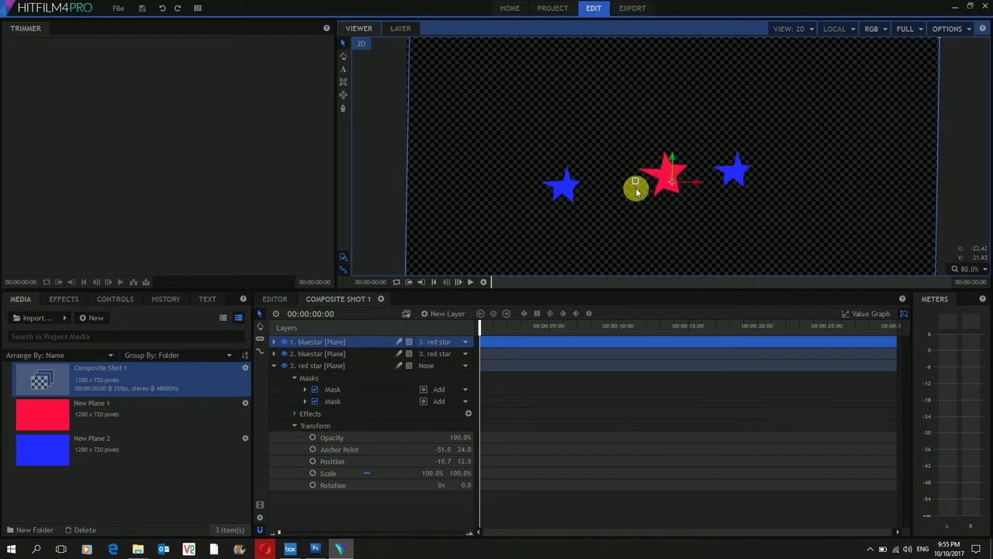
Step: Move the red star layer with its parented bluestars to position -270.7, 12.5 and collapse its properties
{"action": "left_click", "coordinate": [274, 365]}
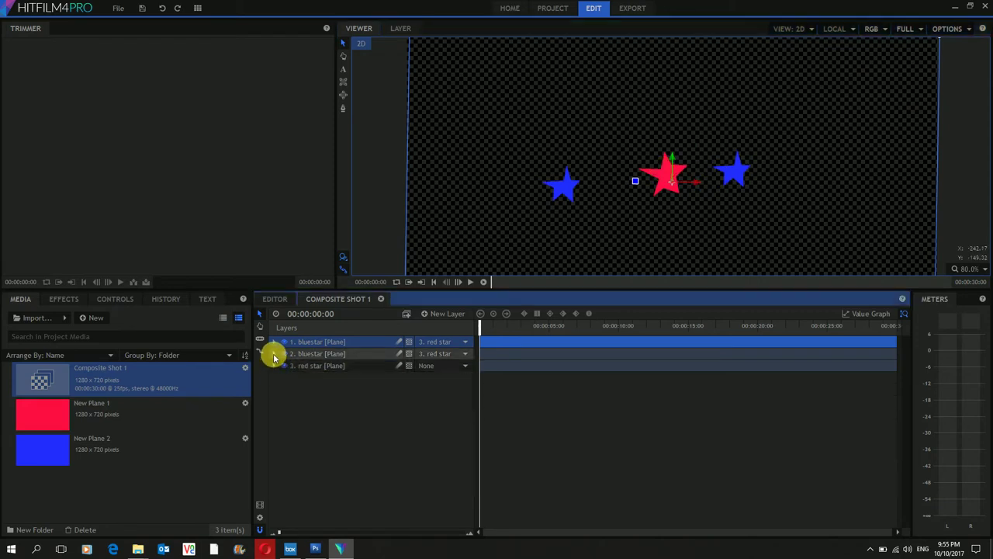
{"action": "left_click", "coordinate": [273, 354]}
{"action": "left_click", "coordinate": [273, 354]}
{"action": "left_click", "coordinate": [272, 366]}
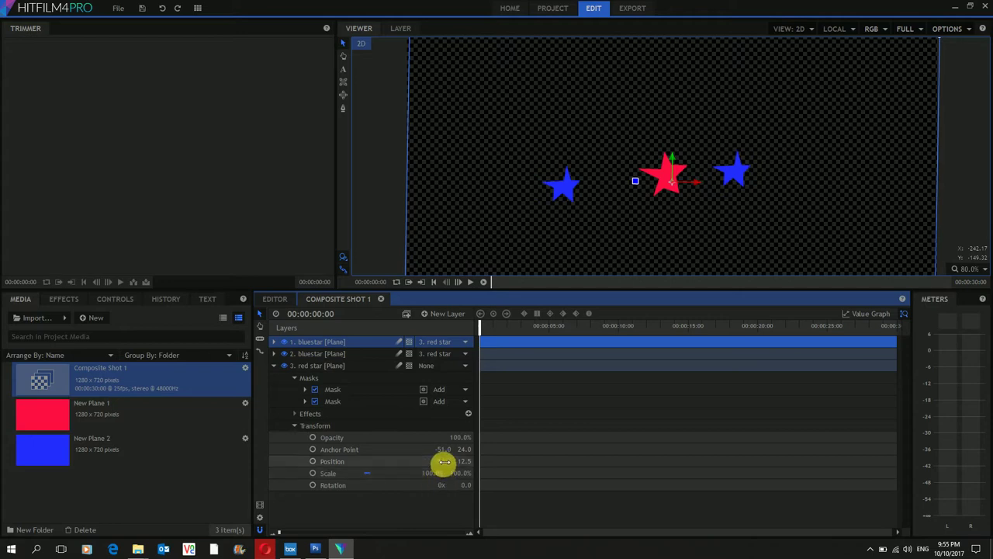
{"action": "left_click_drag", "start_coordinate": [450, 462], "coordinate": [441, 461]}
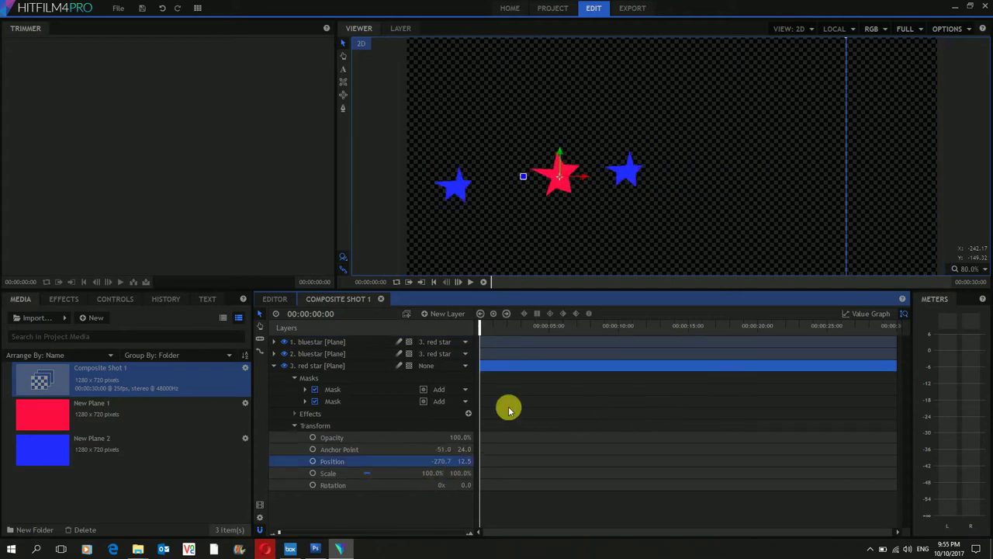
{"action": "left_click", "coordinate": [274, 366]}
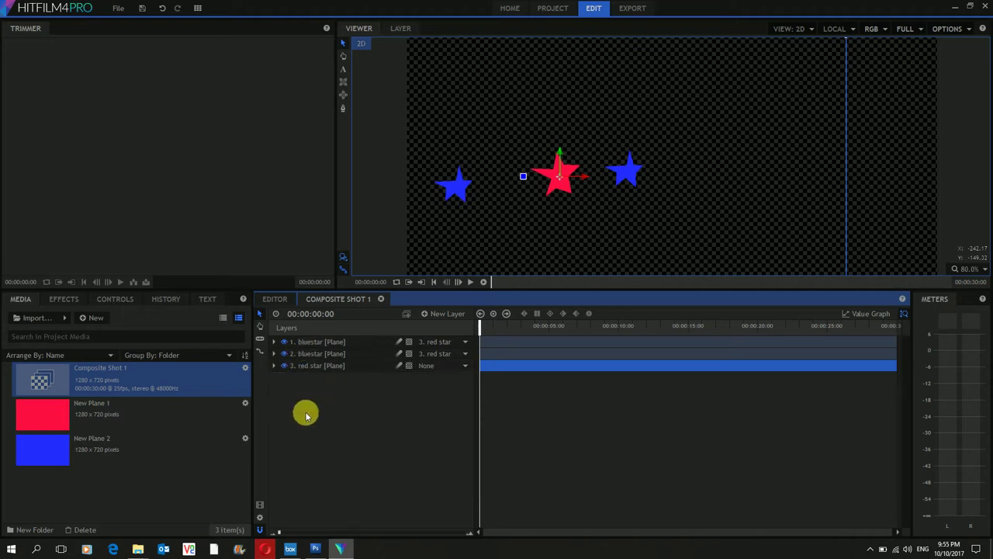
Step: Duplicate all three star layers and move the copies beside the originals, placing the red copy at about 319.1, 2.2
{"action": "left_click_drag", "start_coordinate": [306, 412], "coordinate": [377, 324]}
{"action": "key", "text": "ctrl+d"}
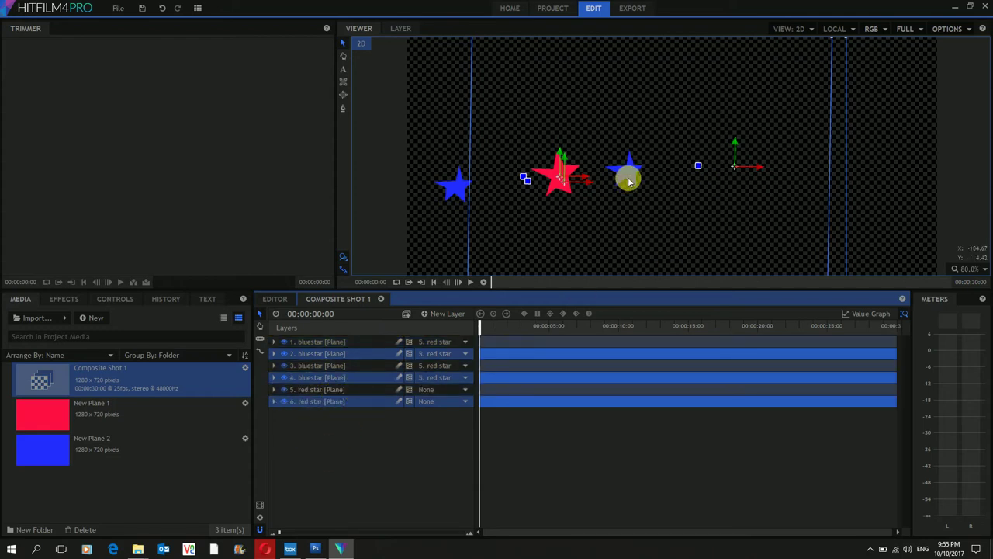
{"action": "left_click_drag", "start_coordinate": [611, 182], "coordinate": [831, 177]}
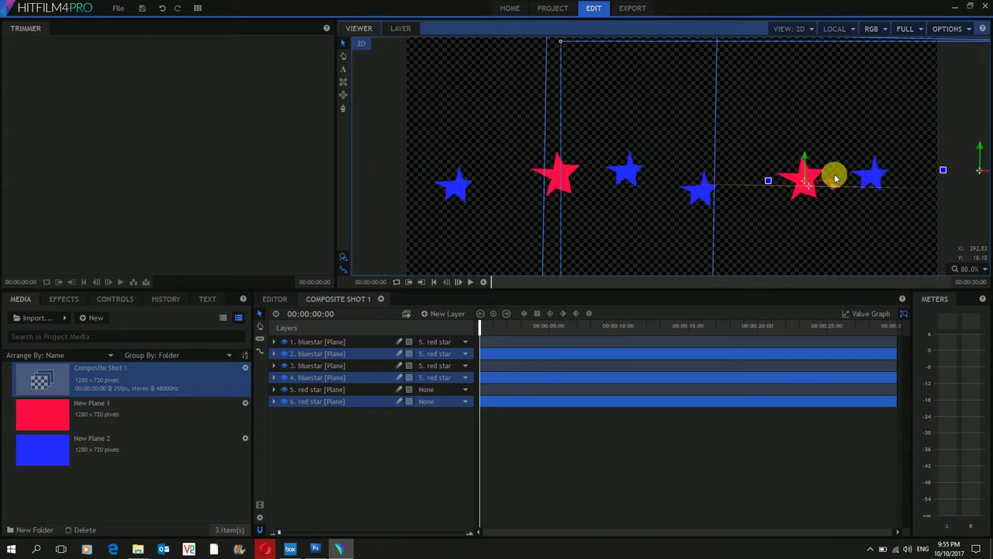
Step: Rotate the duplicated red star layer, ending at 0.0, and collapse its properties
{"action": "left_click", "coordinate": [349, 461]}
{"action": "left_click", "coordinate": [322, 402]}
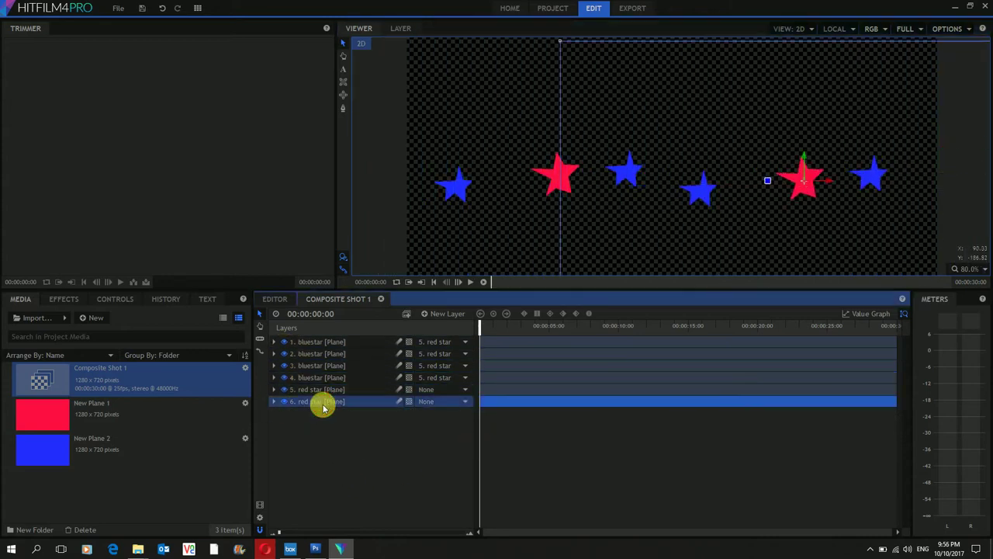
{"action": "left_click", "coordinate": [273, 401]}
{"action": "left_click", "coordinate": [294, 437]}
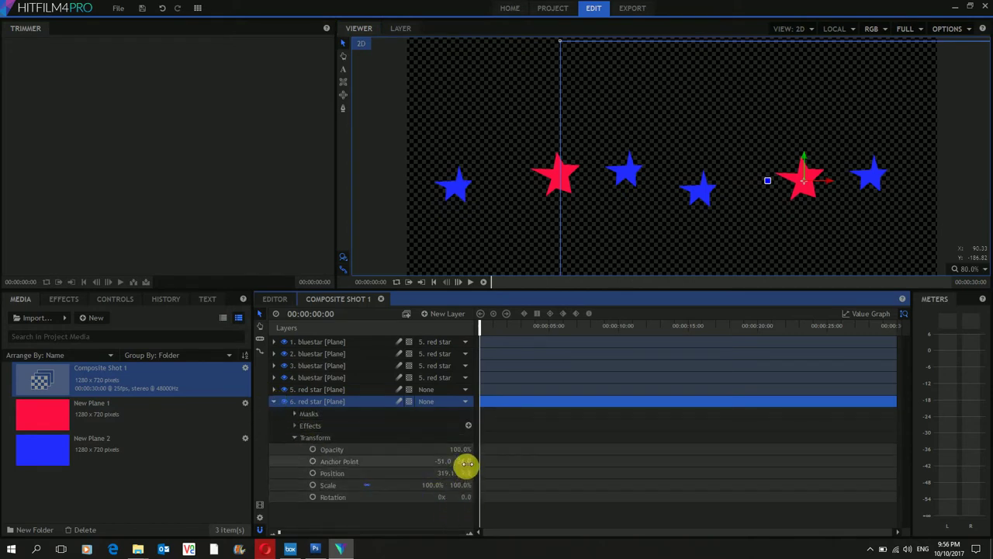
{"action": "left_click_drag", "start_coordinate": [467, 499], "coordinate": [482, 499]}
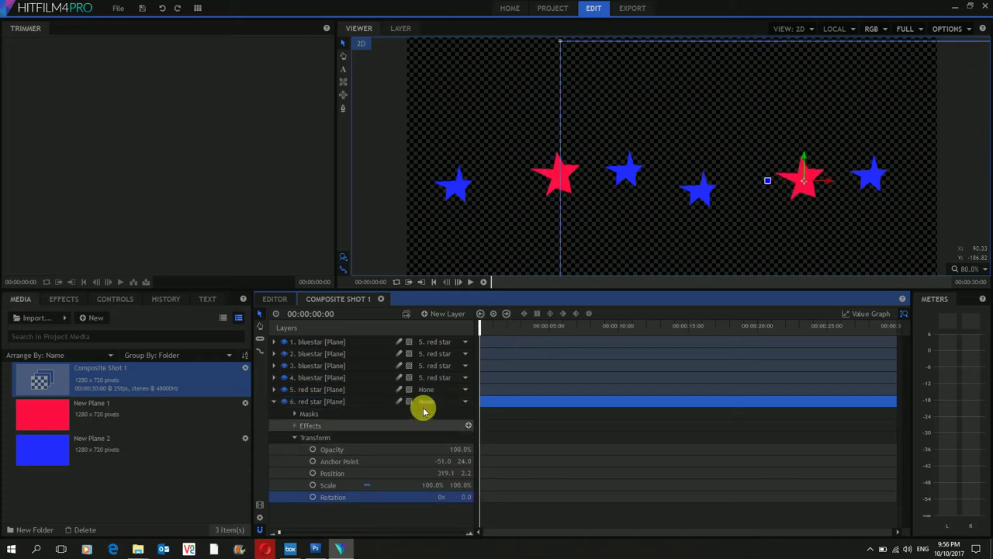
{"action": "left_click", "coordinate": [273, 402]}
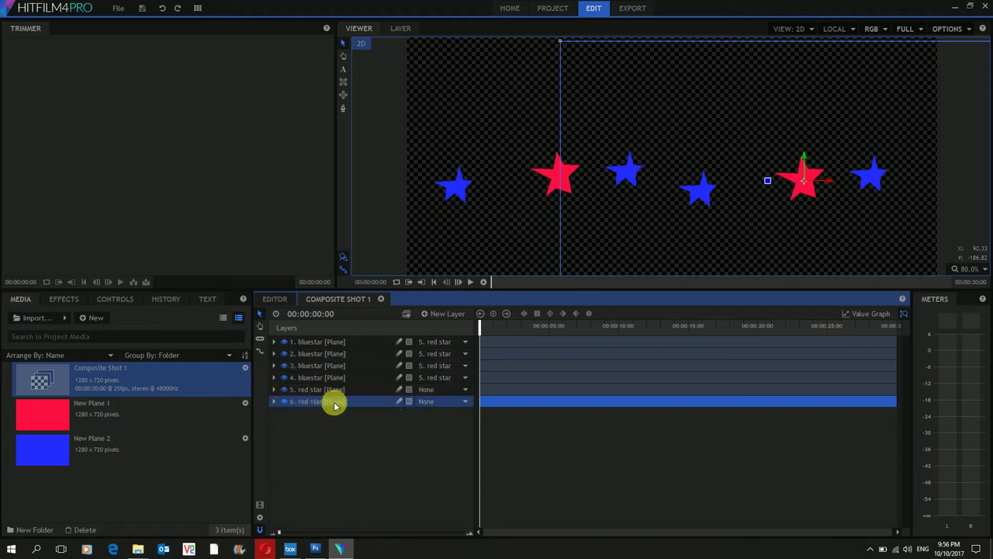
Step: Move the duplicated red star layer to third place in the layer stack and rename the original red star layer as red star1
{"action": "left_click", "coordinate": [338, 403]}
{"action": "left_click_drag", "start_coordinate": [338, 403], "coordinate": [346, 363]}
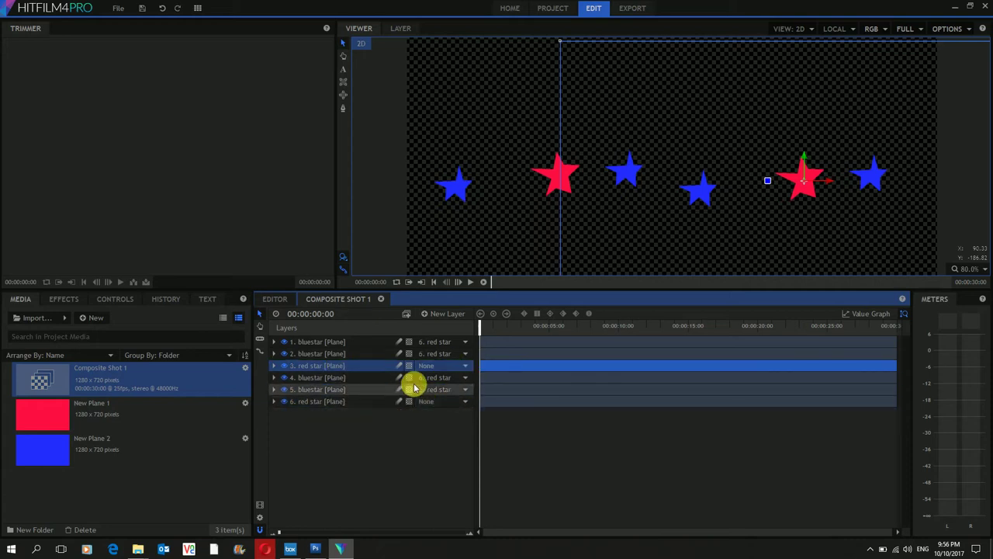
{"action": "left_click", "coordinate": [337, 402]}
{"action": "double_click", "coordinate": [336, 404]}
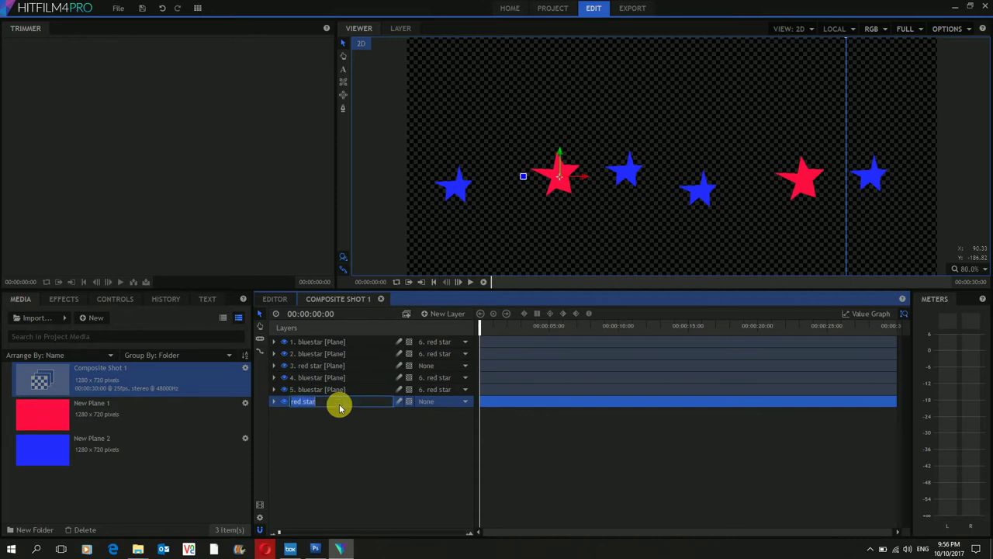
{"action": "type", "text": "1 [Plane"}
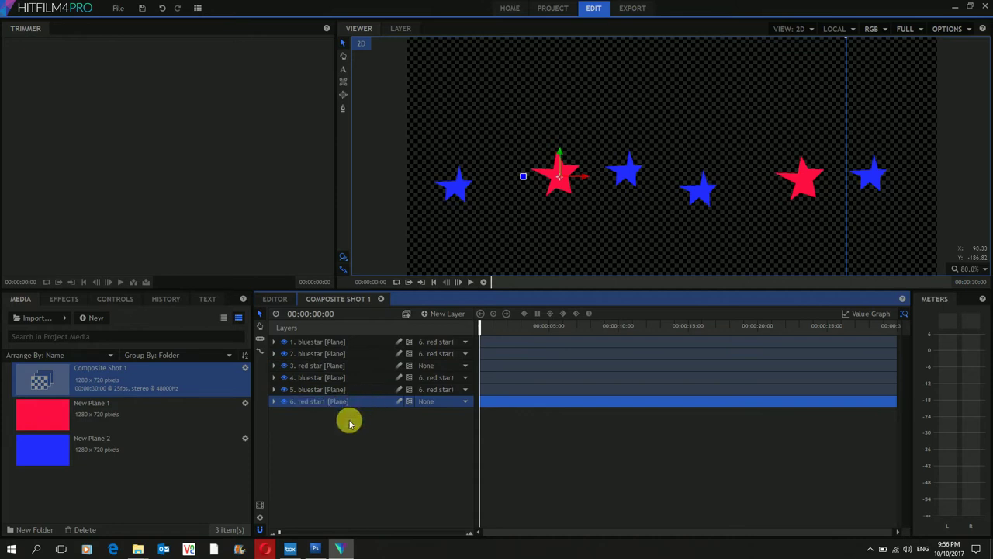
{"action": "key", "text": "Return"}
{"action": "left_click", "coordinate": [451, 394]}
{"action": "left_click", "coordinate": [325, 450]}
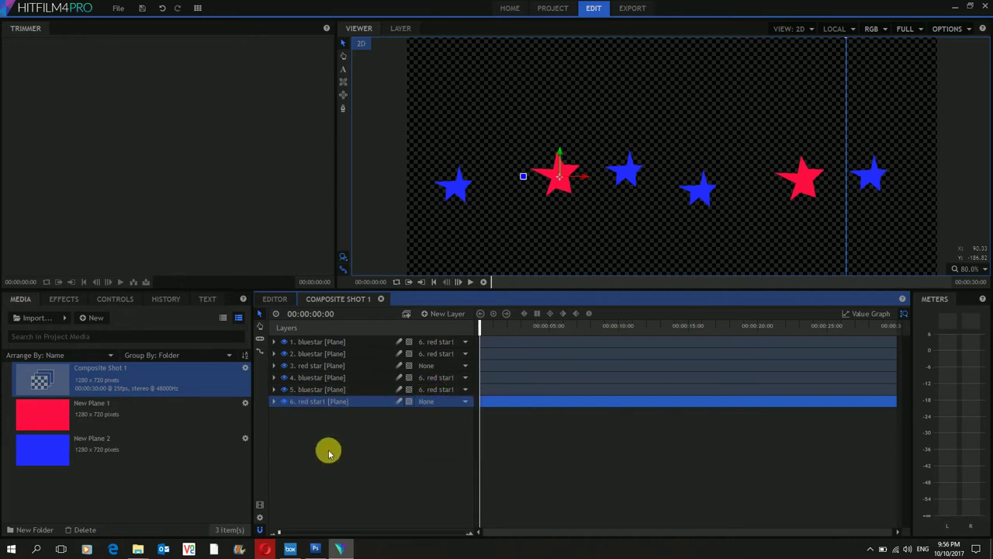
Step: Parent the first and second bluestar layers to the duplicated red star layer
{"action": "left_click", "coordinate": [454, 353]}
{"action": "left_click", "coordinate": [457, 386]}
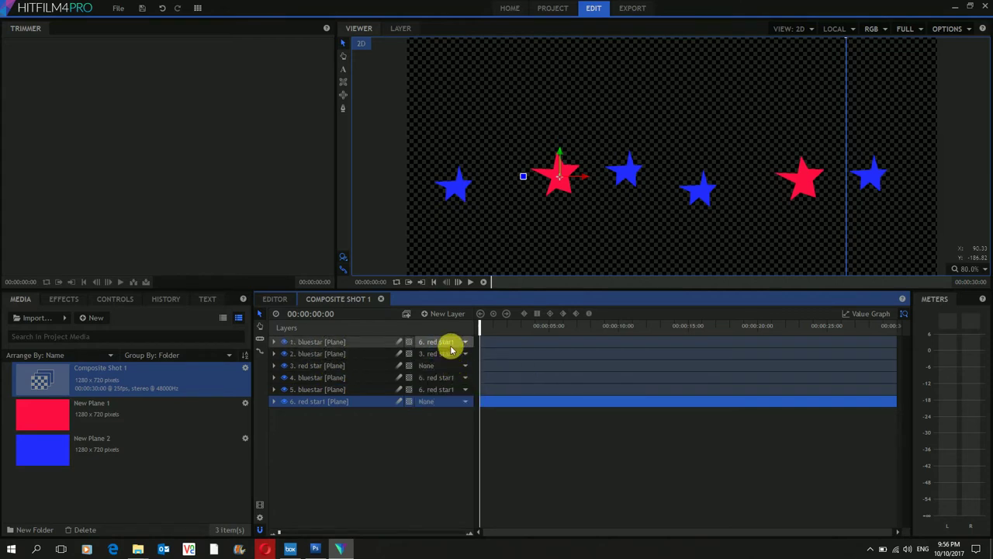
{"action": "left_click", "coordinate": [450, 342]}
{"action": "left_click", "coordinate": [454, 374]}
{"action": "left_click", "coordinate": [380, 435]}
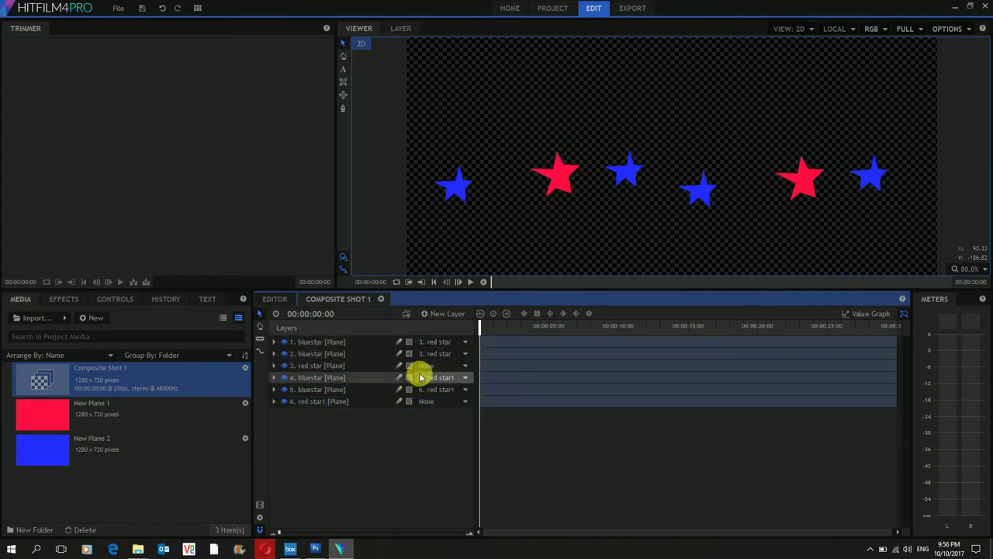
Step: Rotate the duplicated red star with its parented bluestars, ending at 0.0, and check which stars its three group layers belong to
{"action": "left_click", "coordinate": [271, 368]}
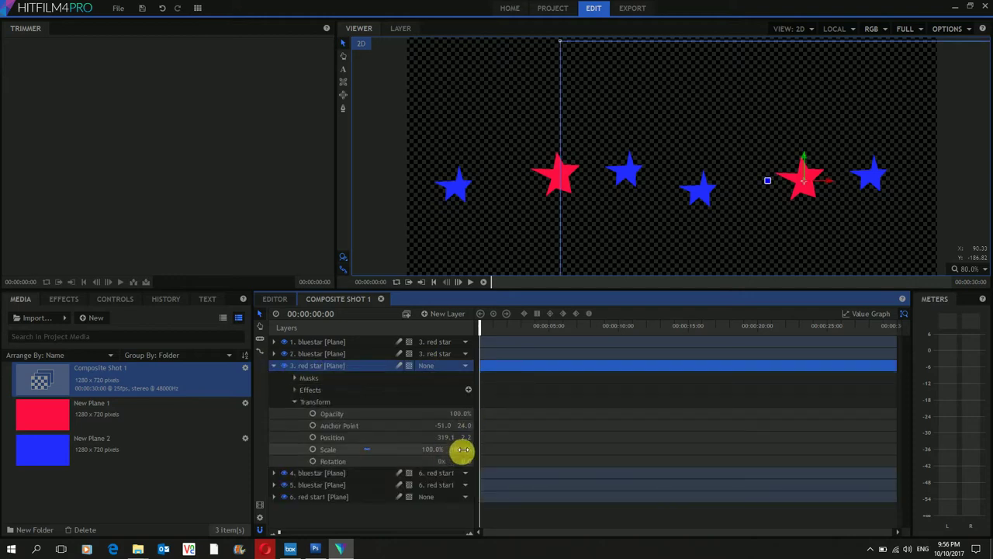
{"action": "left_click_drag", "start_coordinate": [466, 461], "coordinate": [461, 458]}
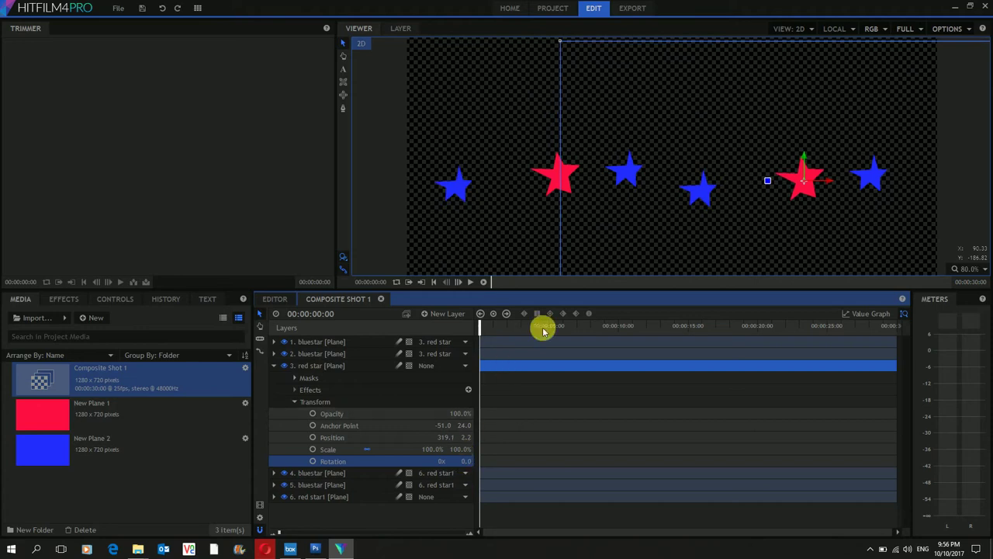
{"action": "left_click", "coordinate": [335, 356]}
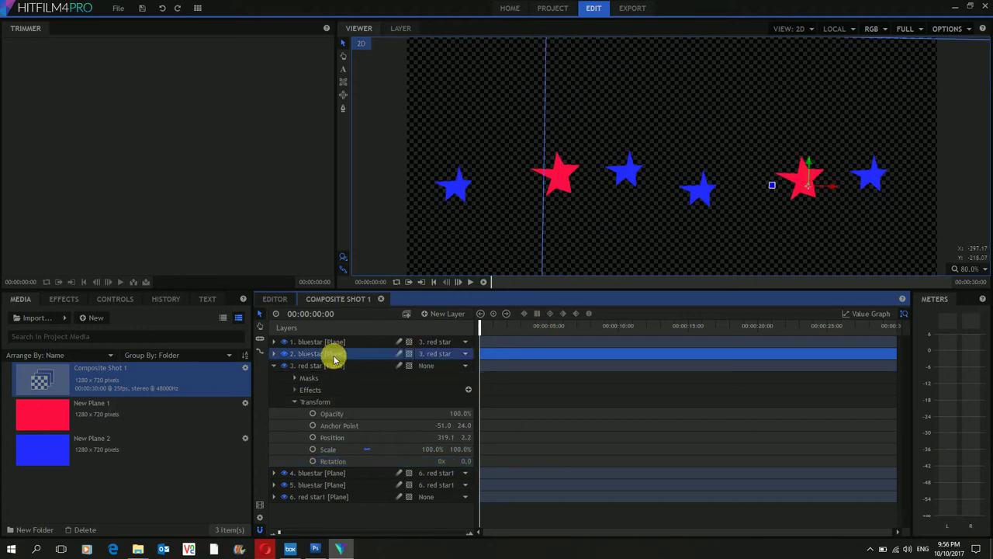
{"action": "left_click", "coordinate": [337, 343]}
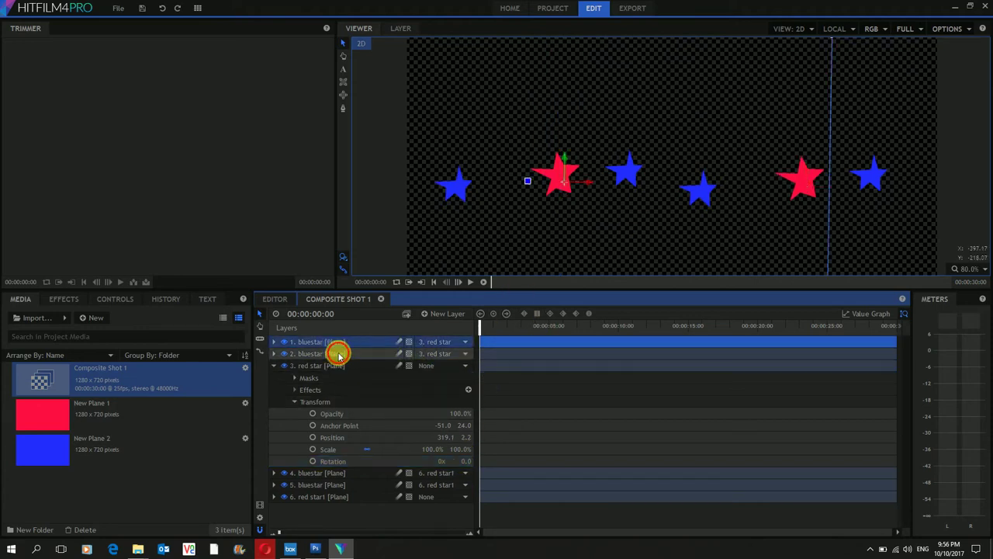
{"action": "left_click", "coordinate": [338, 355]}
{"action": "left_click", "coordinate": [336, 365]}
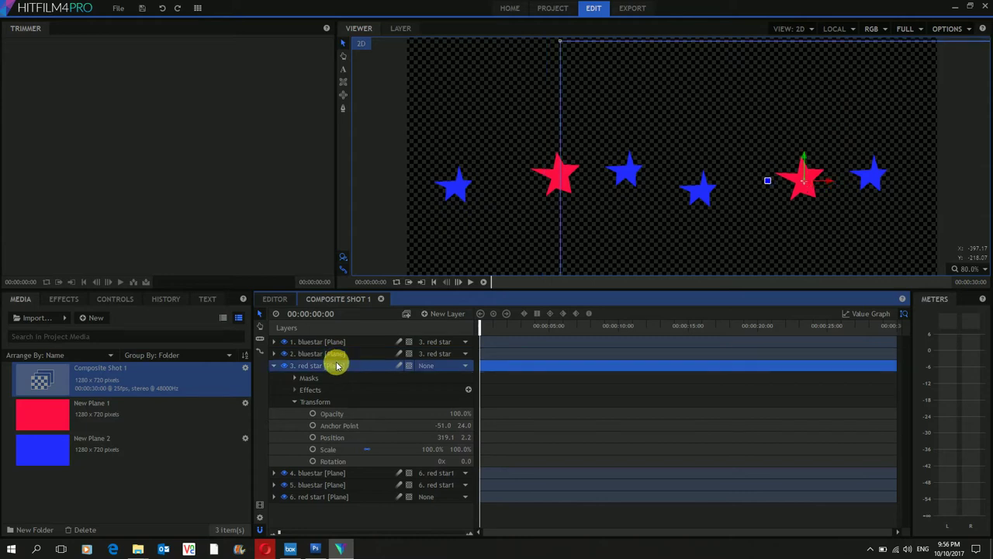
Step: Collapse the duplicated red star layer and delete the three layers below it
{"action": "left_click", "coordinate": [273, 365]}
{"action": "left_click_drag", "start_coordinate": [300, 442], "coordinate": [366, 378]}
{"action": "key", "text": "Delete"}
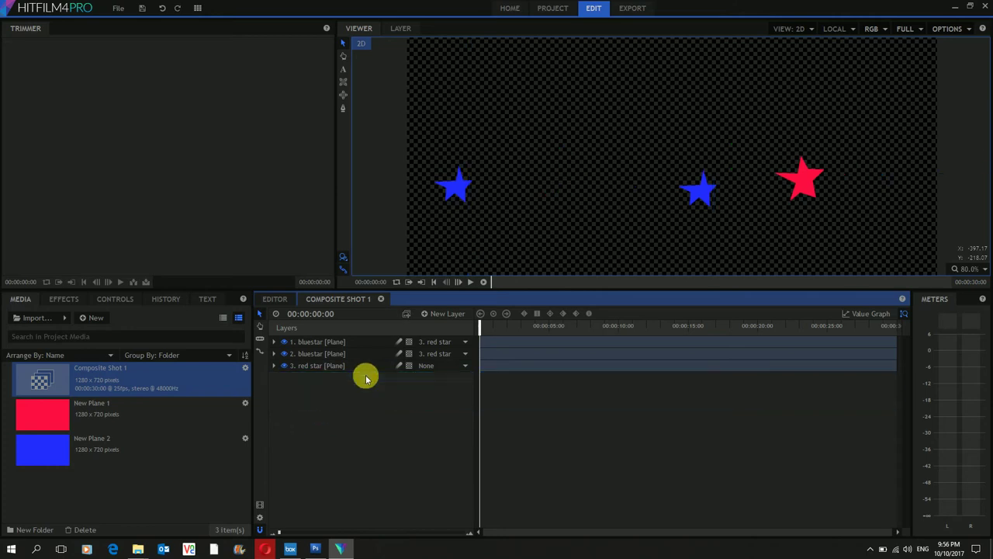
{"action": "left_click", "coordinate": [813, 187]}
Step: Undo the deletion, parenting, renaming and duplication, back to the original three star layers
{"action": "key", "text": "ctrl+z"}
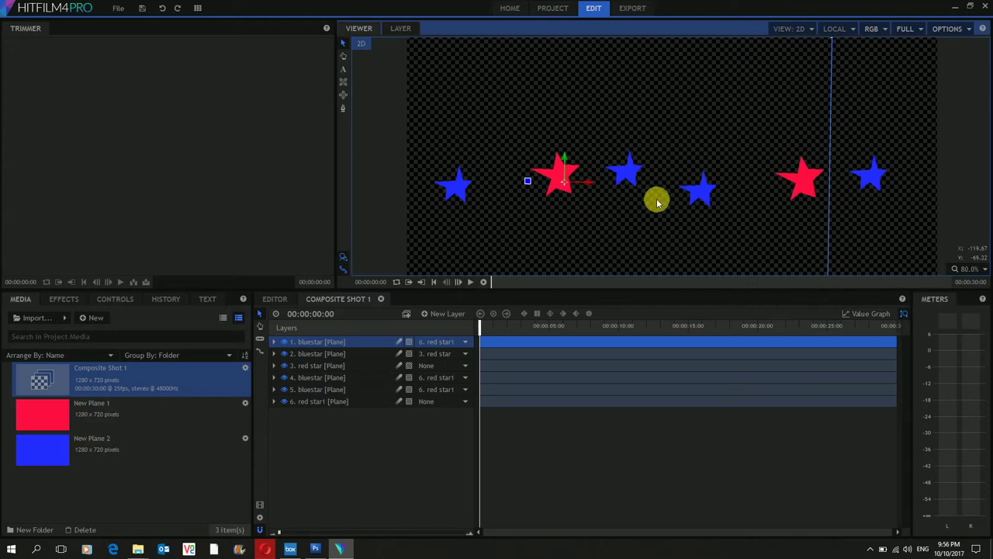
{"action": "left_click", "coordinate": [334, 402]}
{"action": "key", "text": "Delete"}
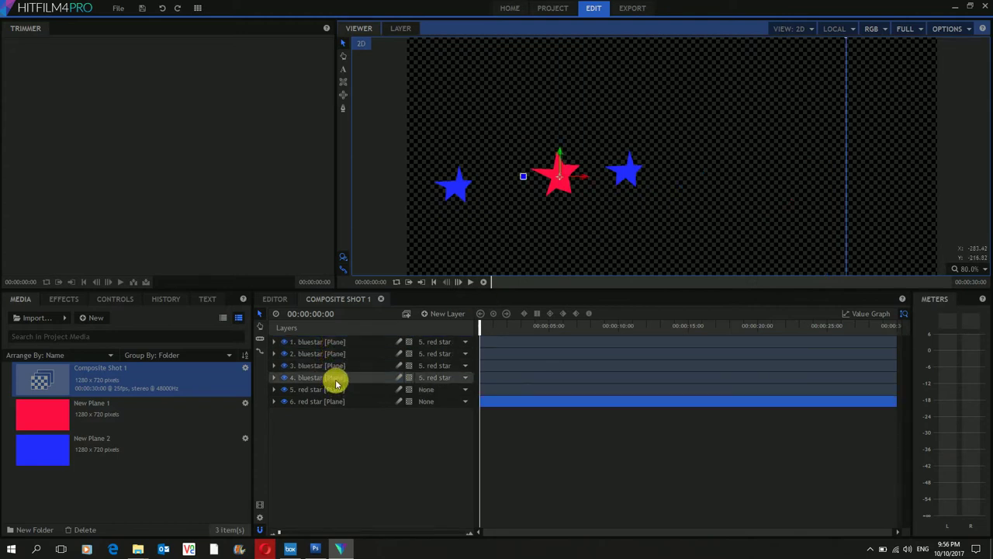
Step: Expand the transform properties of the red star layer and rotate it with its bluestars, ending at 0.0
{"action": "left_click", "coordinate": [324, 367]}
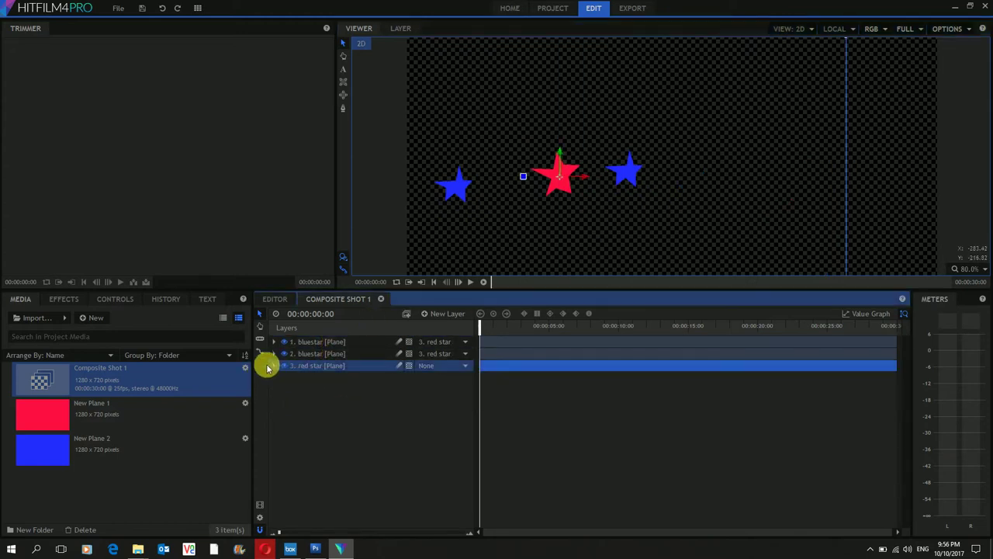
{"action": "left_click", "coordinate": [294, 401]}
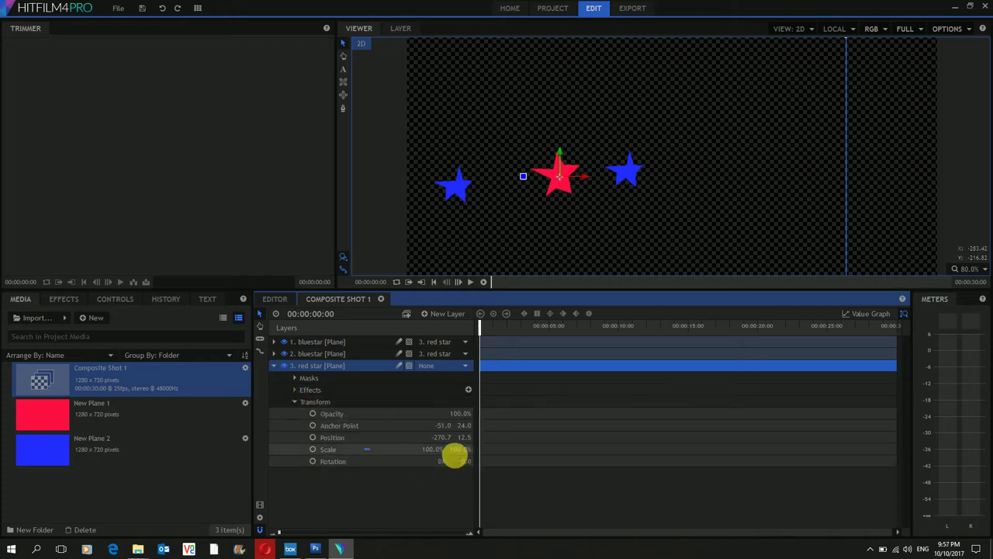
{"action": "left_click_drag", "start_coordinate": [461, 464], "coordinate": [514, 426]}
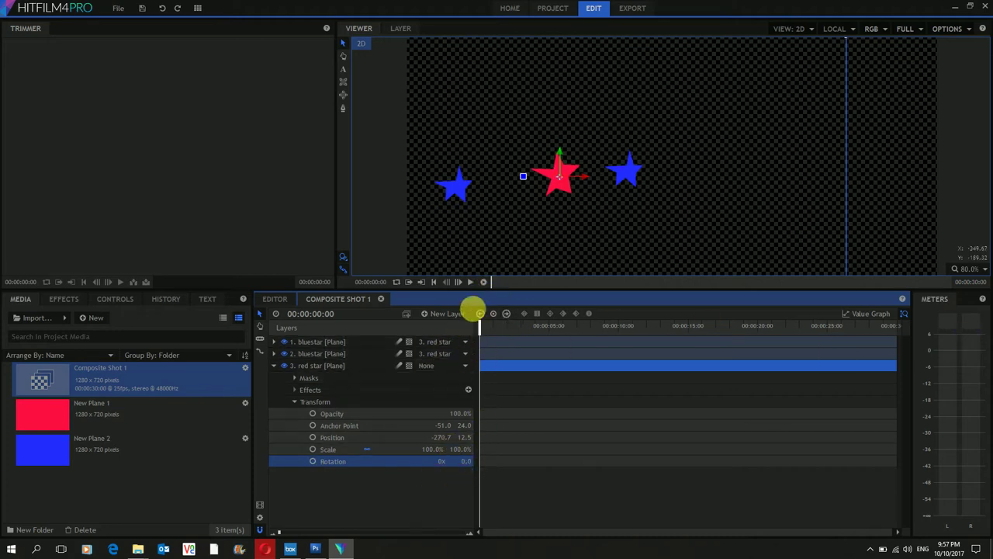
Step: Scrub the composite shot's timeline to its end at 00:00:29:24 and back to 00:00:00:00
{"action": "left_click_drag", "start_coordinate": [479, 326], "coordinate": [932, 341]}
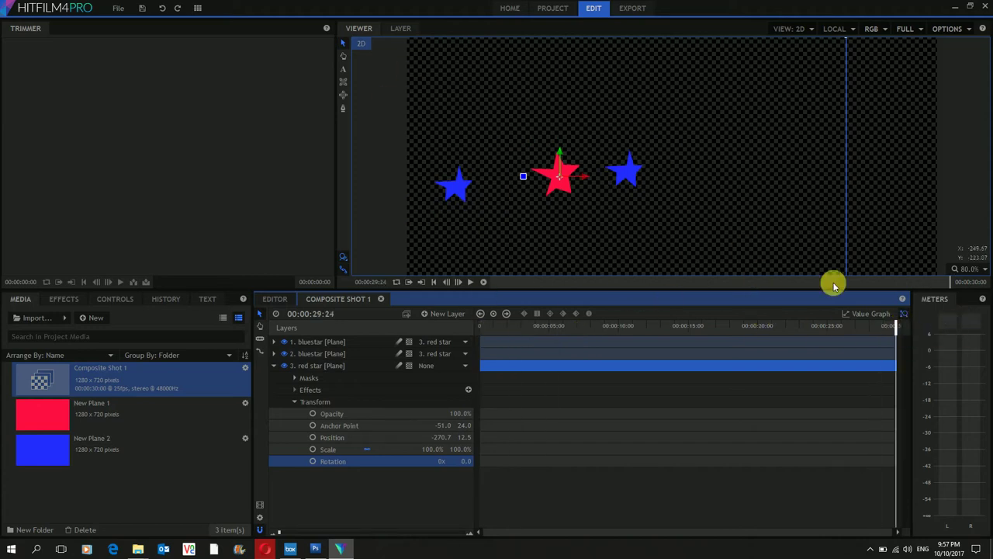
{"action": "left_click_drag", "start_coordinate": [900, 331], "coordinate": [914, 331]}
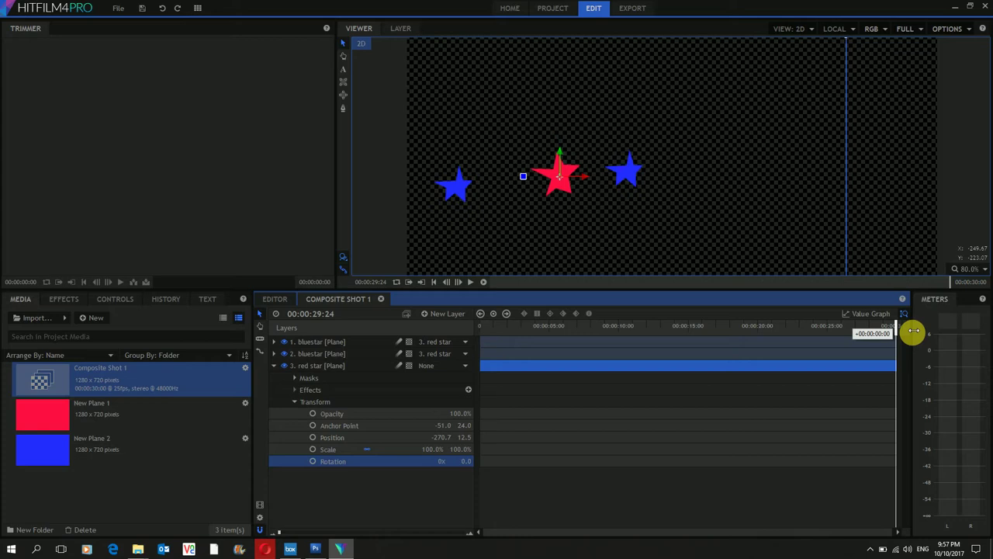
{"action": "left_click_drag", "start_coordinate": [914, 331], "coordinate": [439, 353]}
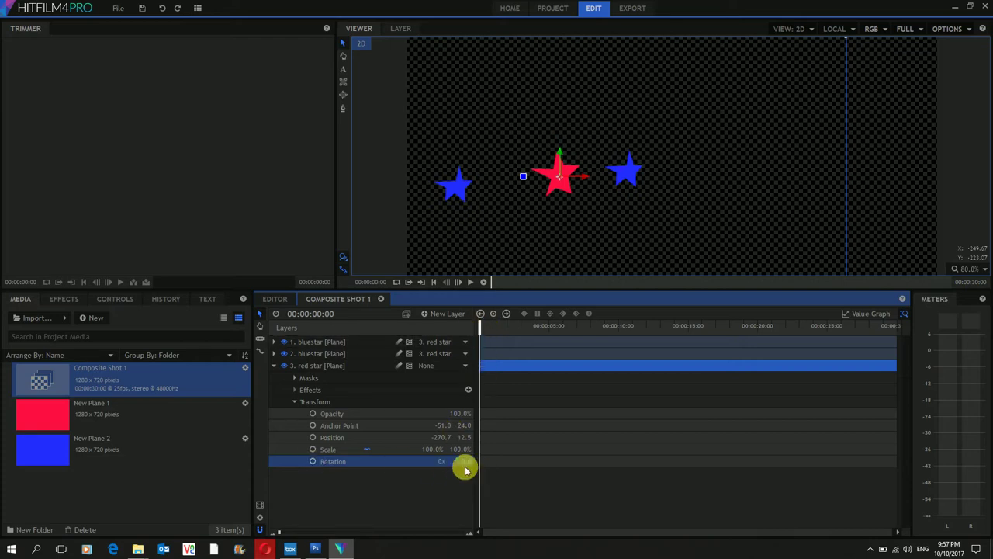
Step: Animate the red star's rotation with keyframes of 0.0 at 00:00:00:00 and 359.0 at 00:00:29:24
{"action": "left_click", "coordinate": [312, 462]}
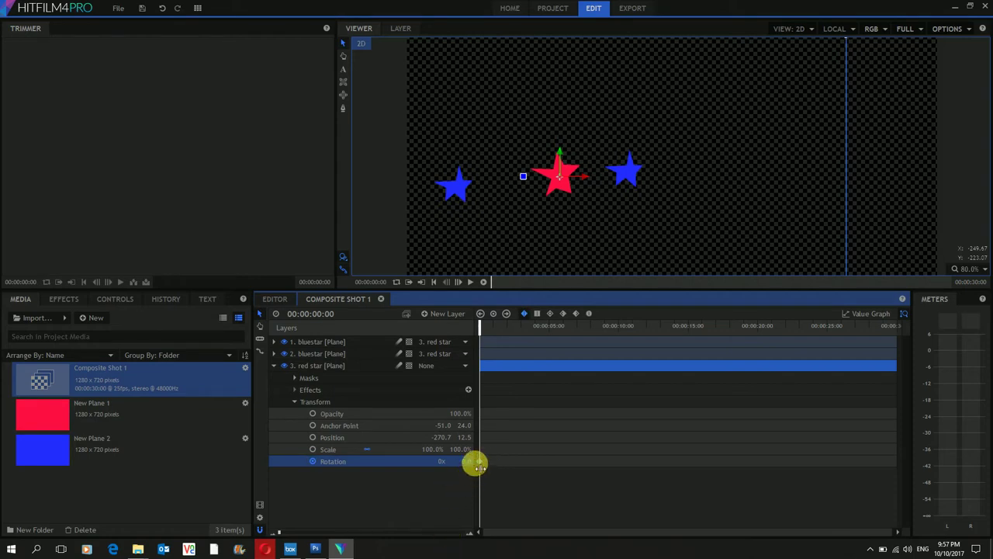
{"action": "left_click_drag", "start_coordinate": [485, 329], "coordinate": [985, 364]}
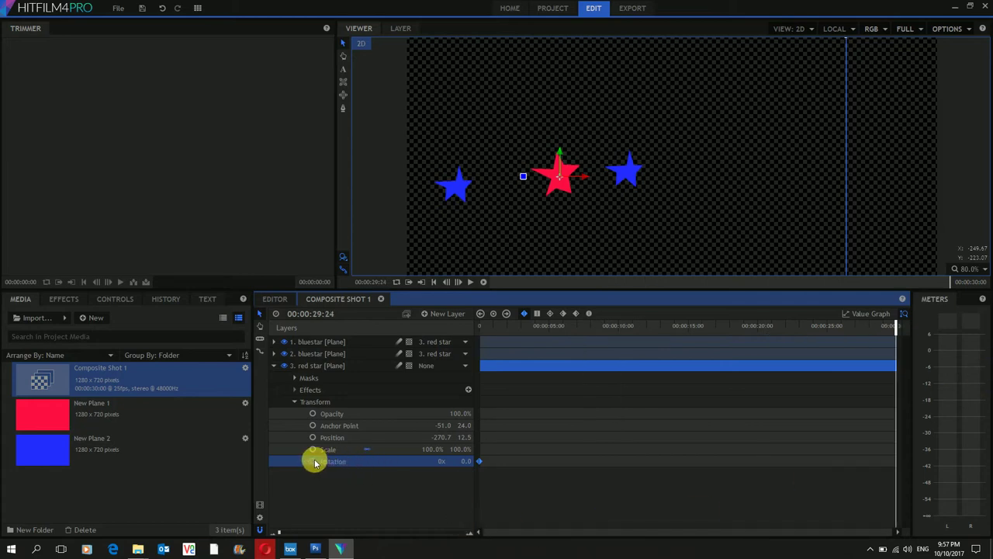
{"action": "left_click", "coordinate": [468, 463]}
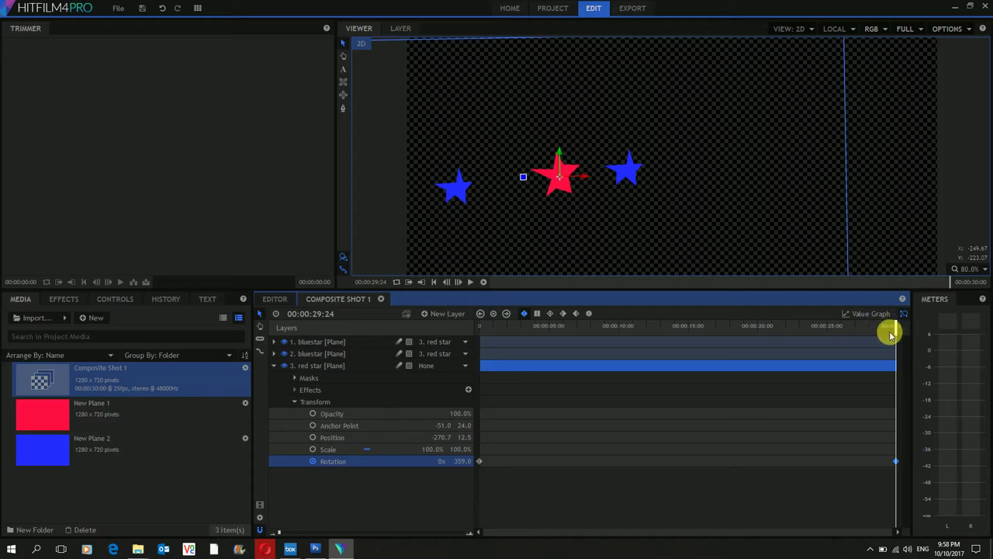
Step: Play the rotation animation from the start of the timeline through to its end
{"action": "left_click_drag", "start_coordinate": [902, 331], "coordinate": [348, 394]}
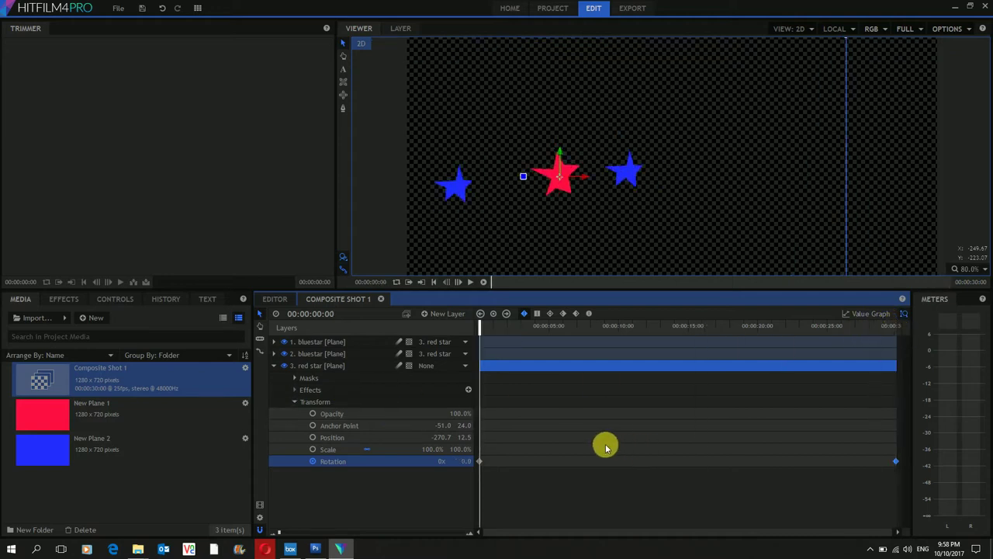
{"action": "key", "text": "space"}
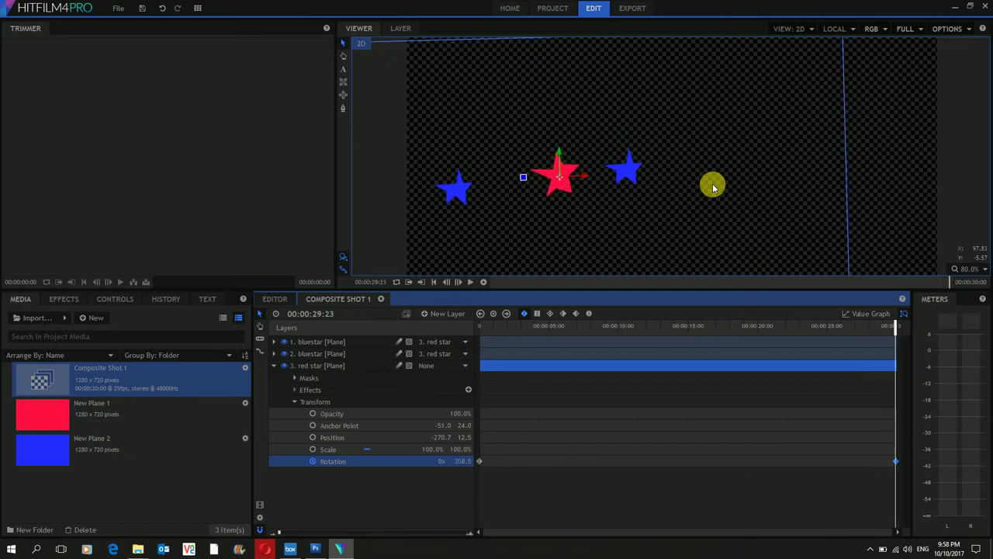
Step: Scrub the composite shot back to 00:00:00:00, collapse the red star layer's properties and clear the layer selection
{"action": "left_click_drag", "start_coordinate": [894, 326], "coordinate": [478, 355]}
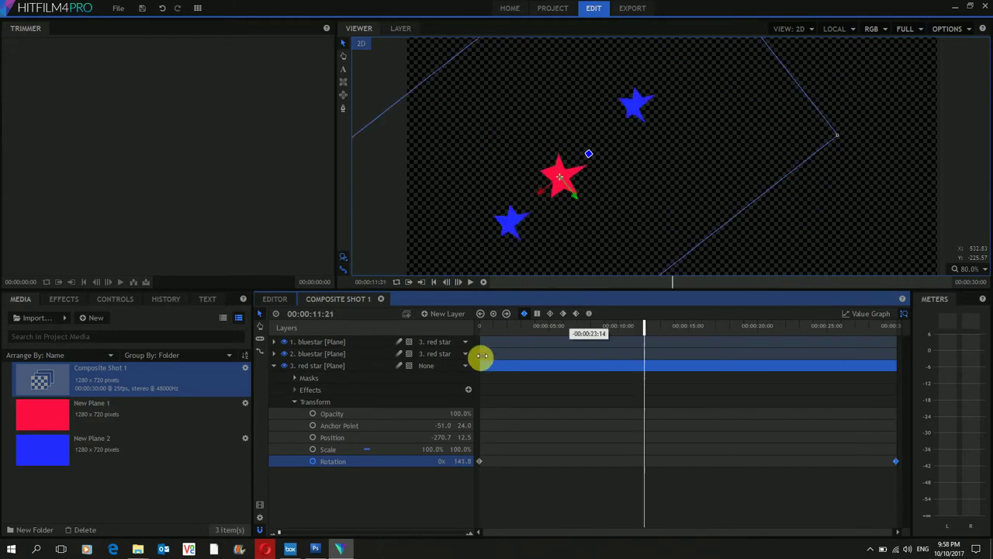
{"action": "left_click", "coordinate": [273, 366]}
{"action": "left_click_drag", "start_coordinate": [303, 425], "coordinate": [430, 332]}
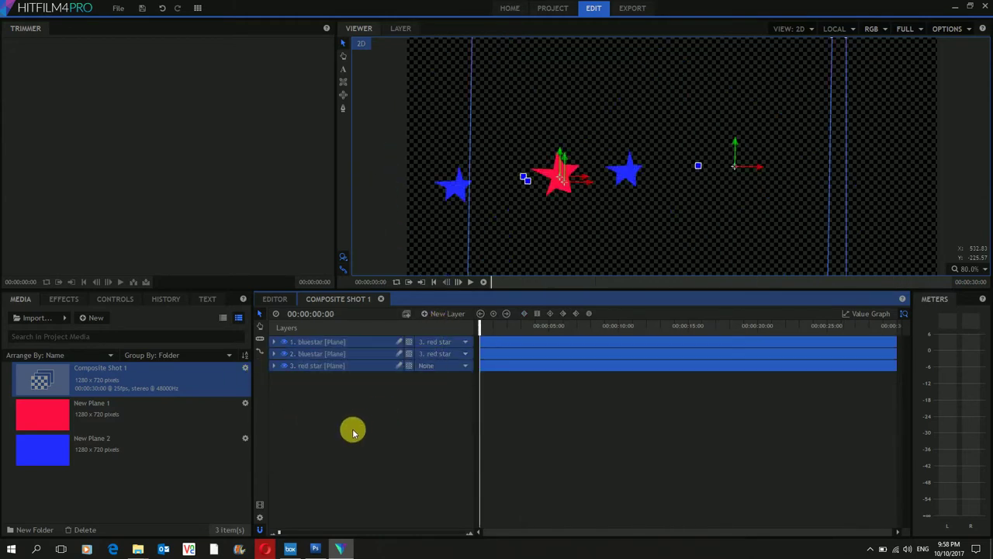
{"action": "left_click", "coordinate": [306, 433]}
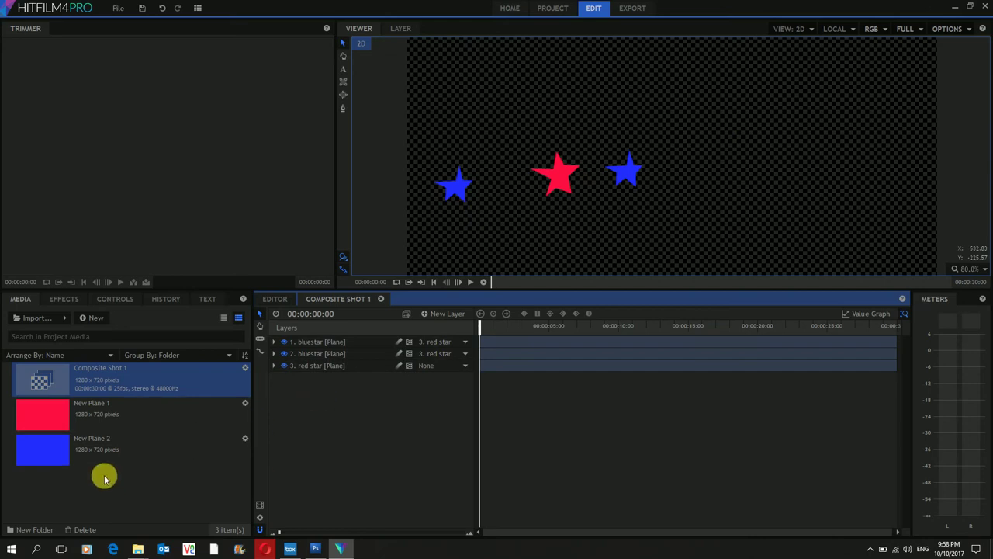
Step: Create a second composite shot at 1280 x 720, 25 fps, with a 30-second duration
{"action": "right_click", "coordinate": [133, 492]}
{"action": "left_click", "coordinate": [94, 320]}
{"action": "left_click", "coordinate": [94, 319]}
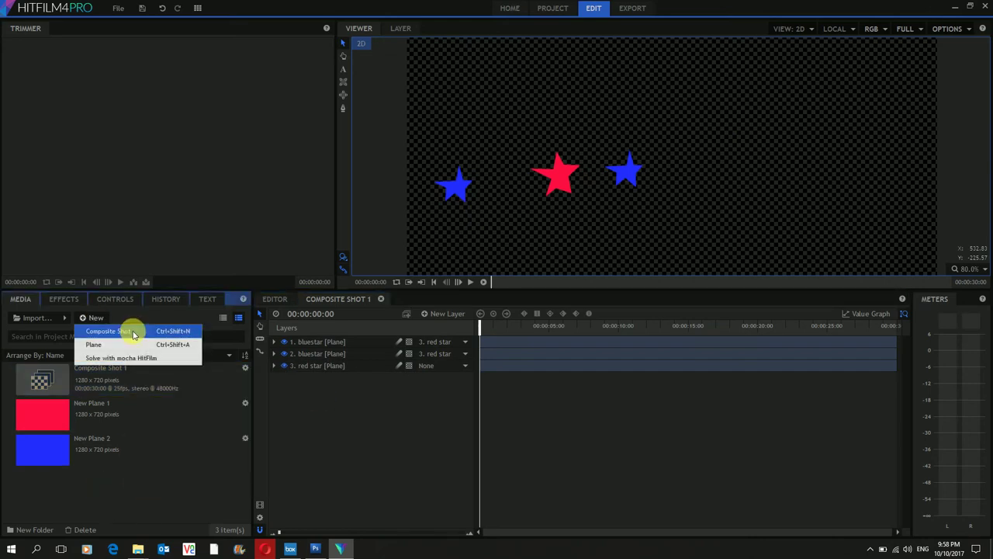
{"action": "left_click", "coordinate": [97, 329]}
{"action": "left_click", "coordinate": [583, 403]}
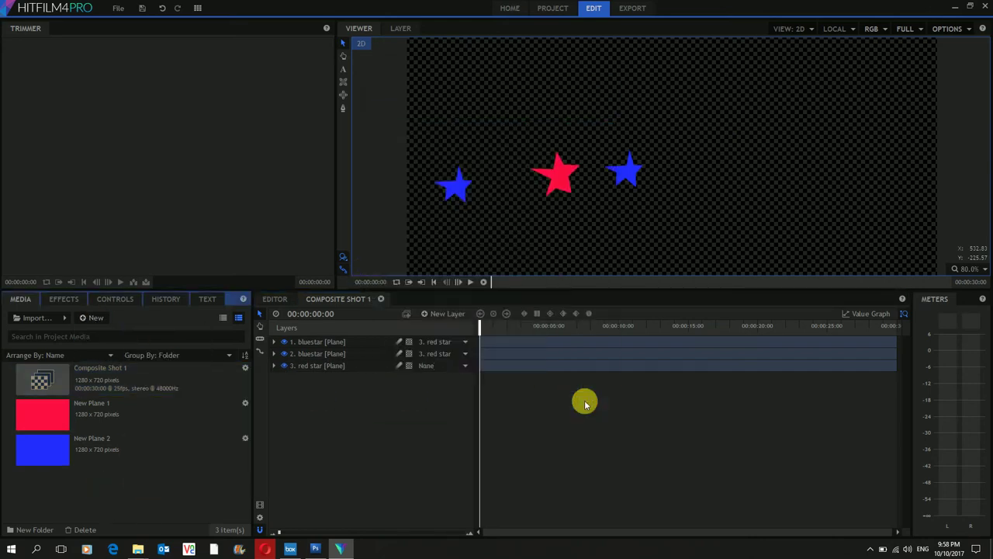
Step: Add a blue 1280 x 720 plane layer with square pixels to Composite Shot 2
{"action": "right_click", "coordinate": [388, 414]}
{"action": "mouse_move", "coordinate": [417, 417]}
{"action": "left_click", "coordinate": [492, 417]}
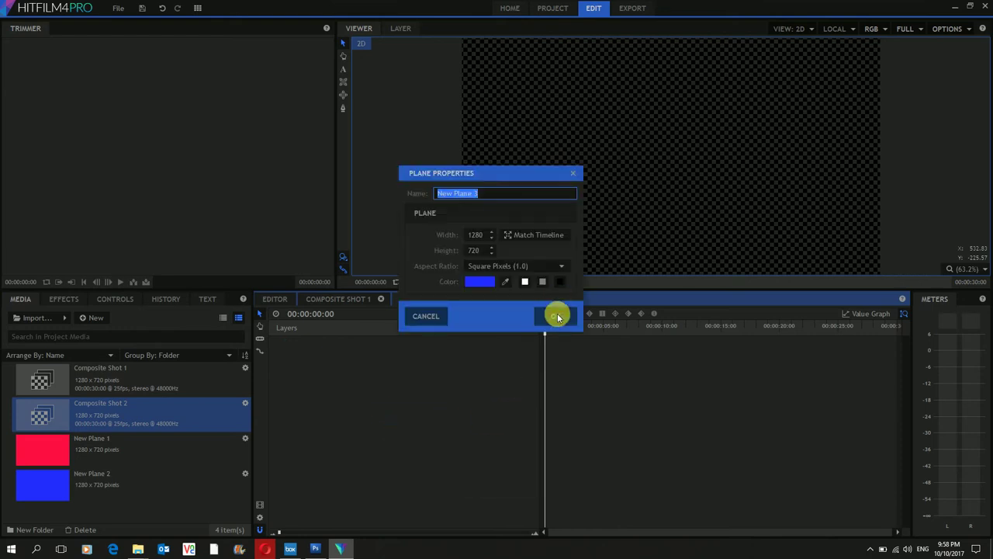
{"action": "left_click", "coordinate": [556, 317]}
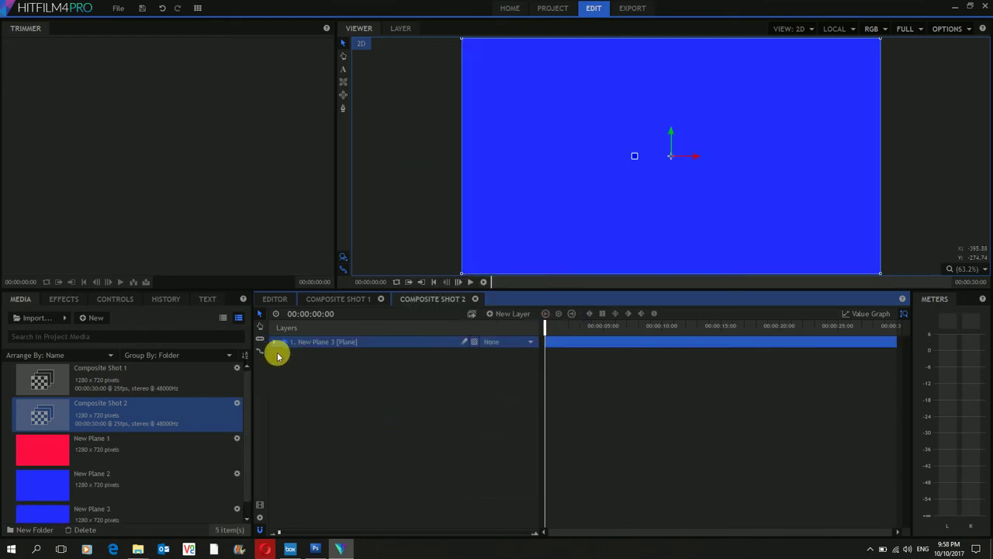
Step: Mask the blue plane down to a small rectangle just left of the frame's centre
{"action": "left_click", "coordinate": [273, 342]}
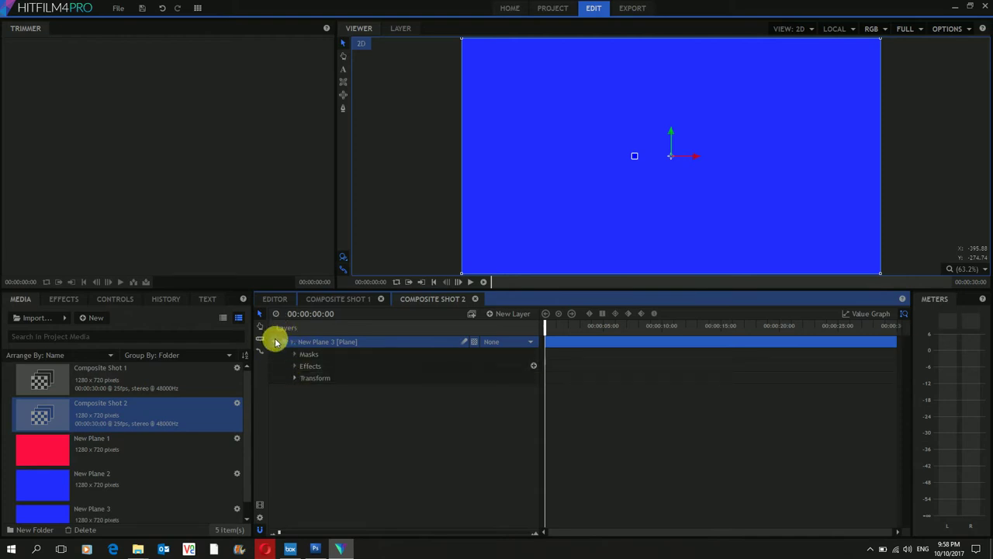
{"action": "left_click", "coordinate": [274, 342]}
{"action": "left_click", "coordinate": [344, 82]}
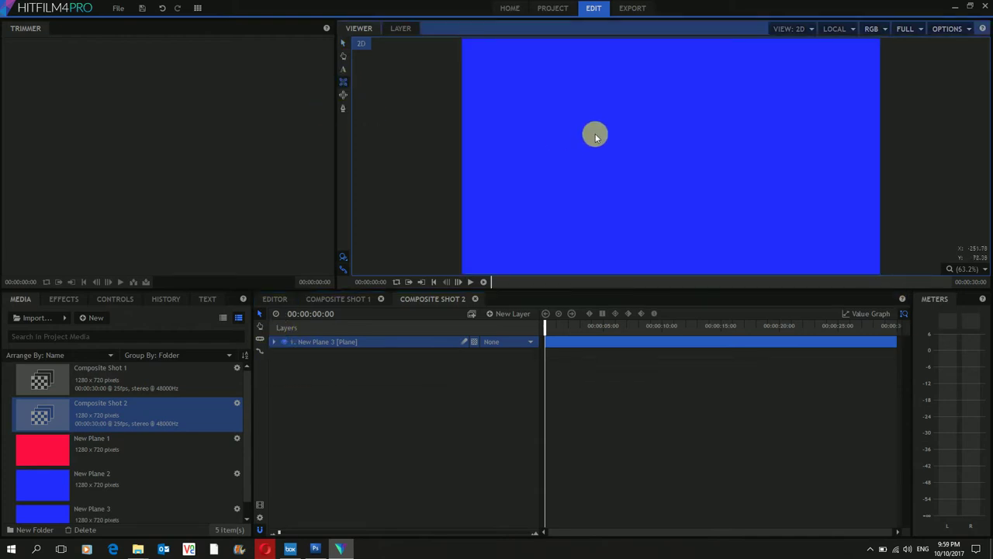
{"action": "left_click_drag", "start_coordinate": [596, 138], "coordinate": [635, 173]}
{"action": "left_click", "coordinate": [384, 440]}
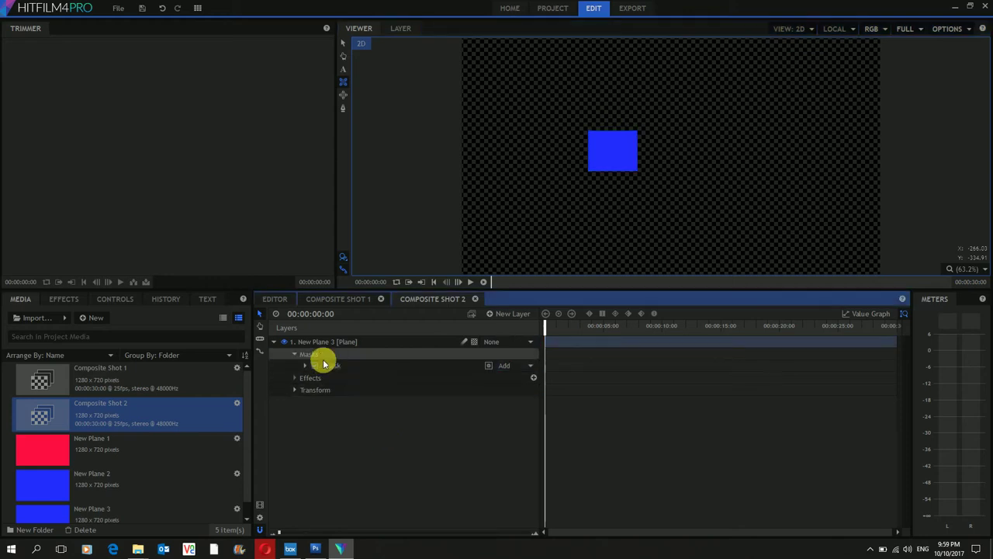
Step: Move the masked blue plane leftward in the viewer to a position of about -221.6, -11.0
{"action": "left_click", "coordinate": [341, 44]}
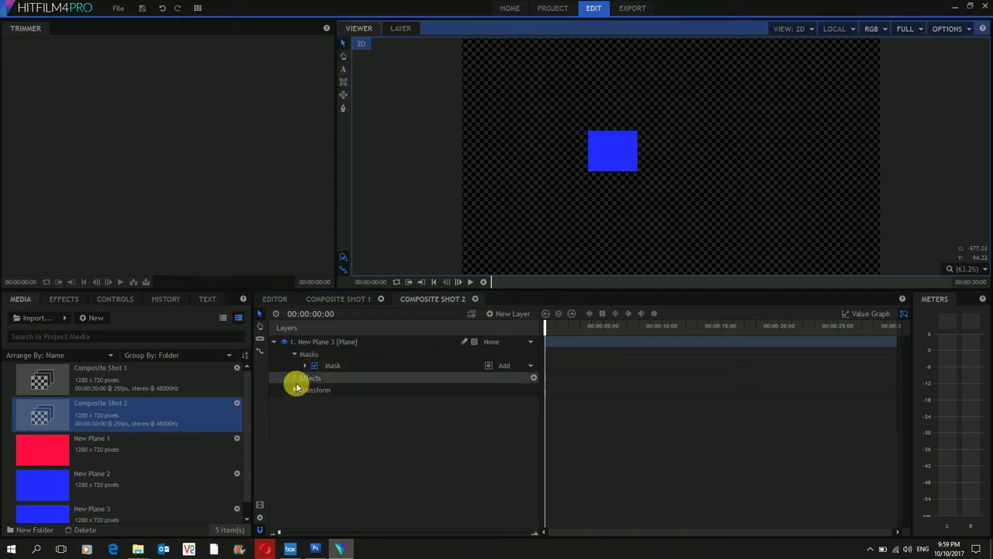
{"action": "left_click", "coordinate": [630, 152]}
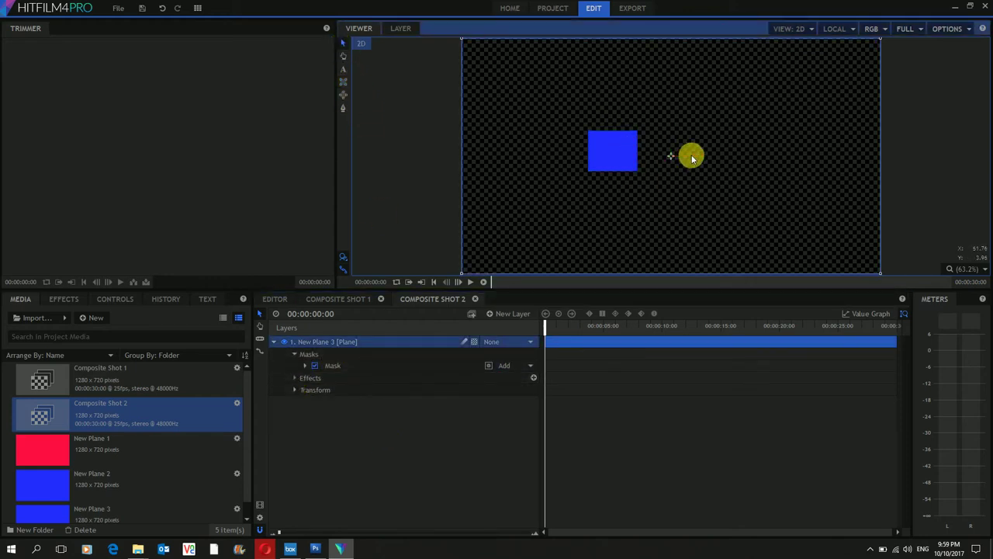
{"action": "left_click_drag", "start_coordinate": [692, 158], "coordinate": [619, 160]}
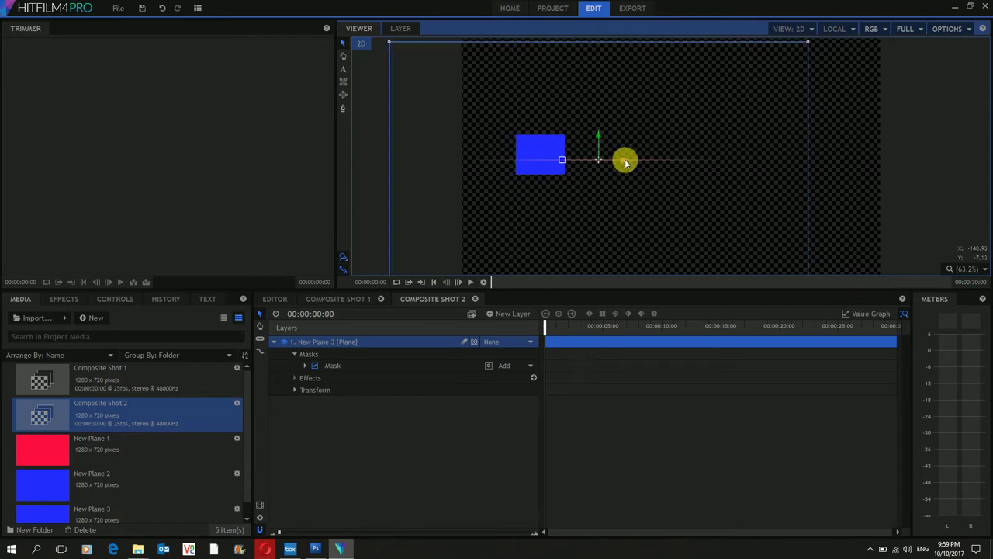
Step: Centre the blue plane's anchor point on the rectangle at -172.0, 6.0 and set its scale to 63.0%
{"action": "left_click", "coordinate": [295, 378]}
{"action": "left_click", "coordinate": [294, 390]}
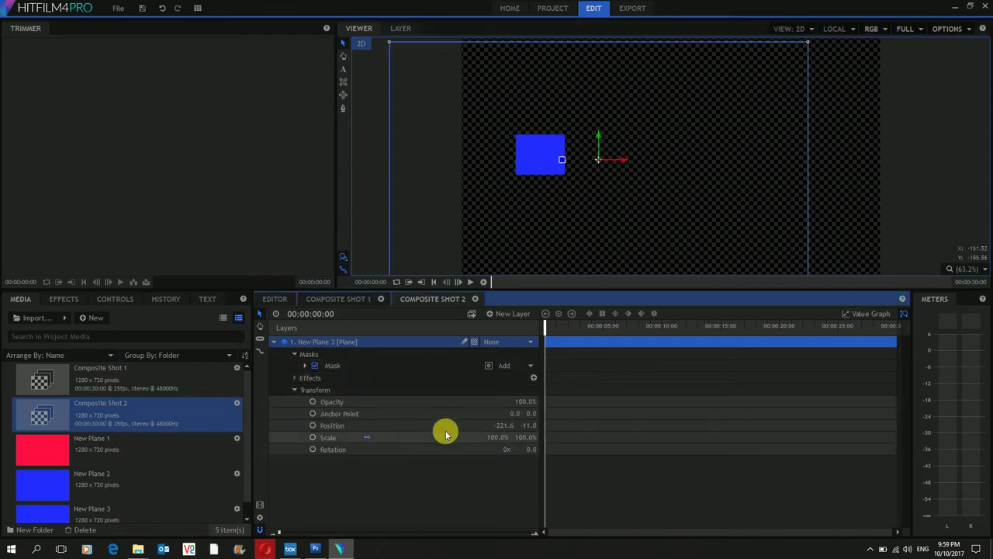
{"action": "mouse_move", "coordinate": [507, 427]}
{"action": "left_mouse_down"}
{"action": "mouse_move", "coordinate": [501, 440]}
{"action": "mouse_move", "coordinate": [518, 412]}
{"action": "mouse_move", "coordinate": [532, 414]}
{"action": "mouse_move", "coordinate": [512, 413]}
{"action": "left_mouse_up"}
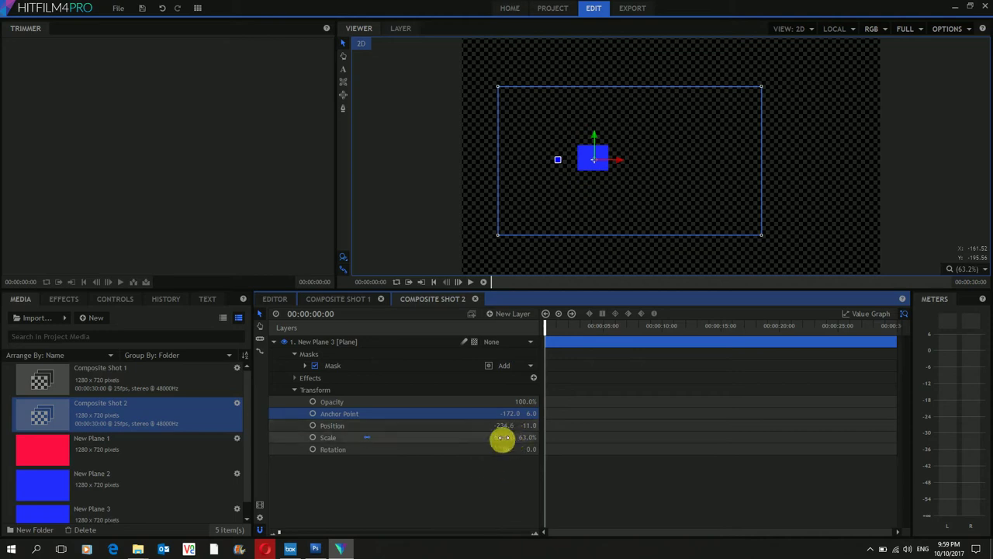
Step: Set the blue plane's horizontal position to -465.6 and deselect the layer
{"action": "left_click", "coordinate": [456, 427]}
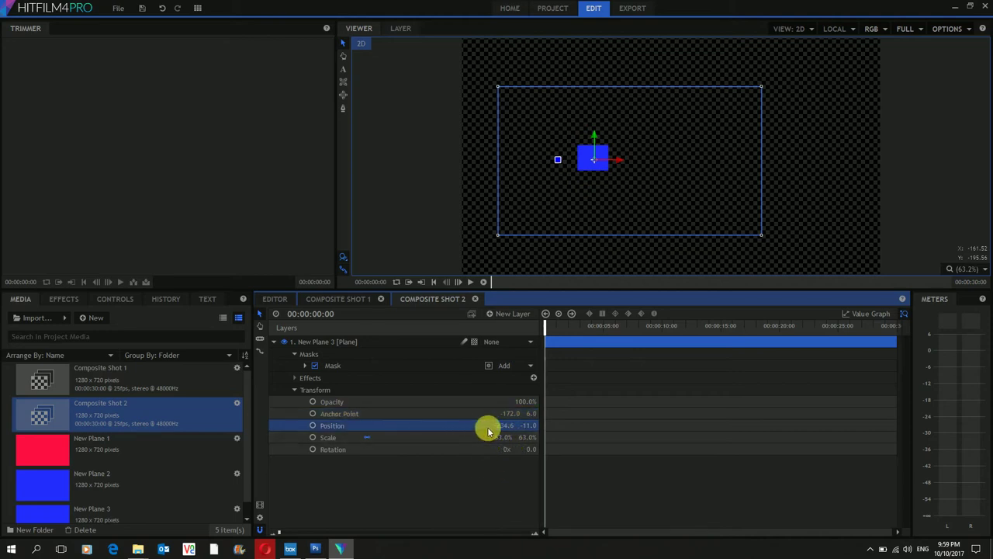
{"action": "left_click_drag", "start_coordinate": [512, 427], "coordinate": [510, 423]}
{"action": "left_click", "coordinate": [479, 477]}
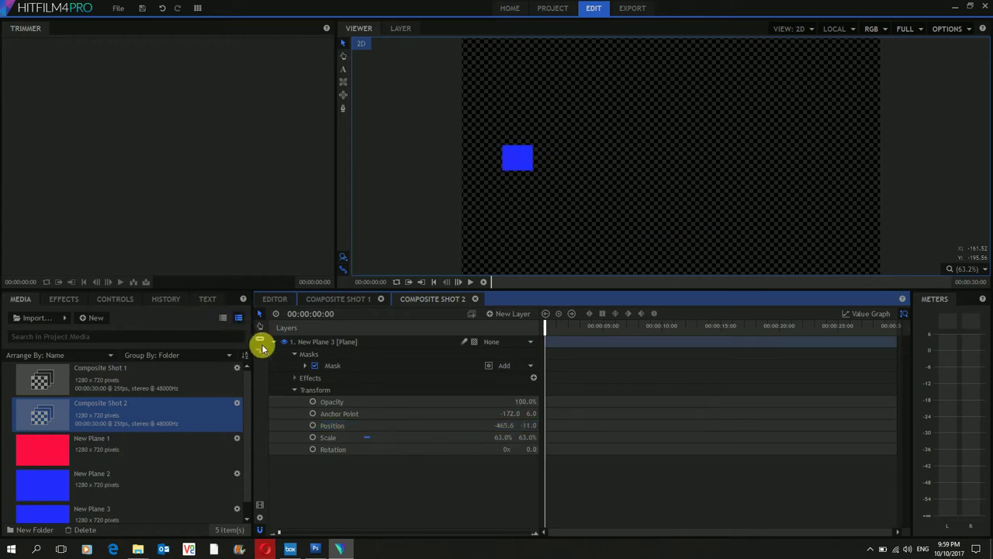
Step: Collapse the blue plane layer and rename it as child1
{"action": "left_click", "coordinate": [272, 342]}
{"action": "left_click", "coordinate": [339, 342]}
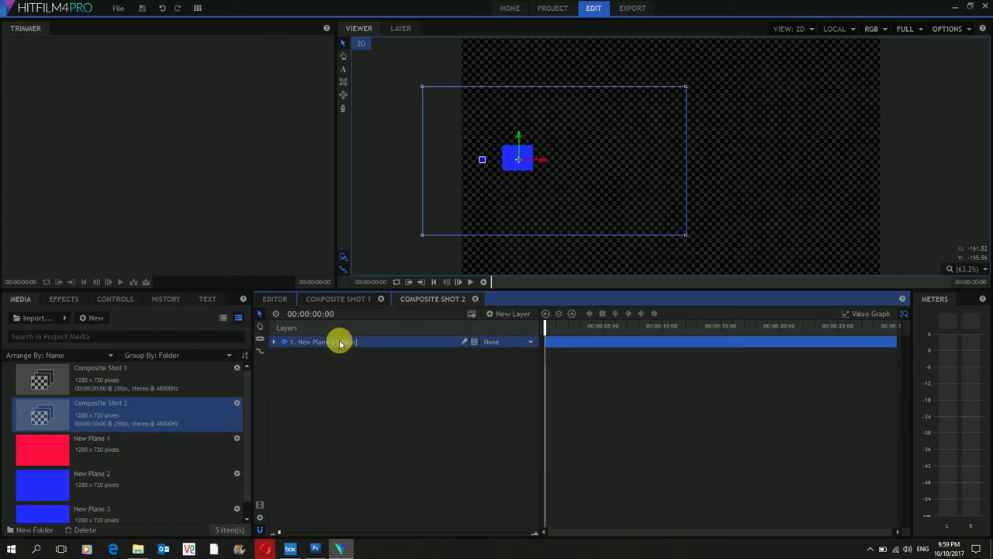
{"action": "double_click", "coordinate": [339, 342]}
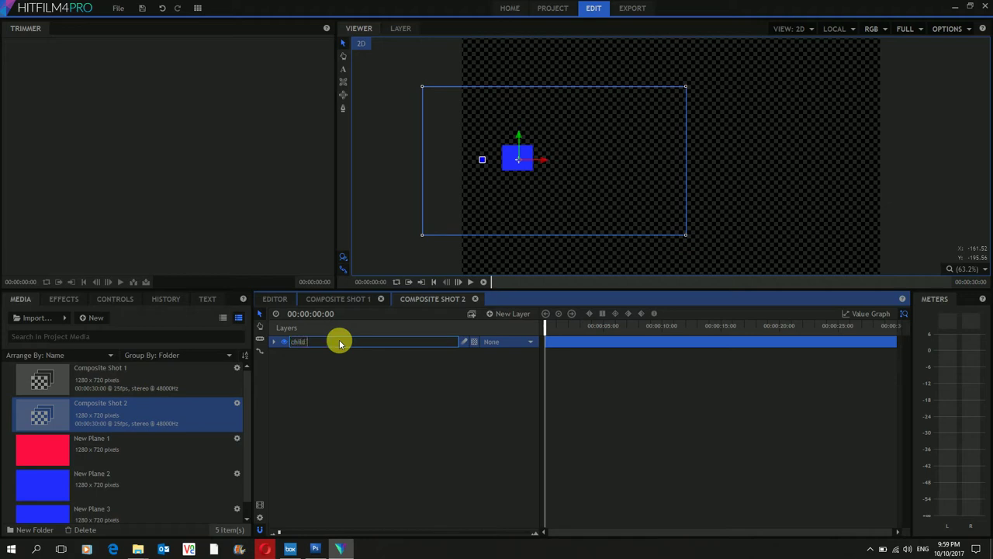
{"action": "key", "text": "Return"}
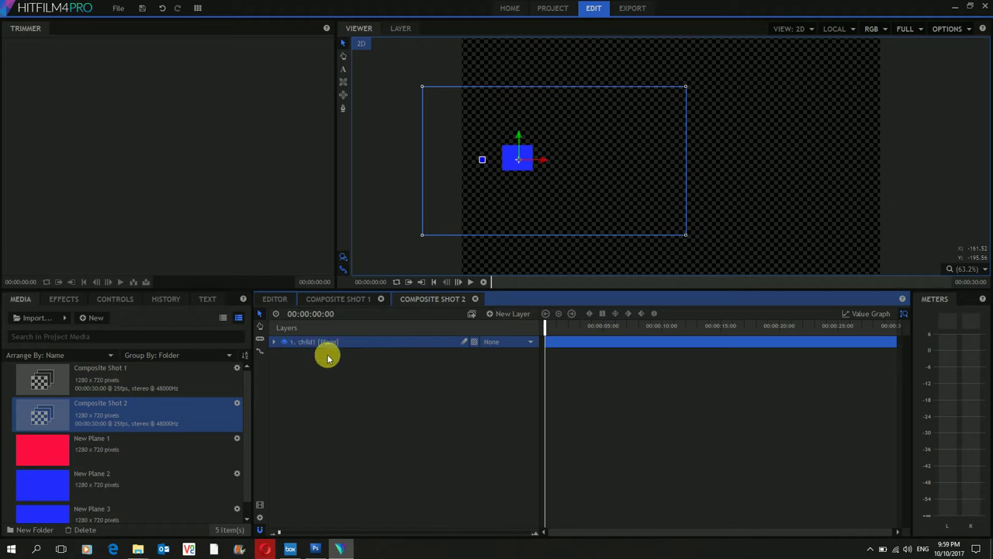
Step: Add a second plane layer above child1 and set its colour to red
{"action": "right_click", "coordinate": [347, 401]}
{"action": "mouse_move", "coordinate": [353, 403]}
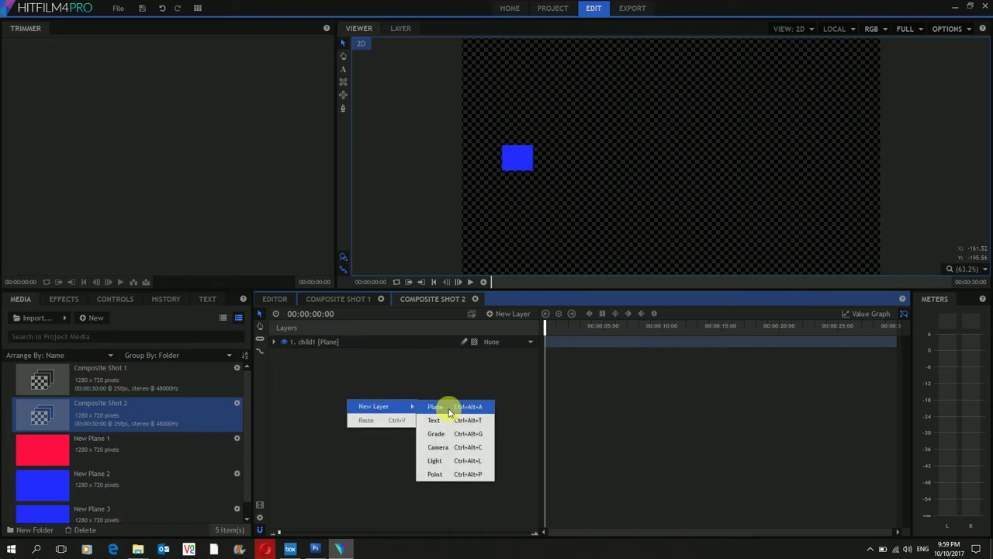
{"action": "left_click", "coordinate": [448, 407]}
{"action": "left_click", "coordinate": [480, 283]}
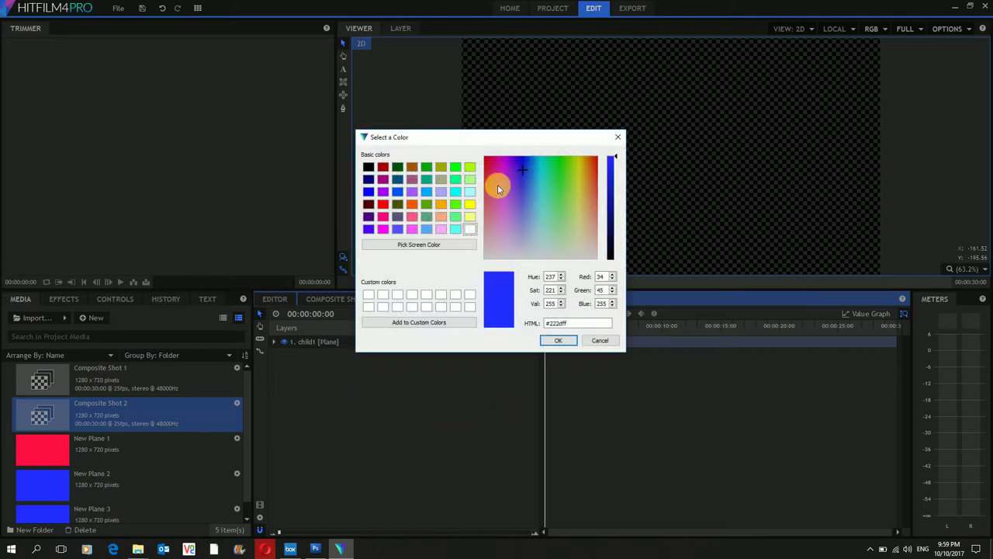
{"action": "left_click", "coordinate": [485, 158]}
{"action": "left_click", "coordinate": [557, 343]}
{"action": "left_click", "coordinate": [547, 317]}
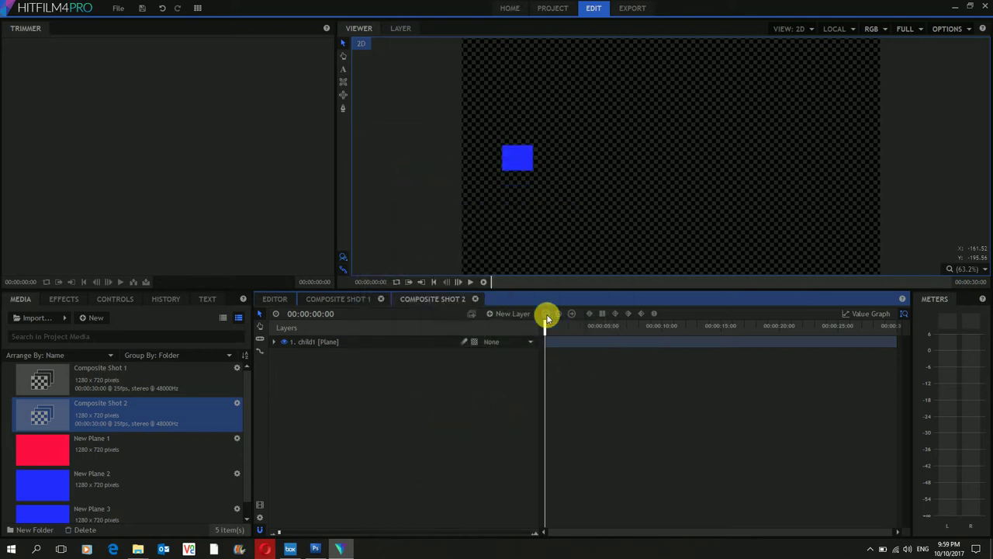
Step: Mask the red plane down to a small square and set its vertical anchor point to -10.0
{"action": "left_click", "coordinate": [341, 82]}
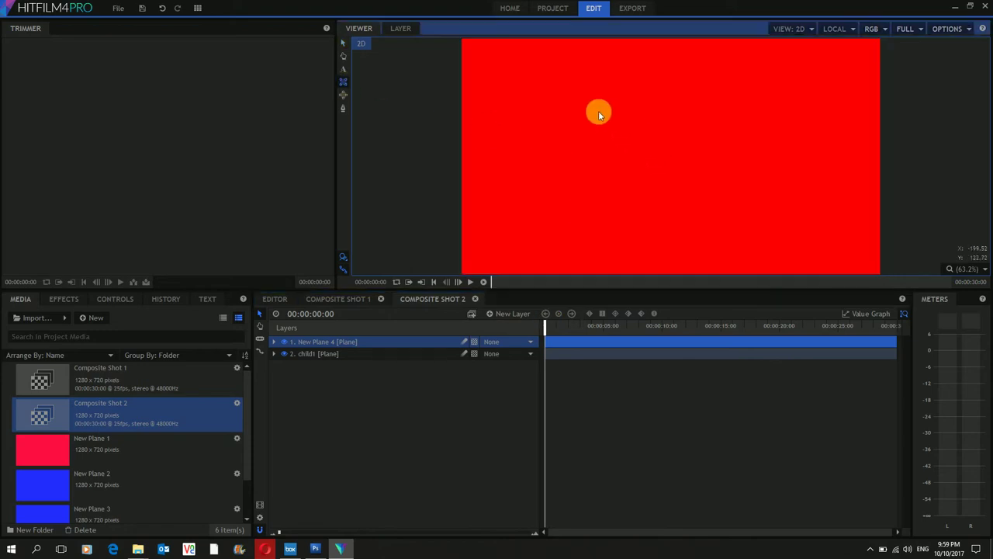
{"action": "left_click_drag", "start_coordinate": [598, 111], "coordinate": [654, 165]}
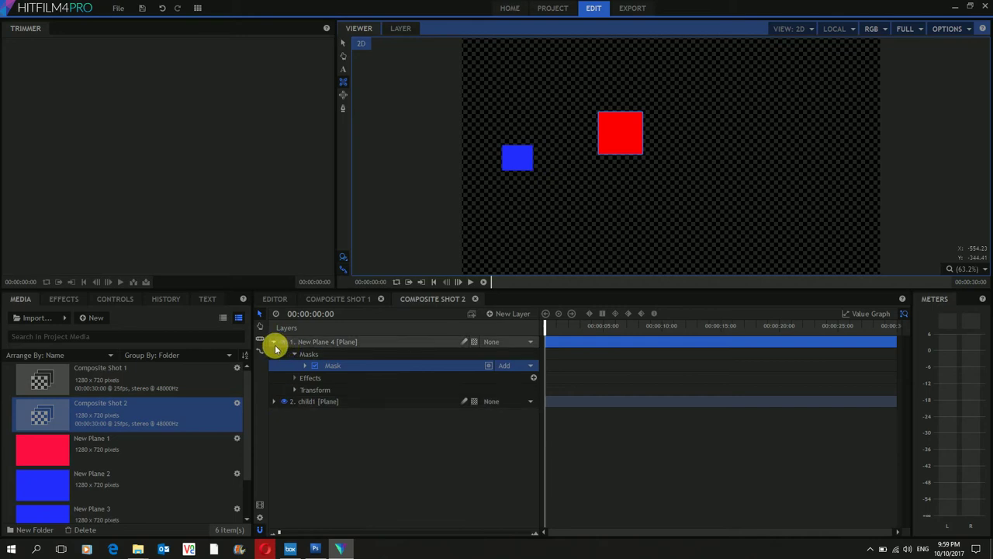
{"action": "left_click", "coordinate": [294, 389]}
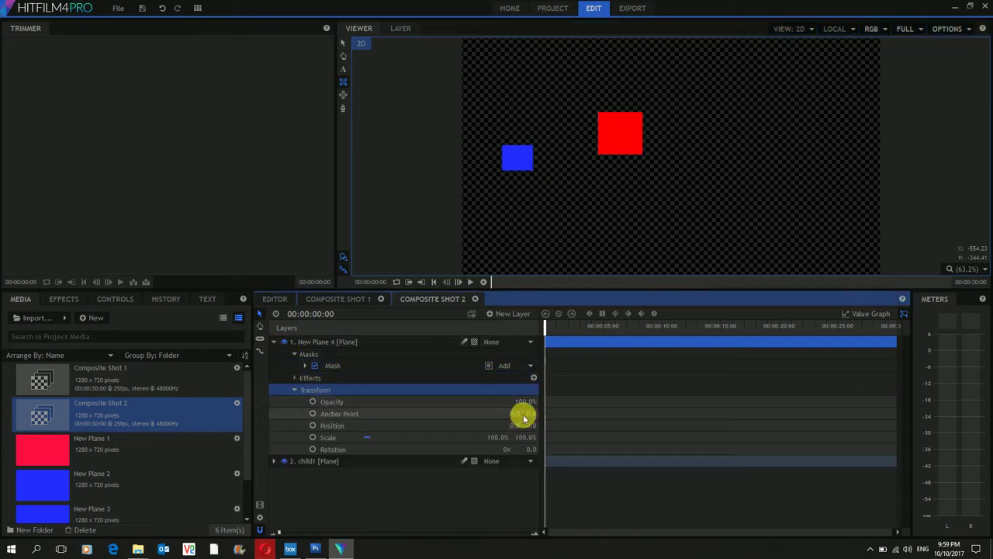
{"action": "left_click_drag", "start_coordinate": [536, 419], "coordinate": [532, 411]}
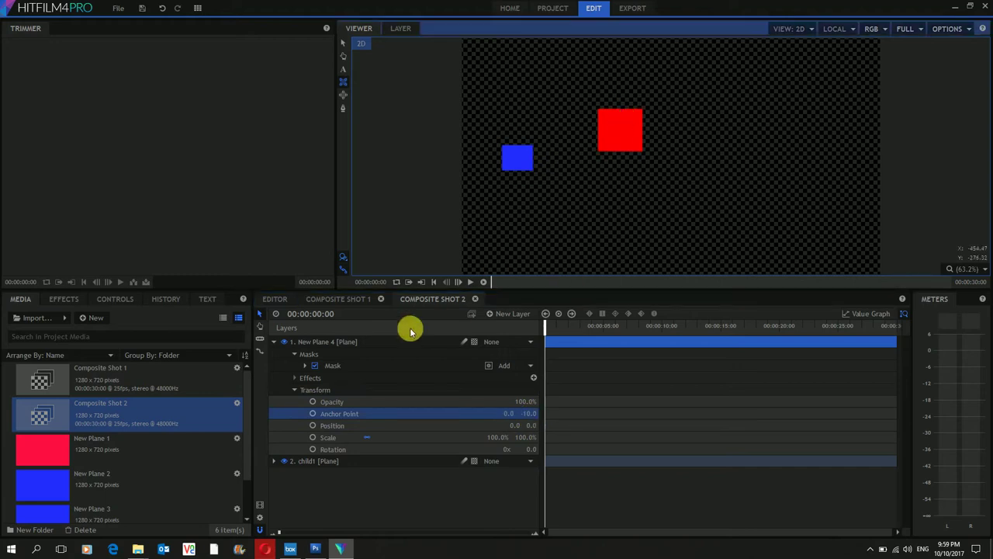
Step: Rename the red plane layer as par1, keeping its scale at 100.0%
{"action": "left_click", "coordinate": [355, 343]}
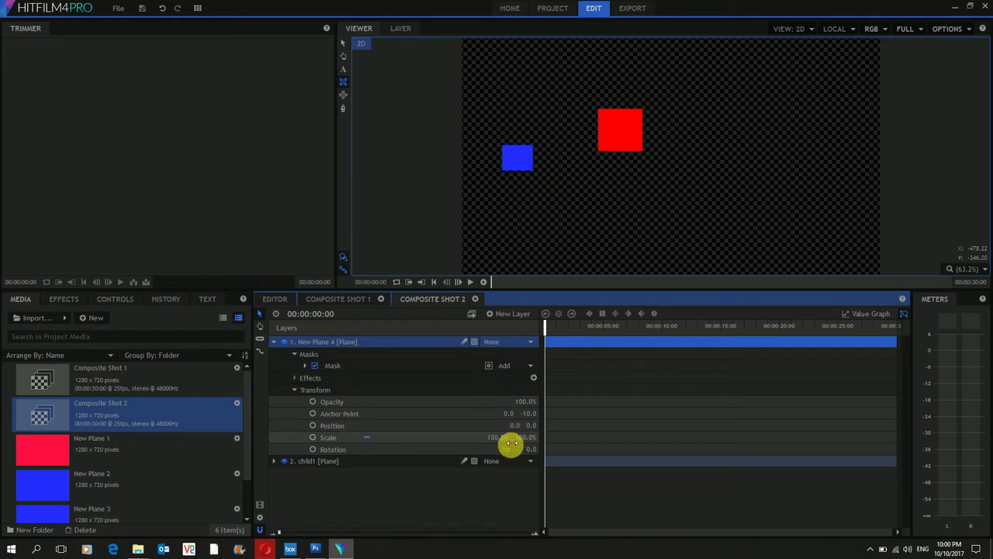
{"action": "left_click", "coordinate": [503, 439]}
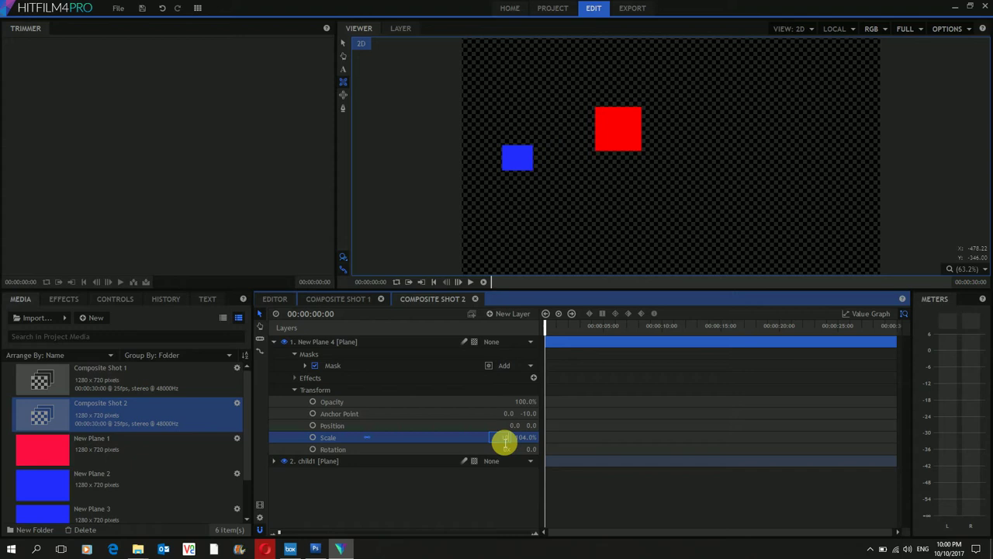
{"action": "left_click", "coordinate": [329, 343]}
{"action": "left_click", "coordinate": [330, 344]}
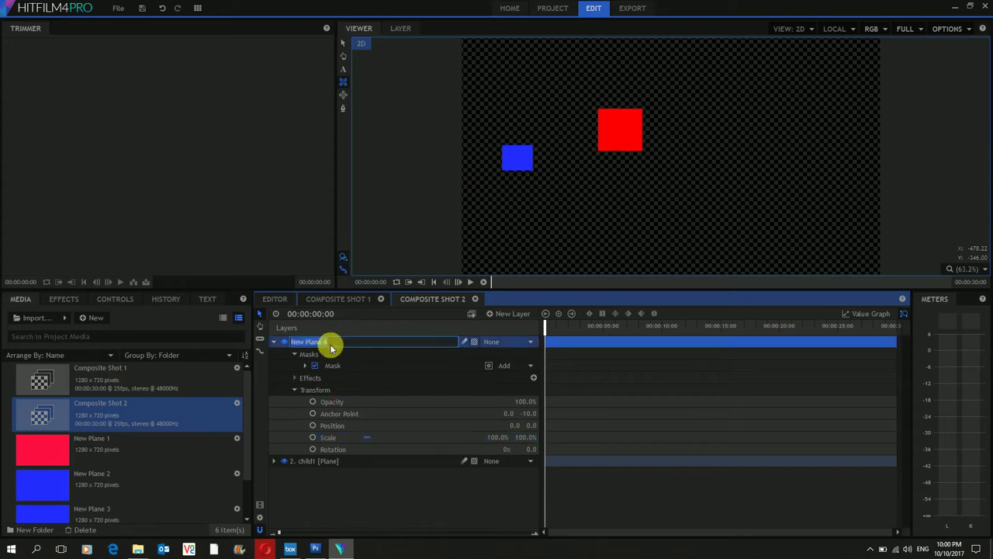
{"action": "type", "text": "par1"}
{"action": "key", "text": "Return"}
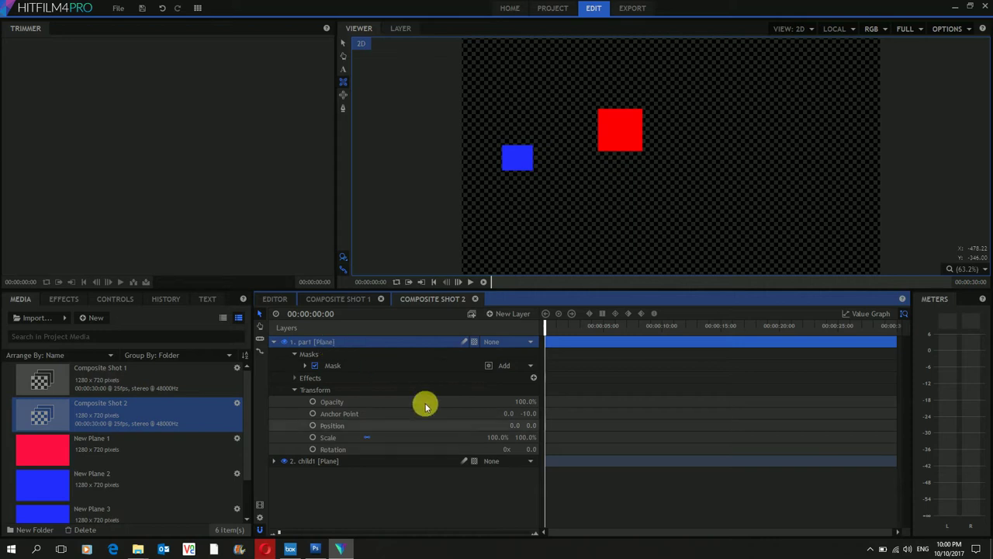
Step: Adjust par1's anchor point and position to bring the red square level with and closer to the blue rectangle, and collapse the layer
{"action": "left_click", "coordinate": [274, 342]}
{"action": "left_click", "coordinate": [608, 136]}
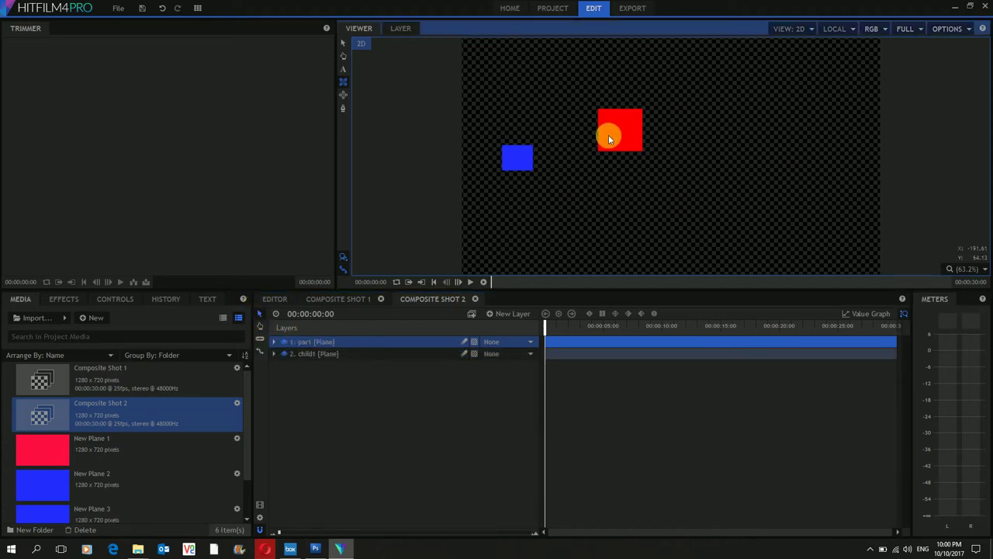
{"action": "left_click", "coordinate": [274, 342]}
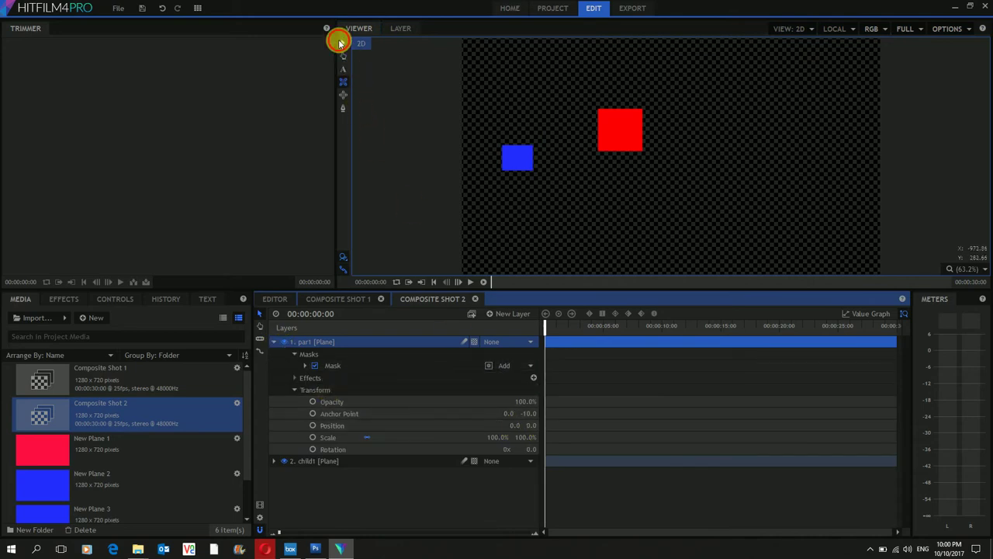
{"action": "left_click", "coordinate": [339, 42]}
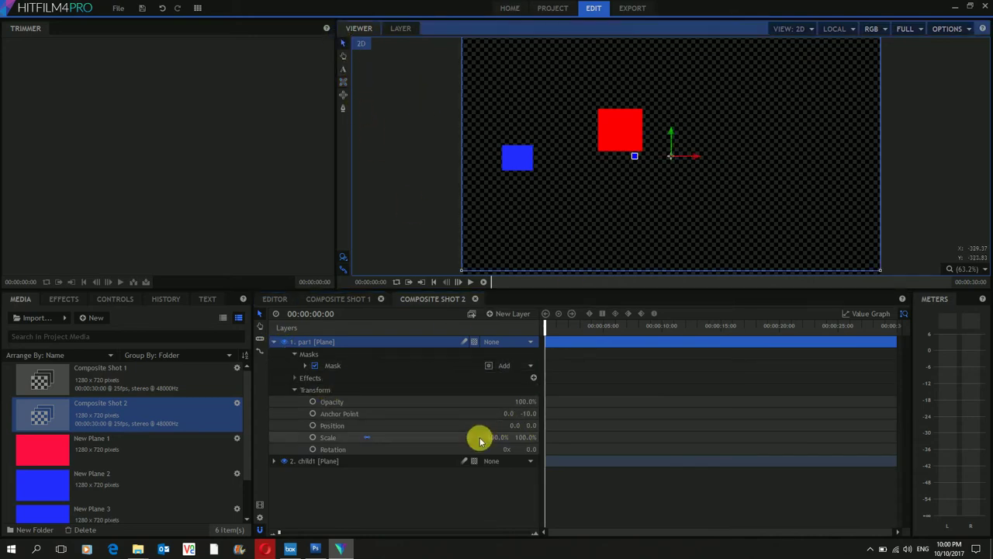
{"action": "mouse_move", "coordinate": [514, 417]}
{"action": "left_mouse_down"}
{"action": "mouse_move", "coordinate": [548, 418]}
{"action": "mouse_move", "coordinate": [512, 414]}
{"action": "mouse_move", "coordinate": [515, 426]}
{"action": "left_mouse_up"}
{"action": "left_click", "coordinate": [273, 341]}
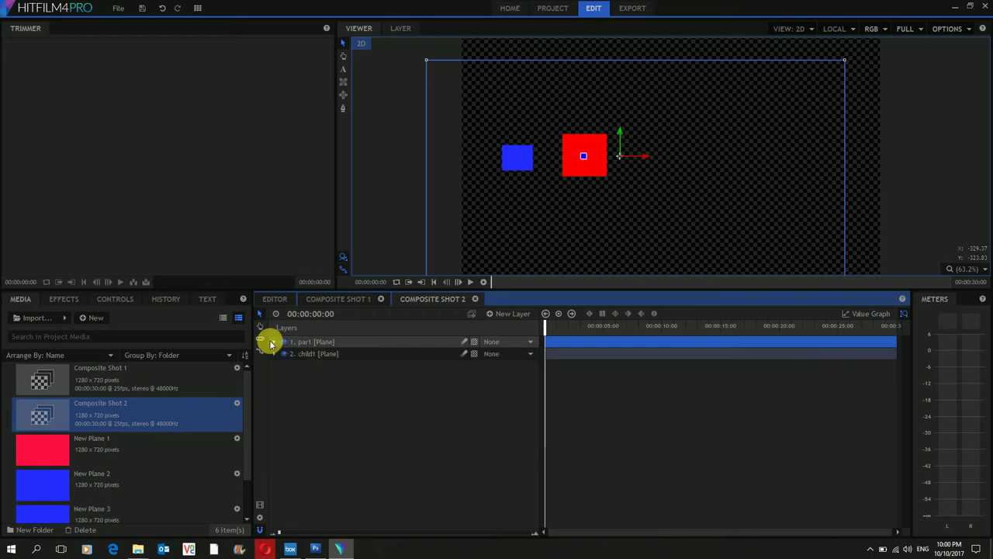
Step: Duplicate the par1 and child1 layers and reorder them so each par1 sits directly above a child1
{"action": "left_click", "coordinate": [344, 372]}
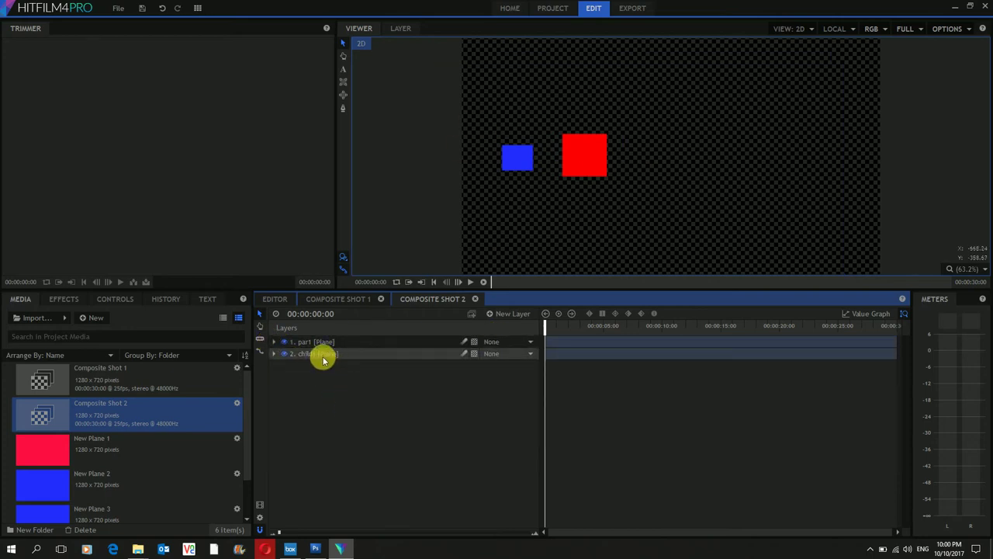
{"action": "left_click_drag", "start_coordinate": [322, 382], "coordinate": [364, 433]}
{"action": "left_click_drag", "start_coordinate": [295, 422], "coordinate": [384, 345]}
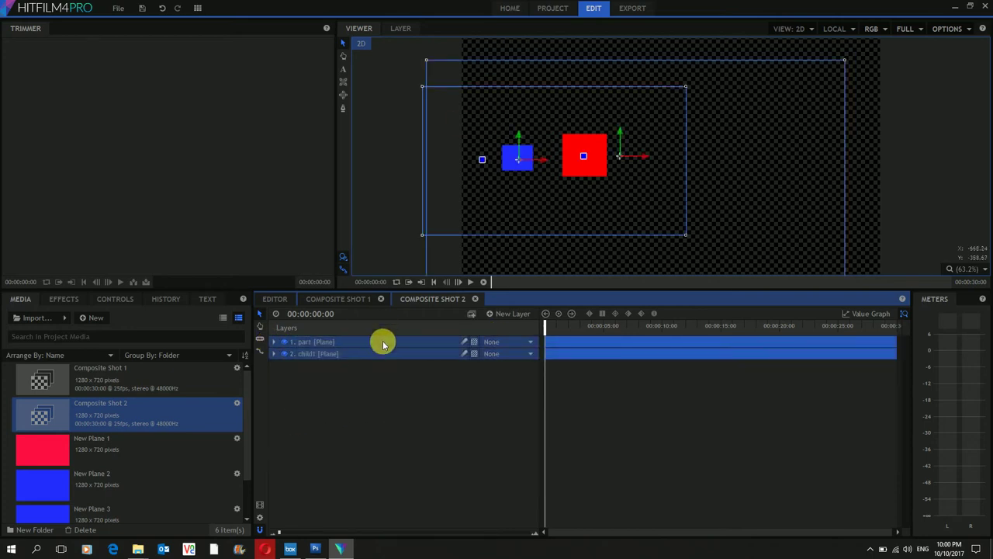
{"action": "key", "text": "ctrl+d"}
{"action": "left_click", "coordinate": [362, 441]}
{"action": "left_click", "coordinate": [326, 355]}
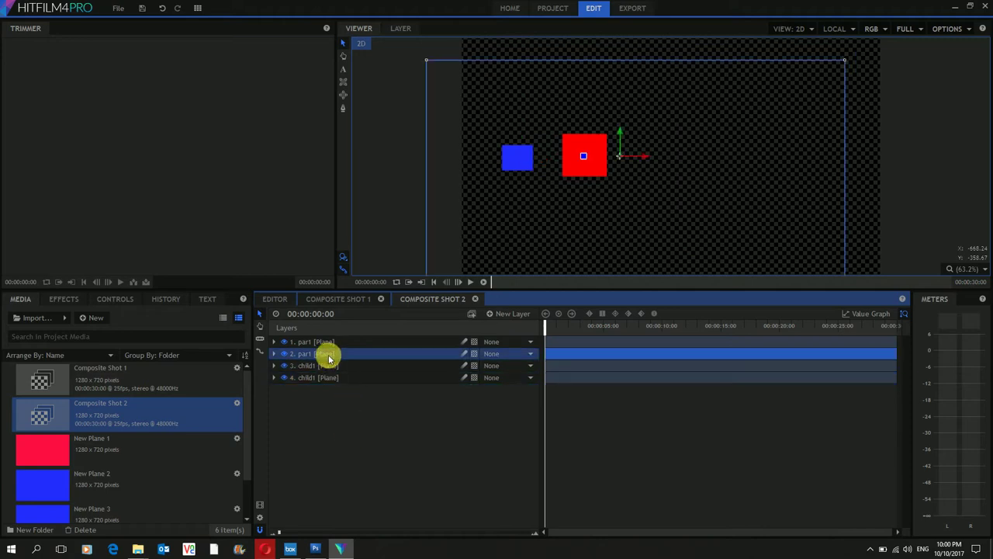
{"action": "left_click_drag", "start_coordinate": [330, 368], "coordinate": [344, 373]}
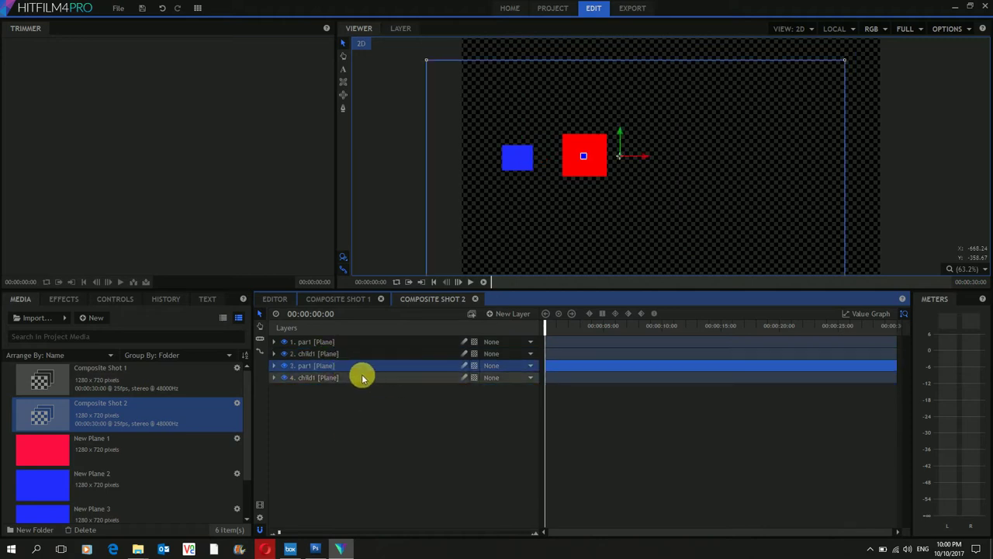
Step: Rename the lower par1 and child1 copies as par2 and child2
{"action": "double_click", "coordinate": [310, 368]}
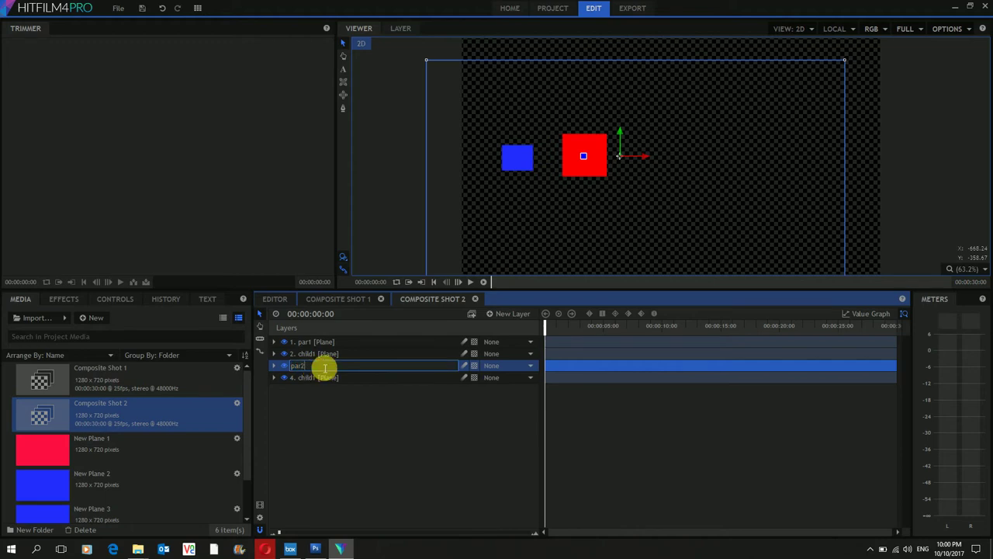
{"action": "left_click", "coordinate": [324, 378]}
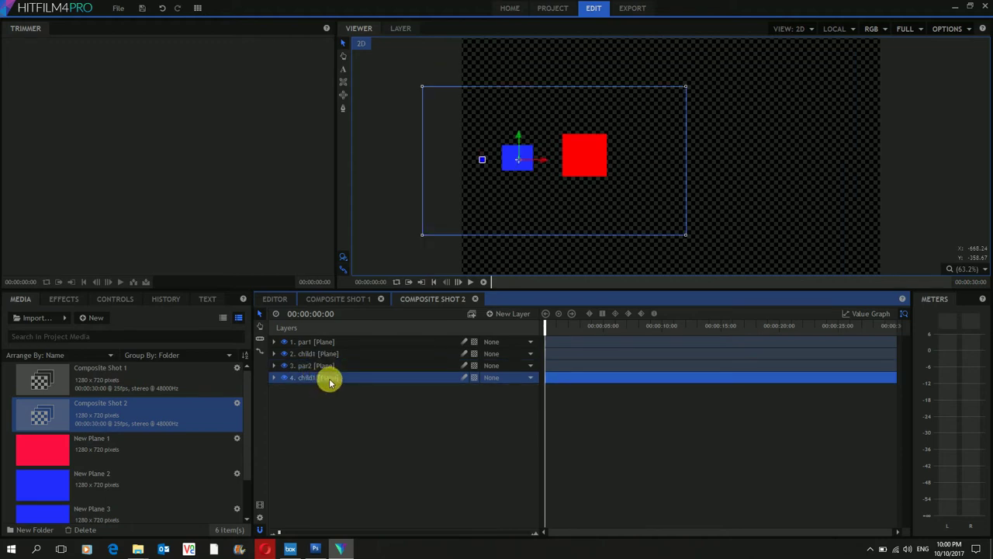
{"action": "double_click", "coordinate": [330, 380]}
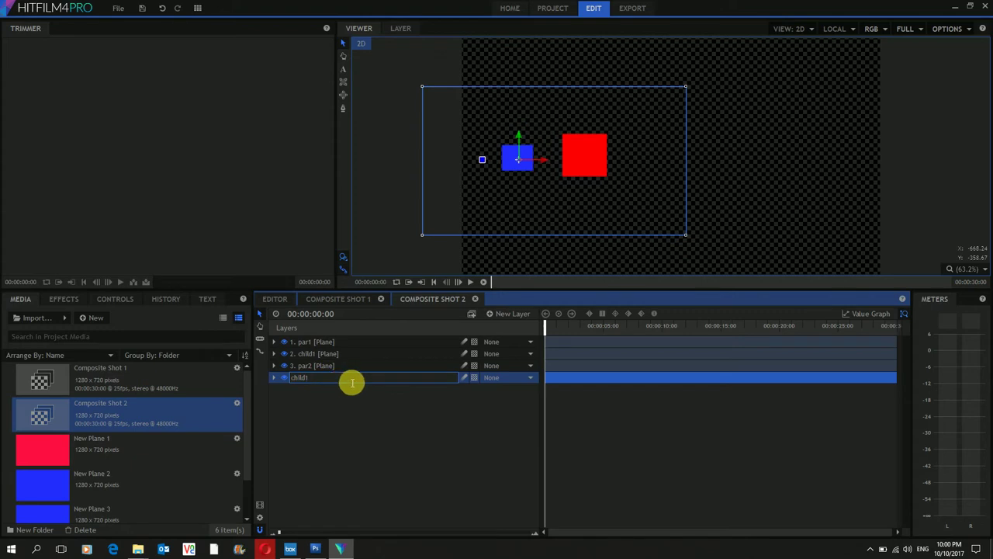
{"action": "key", "text": "Return"}
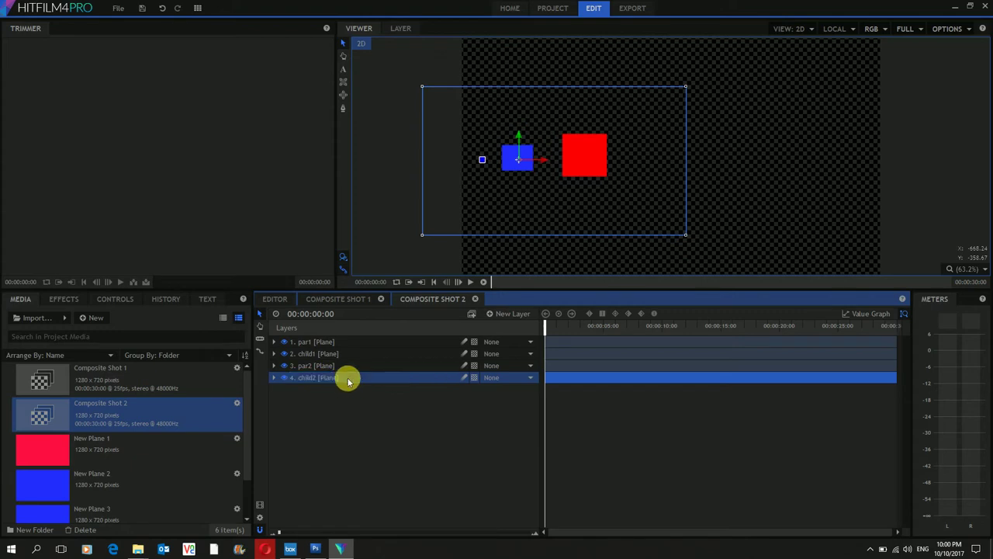
{"action": "left_click", "coordinate": [377, 438]}
Step: Move the par2 and child2 squares horizontally to the right, forming a second pair beside the first
{"action": "left_click", "coordinate": [310, 366]}
{"action": "left_click", "coordinate": [273, 366]}
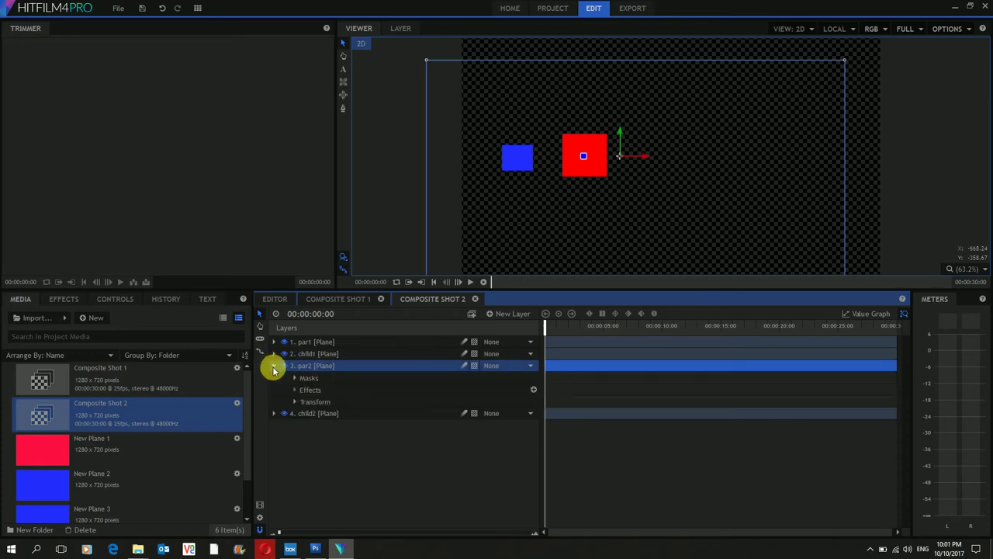
{"action": "left_click", "coordinate": [273, 365]}
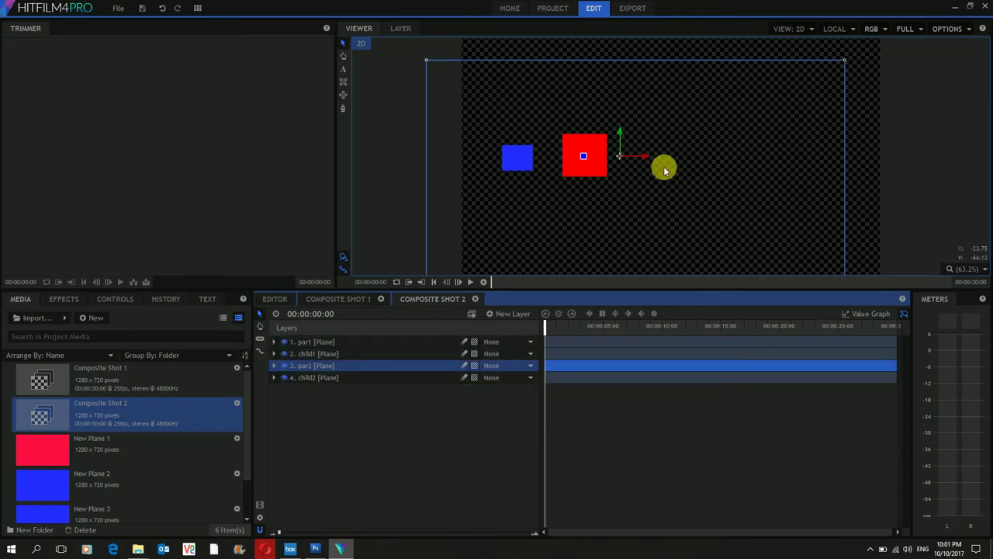
{"action": "left_click_drag", "start_coordinate": [643, 158], "coordinate": [826, 163]}
{"action": "left_click", "coordinate": [309, 380]}
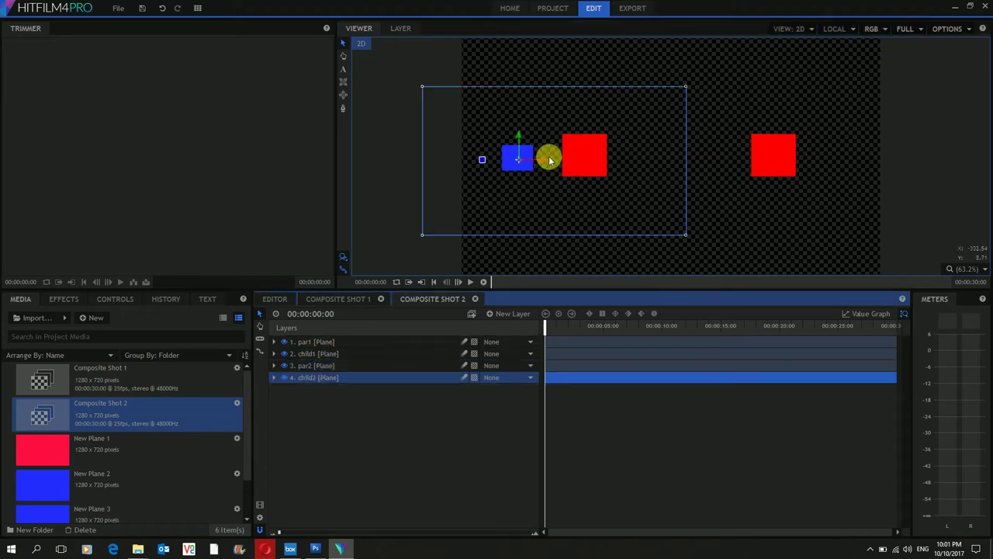
{"action": "left_click_drag", "start_coordinate": [549, 160], "coordinate": [748, 161]}
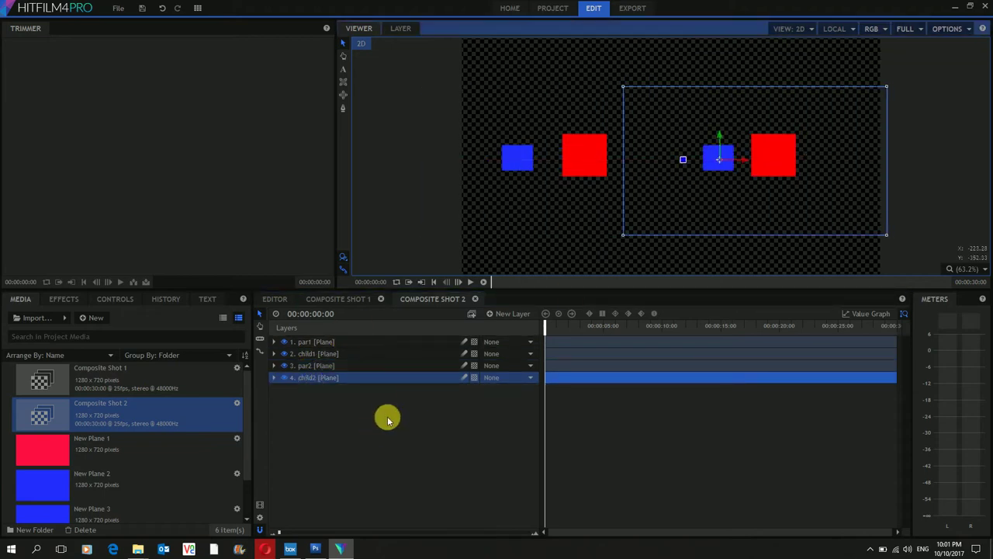
{"action": "left_click", "coordinate": [388, 419]}
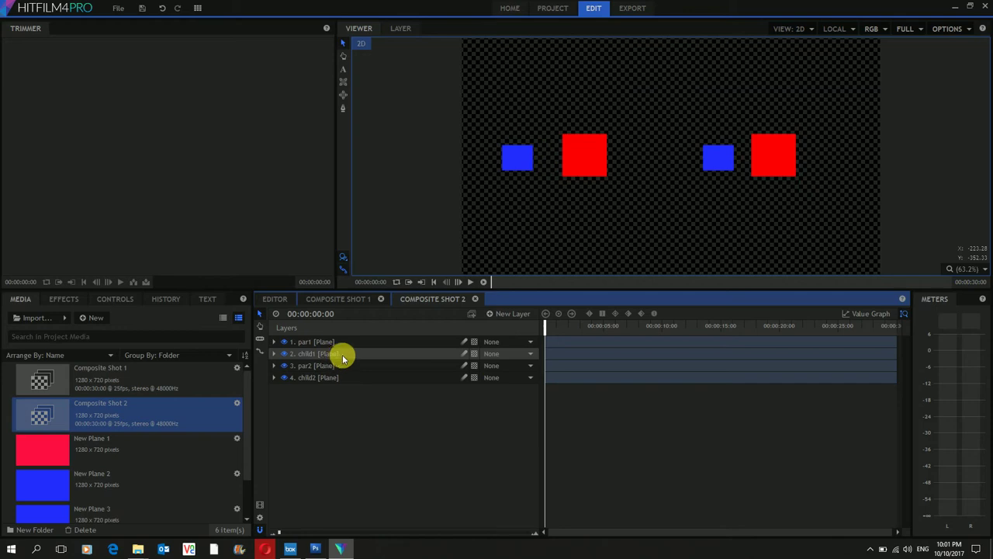
Step: Parent the child1 layer to par1 and the child2 layer to par2
{"action": "left_click", "coordinate": [401, 353]}
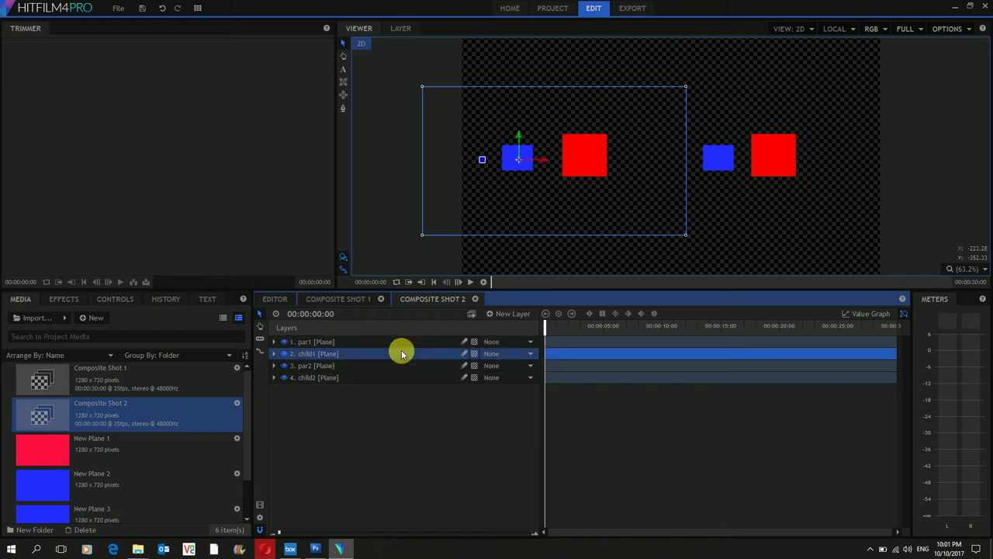
{"action": "left_click", "coordinate": [499, 354]}
{"action": "left_click", "coordinate": [513, 377]}
{"action": "left_click", "coordinate": [470, 377]}
{"action": "left_click", "coordinate": [501, 378]}
{"action": "left_click", "coordinate": [434, 405]}
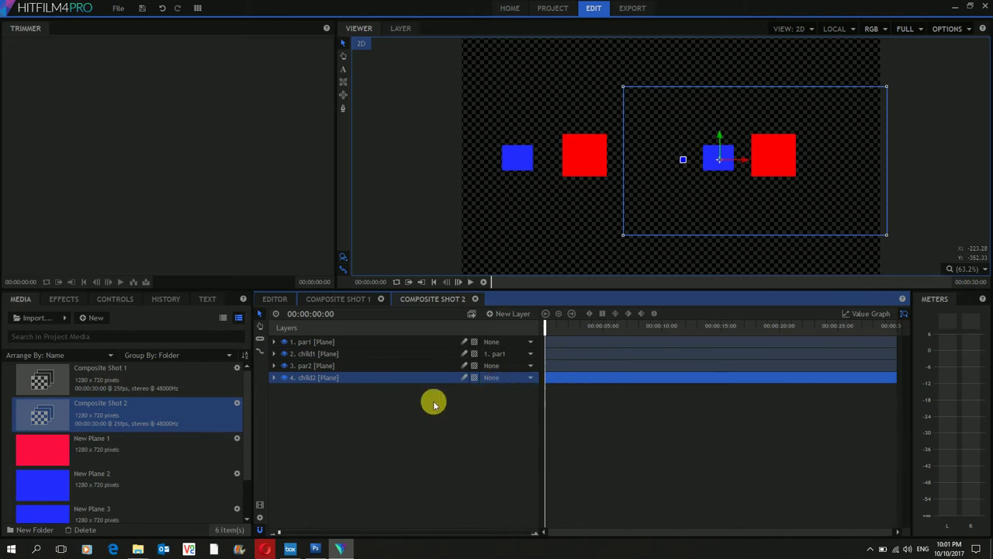
{"action": "left_click", "coordinate": [528, 378]}
{"action": "left_click", "coordinate": [520, 420]}
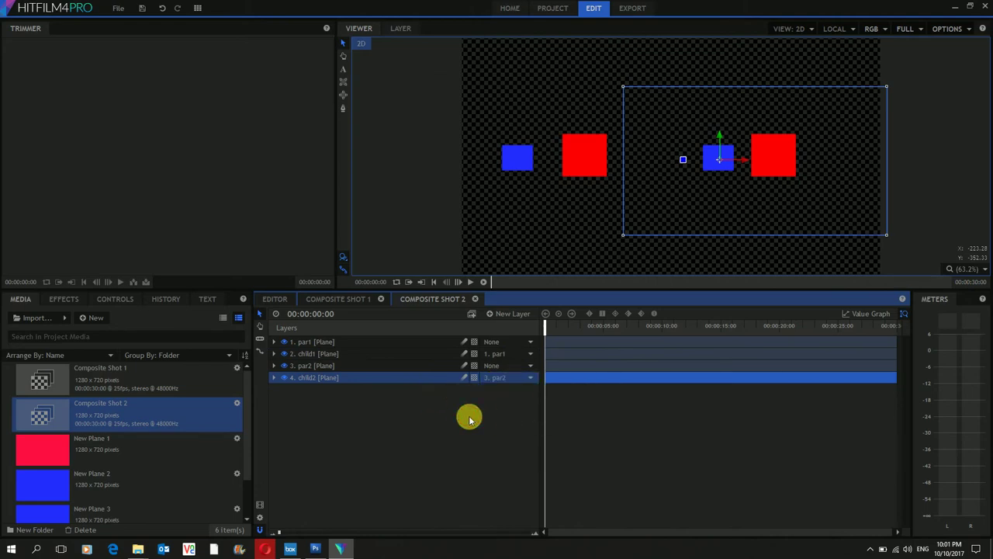
{"action": "left_click", "coordinate": [470, 416]}
Step: Try rotating child1 on its own to 33.0, undo the rotation, and collapse the layer
{"action": "left_click", "coordinate": [274, 354]}
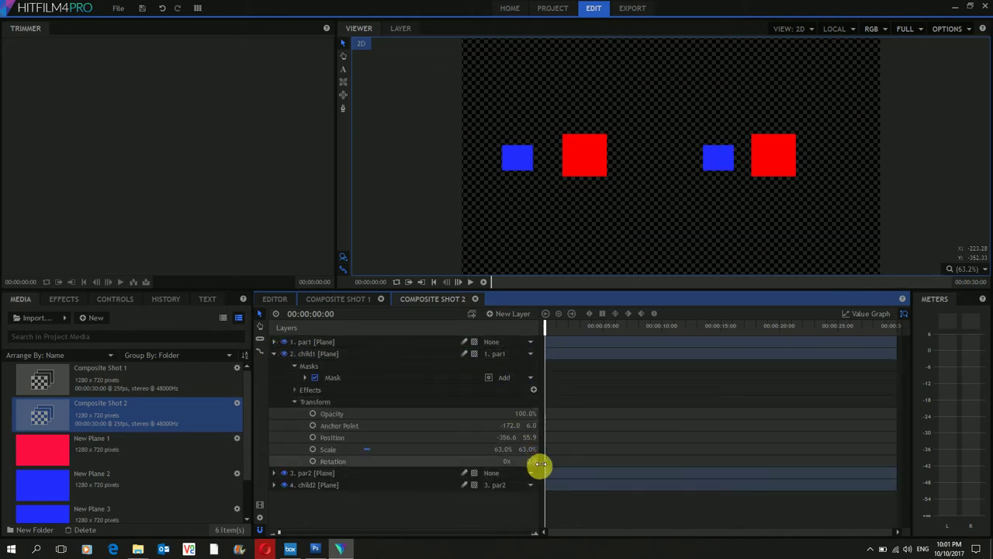
{"action": "left_click_drag", "start_coordinate": [530, 464], "coordinate": [525, 461]}
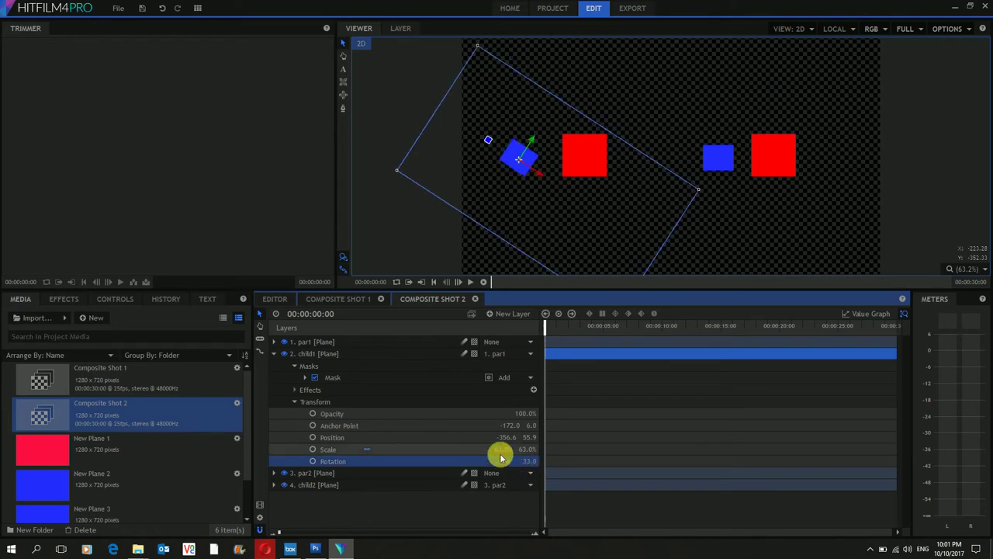
{"action": "key", "text": "ctrl+z"}
{"action": "left_click", "coordinate": [274, 354]}
Step: Try rotating par1 to test its link with child1, undo the rotation, and collapse the layer
{"action": "left_click", "coordinate": [273, 341]}
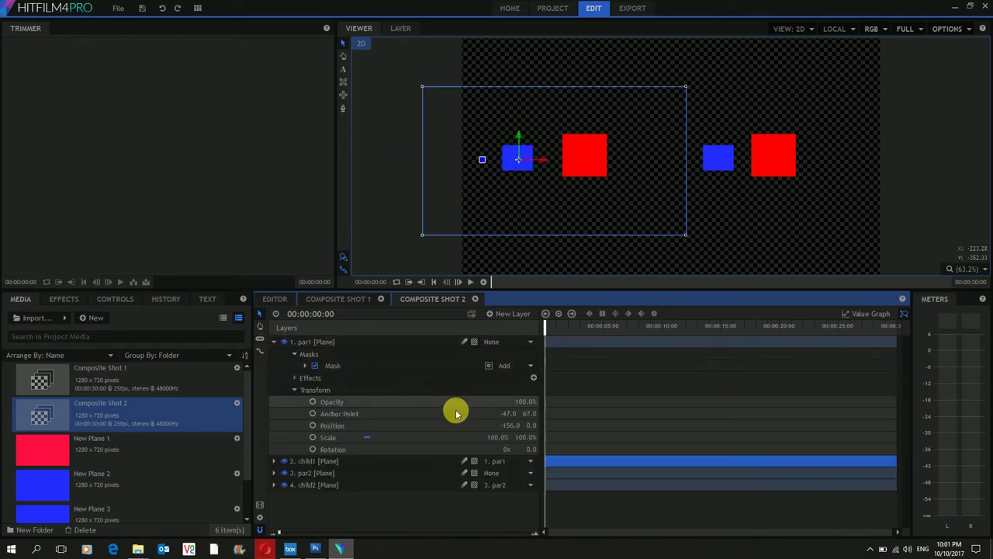
{"action": "left_click_drag", "start_coordinate": [525, 454], "coordinate": [529, 452]}
{"action": "key", "text": "ctrl+z"}
{"action": "left_click", "coordinate": [273, 342]}
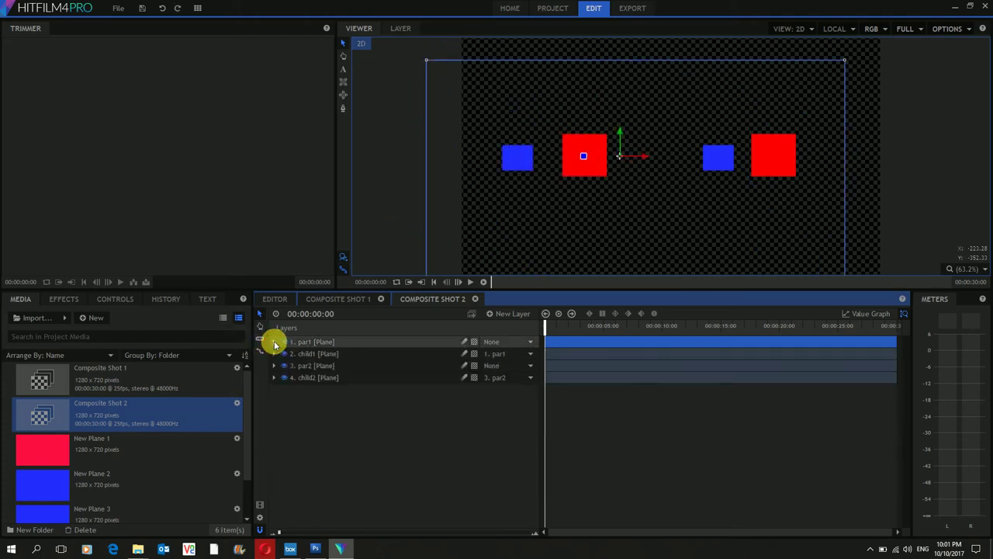
{"action": "left_click", "coordinate": [369, 444]}
Step: Test par2's rotation and undo it, and shift par2's horizontal position slightly to the right
{"action": "left_click", "coordinate": [295, 366]}
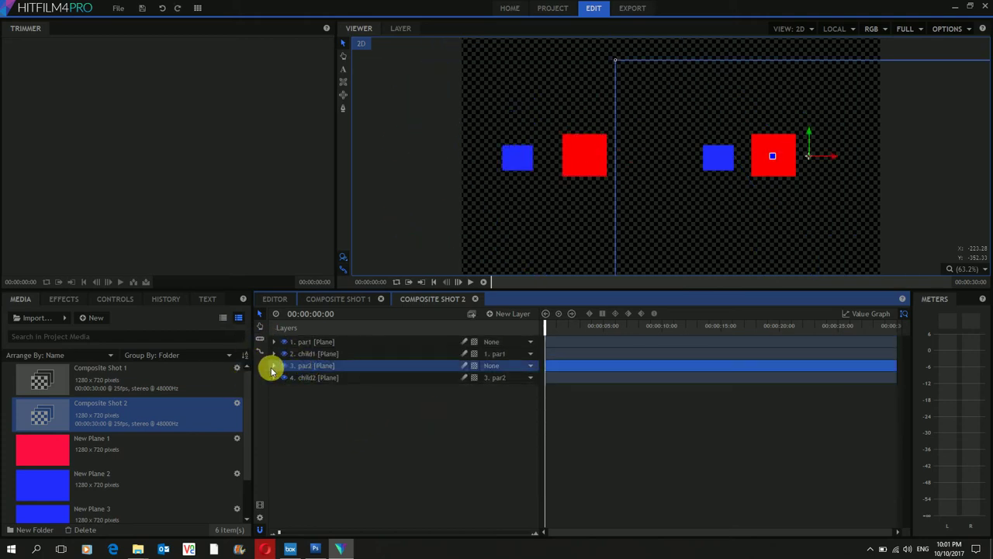
{"action": "left_click", "coordinate": [274, 366]}
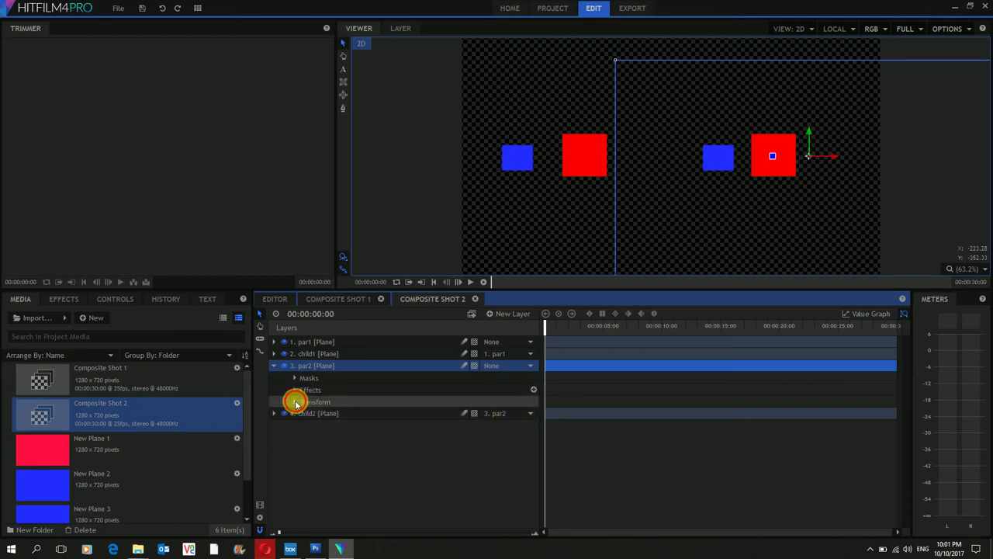
{"action": "left_click", "coordinate": [294, 402]}
{"action": "left_click_drag", "start_coordinate": [533, 464], "coordinate": [528, 462]}
{"action": "key", "text": "ctrl+z"}
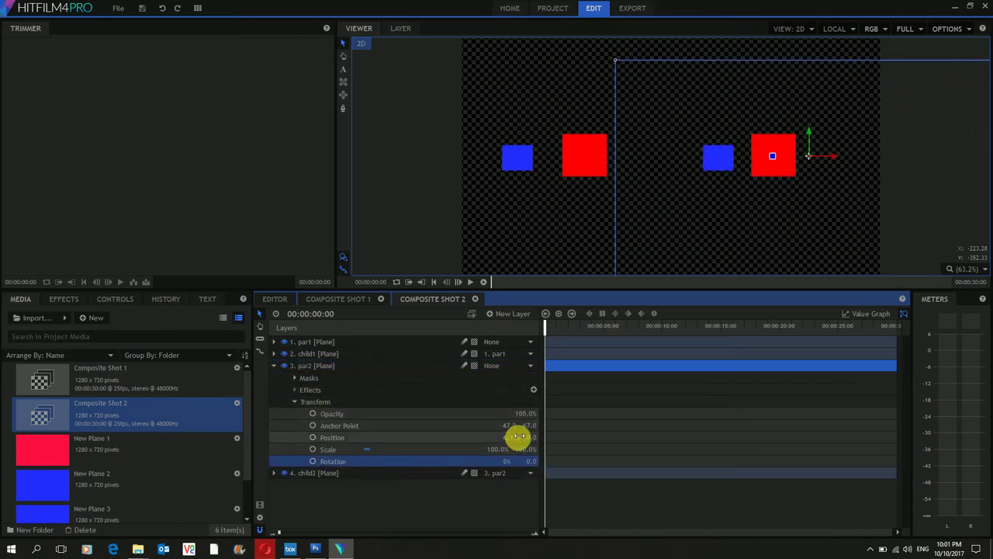
{"action": "left_click_drag", "start_coordinate": [512, 439], "coordinate": [504, 446]}
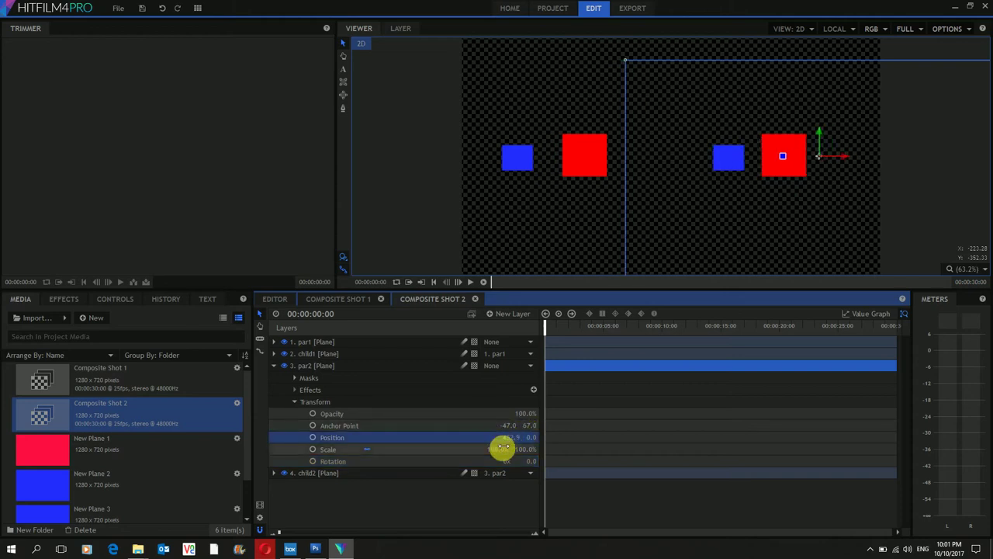
{"action": "left_click", "coordinate": [273, 366]}
Step: Add a new yellow 1280 x 720 plane layer to the composite shot
{"action": "right_click", "coordinate": [390, 425]}
{"action": "mouse_move", "coordinate": [417, 431]}
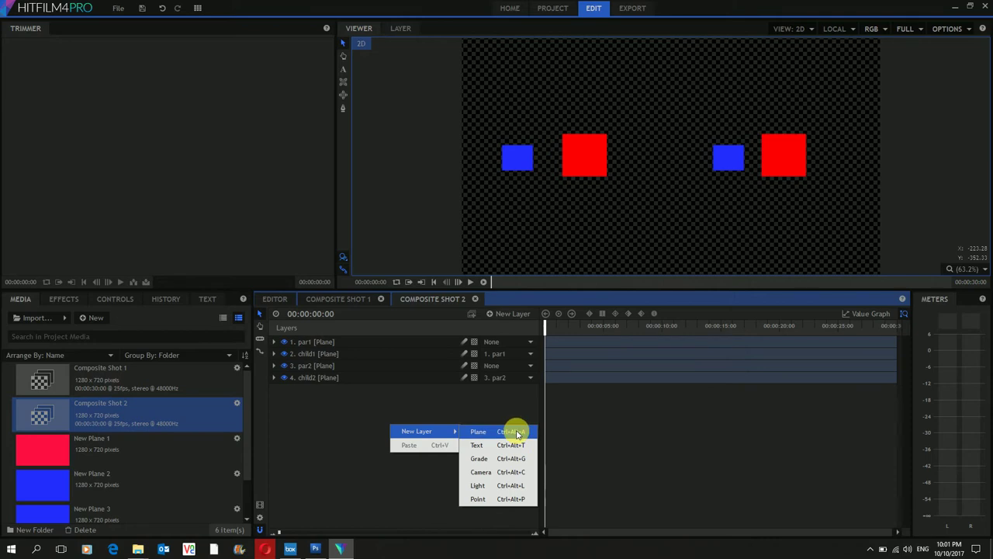
{"action": "left_click", "coordinate": [513, 432]}
{"action": "left_click", "coordinate": [487, 283]}
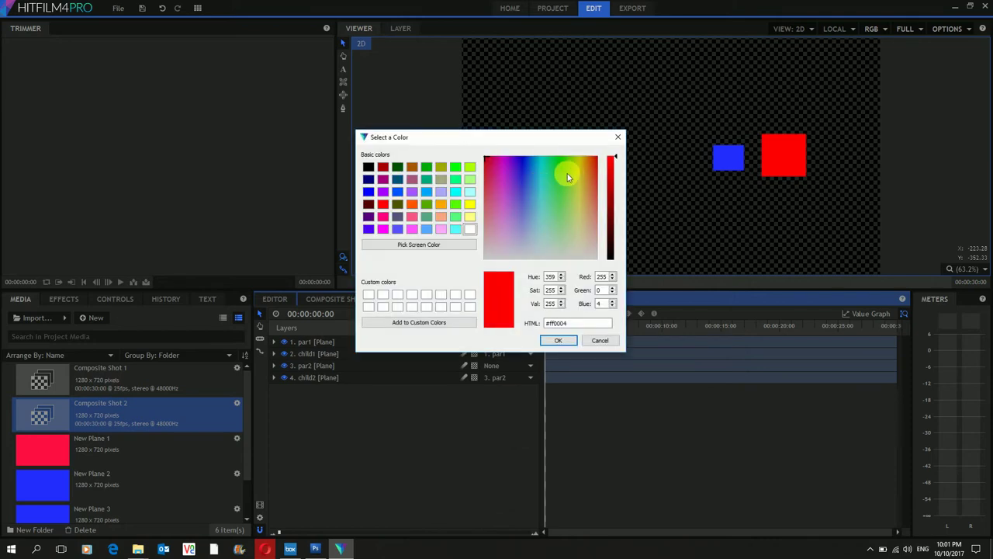
{"action": "left_click", "coordinate": [577, 176]}
{"action": "left_click", "coordinate": [557, 340]}
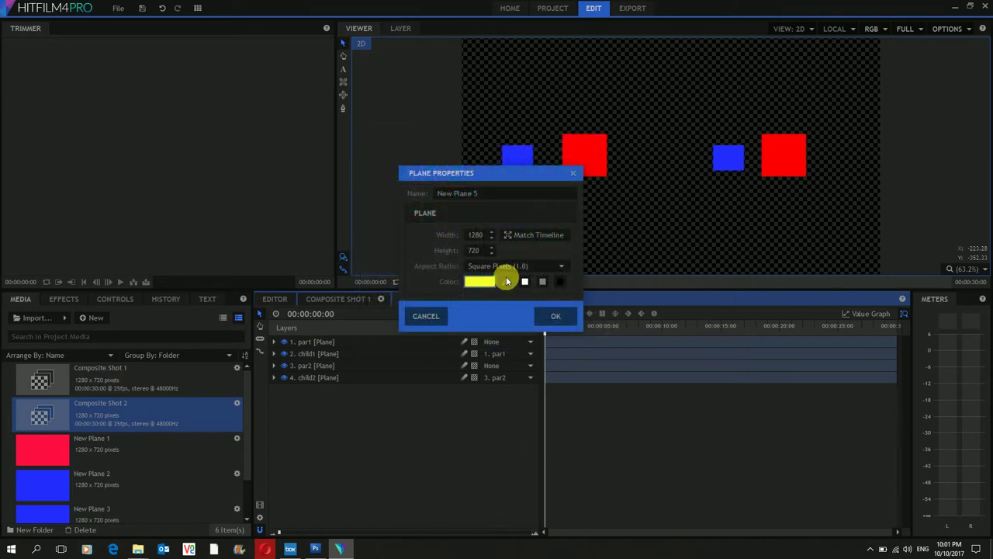
{"action": "left_click", "coordinate": [569, 316]}
Step: Mask the yellow plane with a small upright rectangle between the two red and blue pairs
{"action": "left_click", "coordinate": [343, 82]}
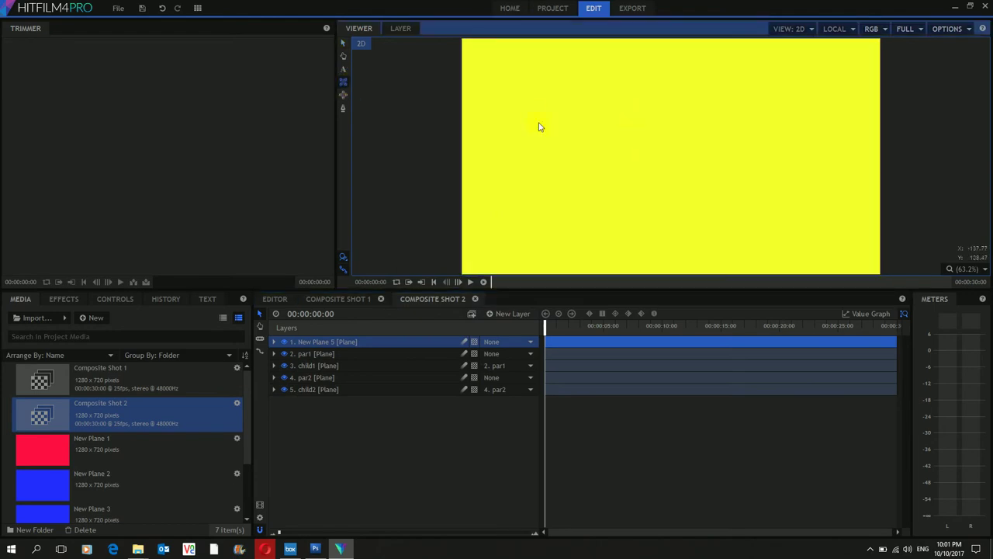
{"action": "left_click_drag", "start_coordinate": [641, 130], "coordinate": [687, 187]}
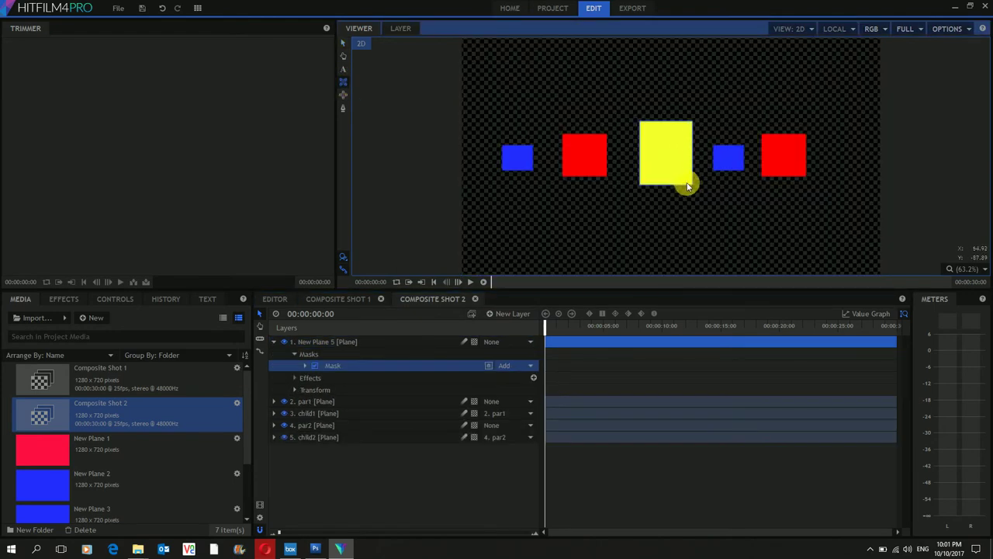
{"action": "left_click", "coordinate": [341, 54]}
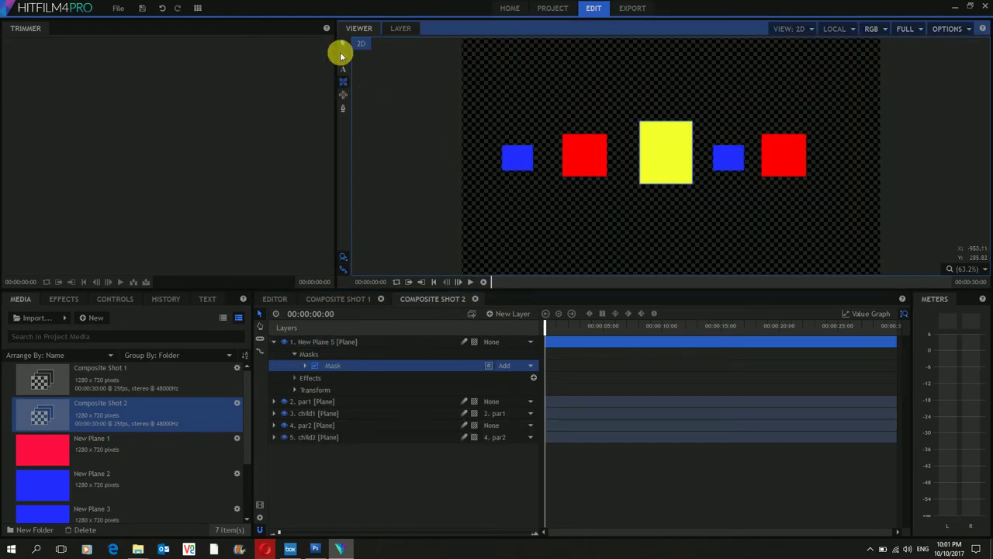
Step: Rename the yellow plane layer as very large par and collapse it
{"action": "double_click", "coordinate": [321, 342]}
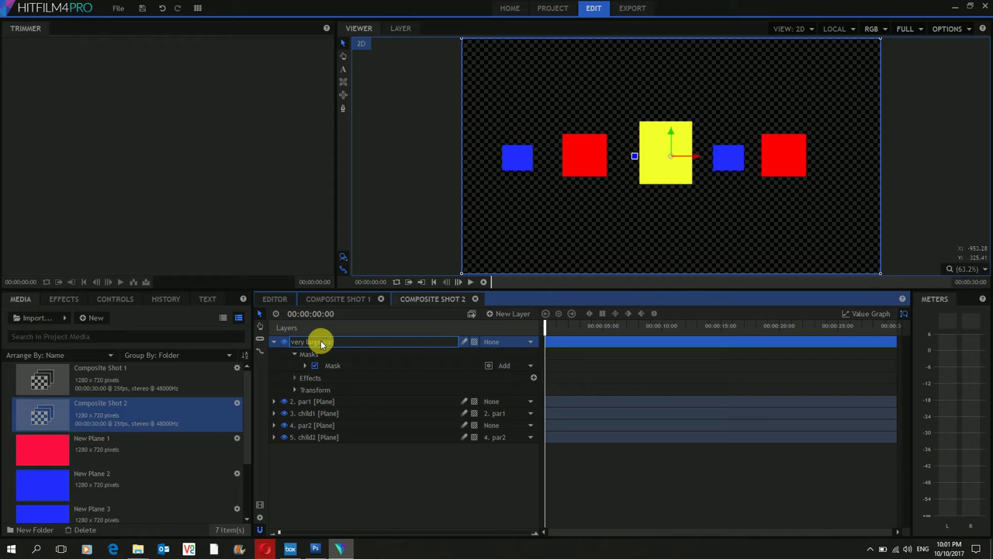
{"action": "key", "text": "Return"}
{"action": "left_click", "coordinate": [273, 344]}
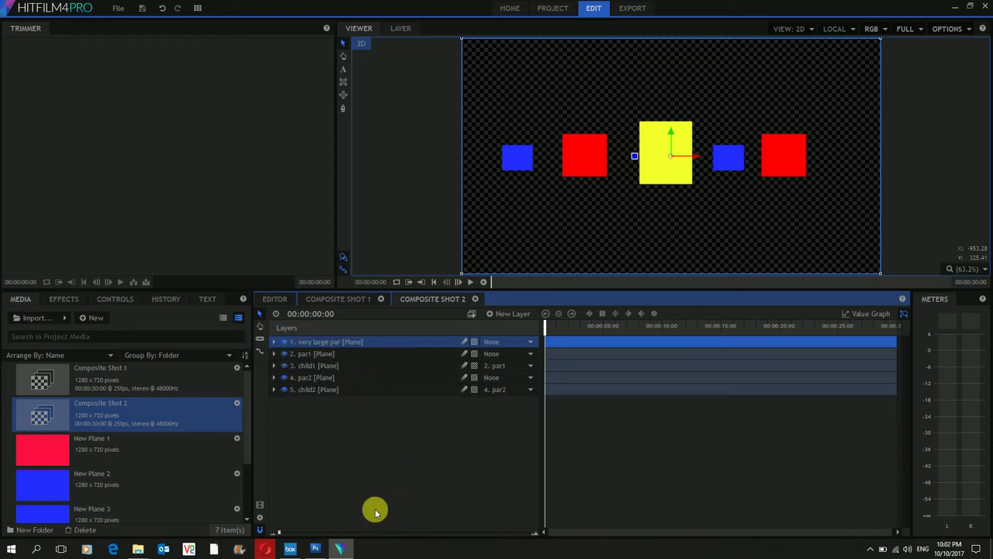
{"action": "left_click", "coordinate": [379, 473]}
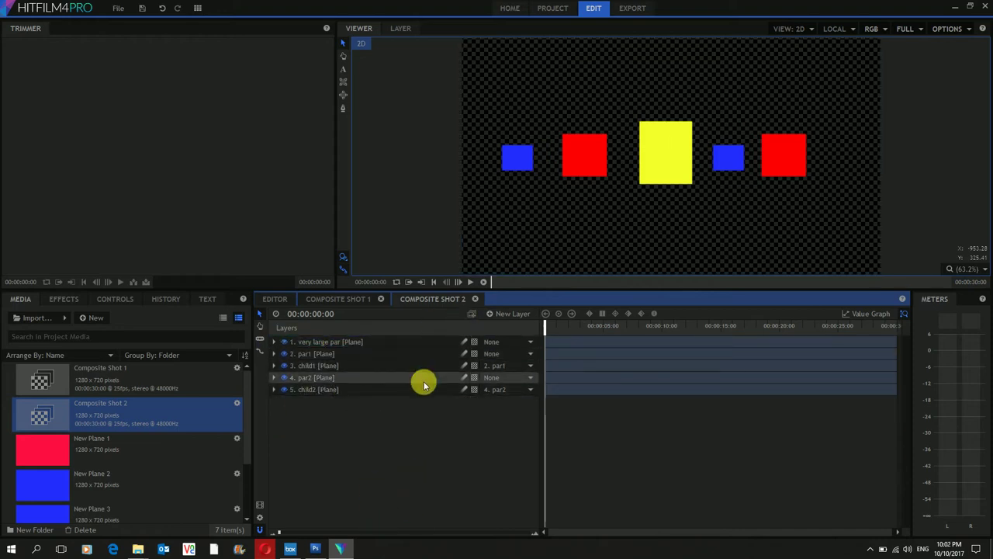
Step: Parent the par1 layer to very large par
{"action": "left_click", "coordinate": [324, 354]}
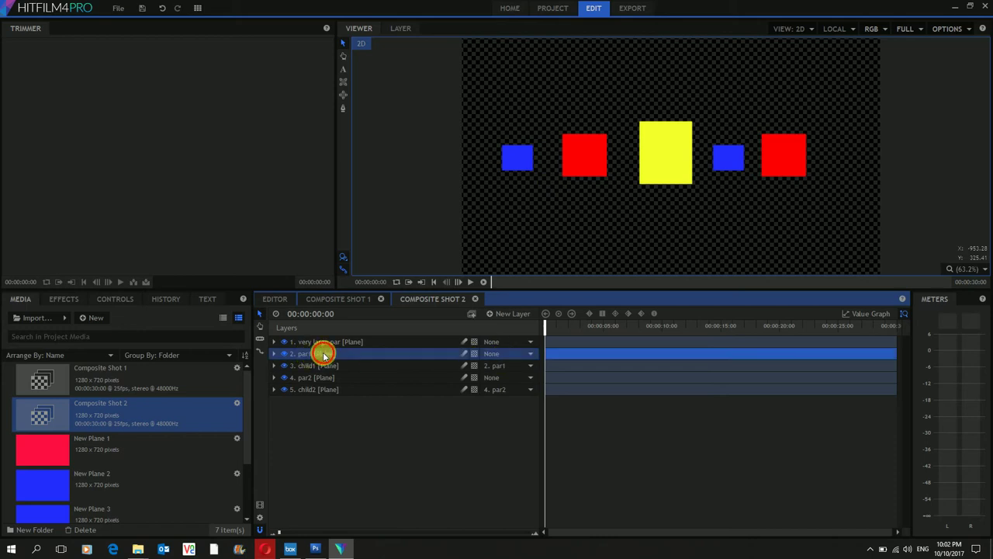
{"action": "left_click", "coordinate": [501, 354]}
{"action": "left_click", "coordinate": [531, 376]}
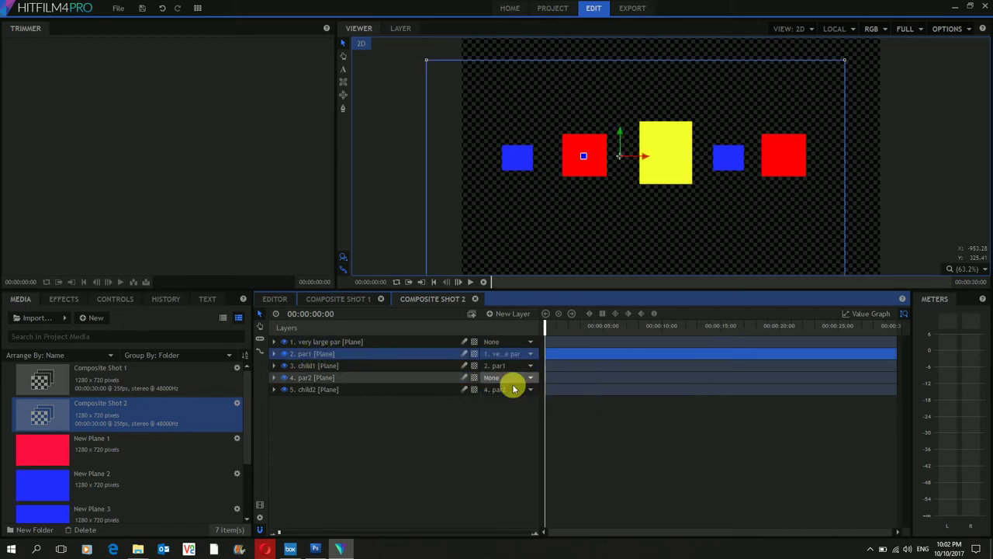
Step: Parent the par2 layer to very large par
{"action": "left_click", "coordinate": [334, 378]}
{"action": "left_click", "coordinate": [502, 378]}
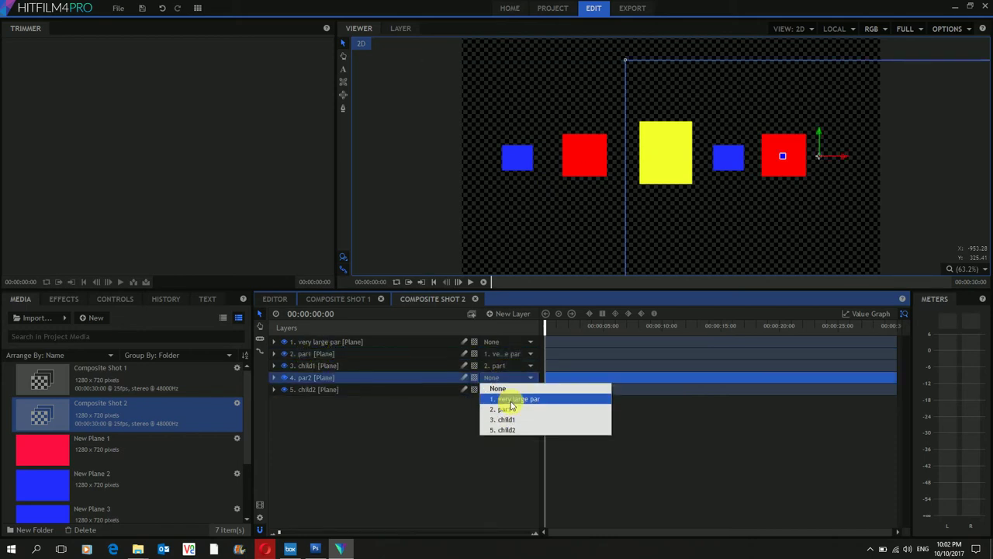
{"action": "left_click", "coordinate": [508, 401]}
Step: Try rotating the very large par layer by 11 degrees, undo the rotation, and collapse and deselect the layer
{"action": "left_click", "coordinate": [281, 342]}
{"action": "left_click", "coordinate": [273, 342]}
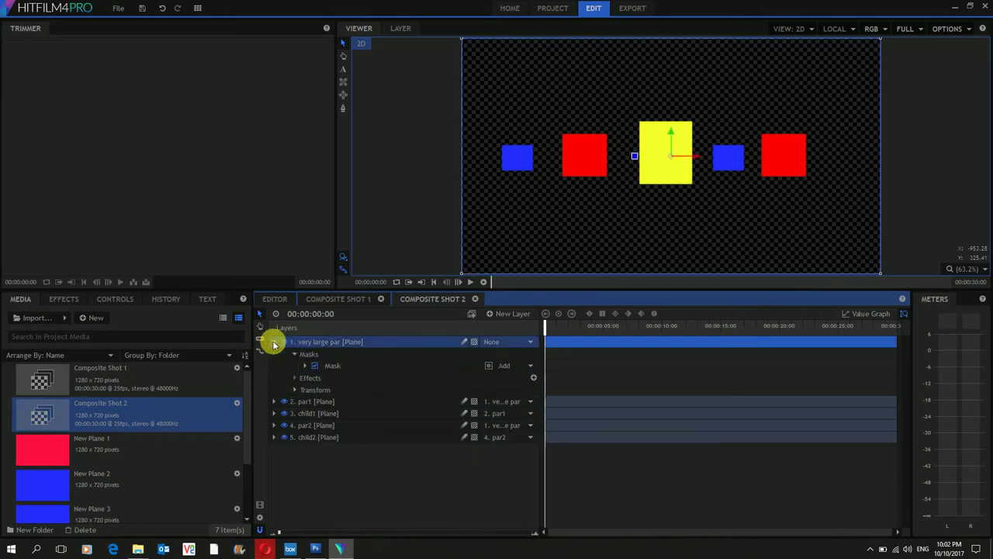
{"action": "left_click", "coordinate": [295, 391]}
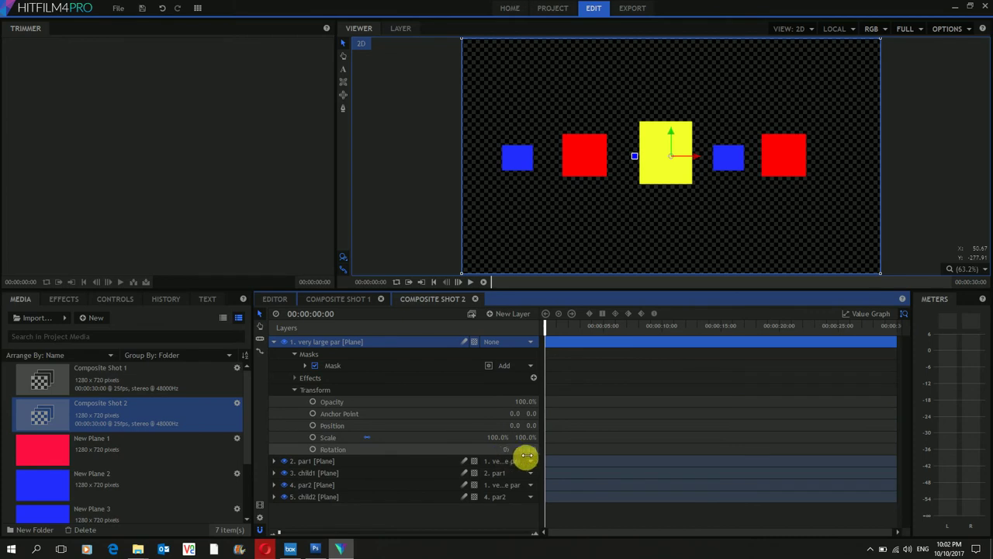
{"action": "left_click_drag", "start_coordinate": [534, 452], "coordinate": [528, 449]}
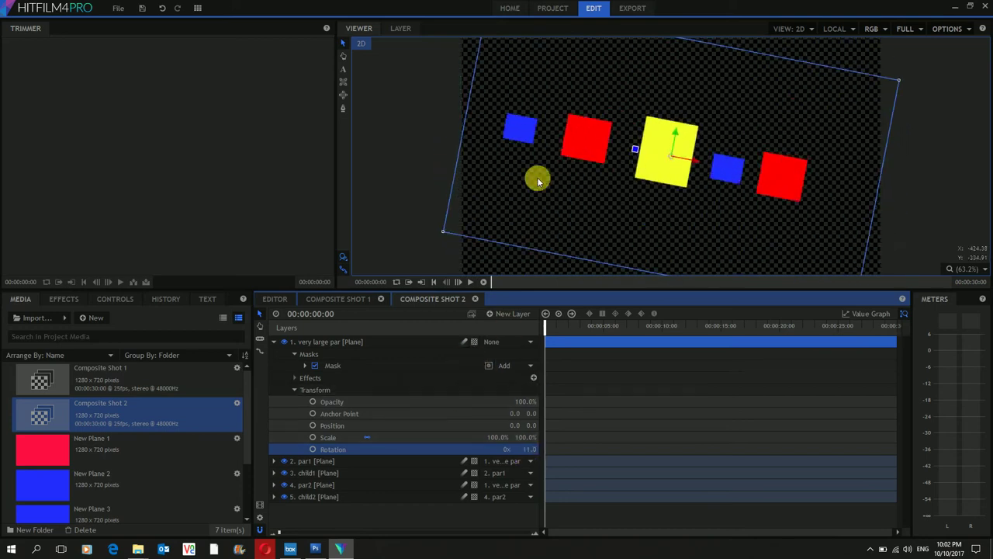
{"action": "key", "text": "ctrl+z"}
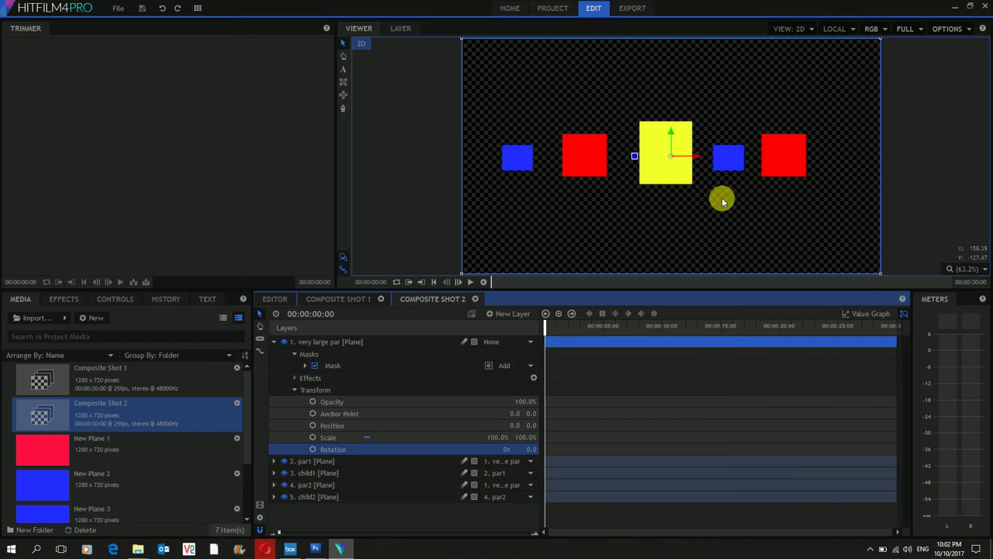
{"action": "left_click", "coordinate": [273, 342]}
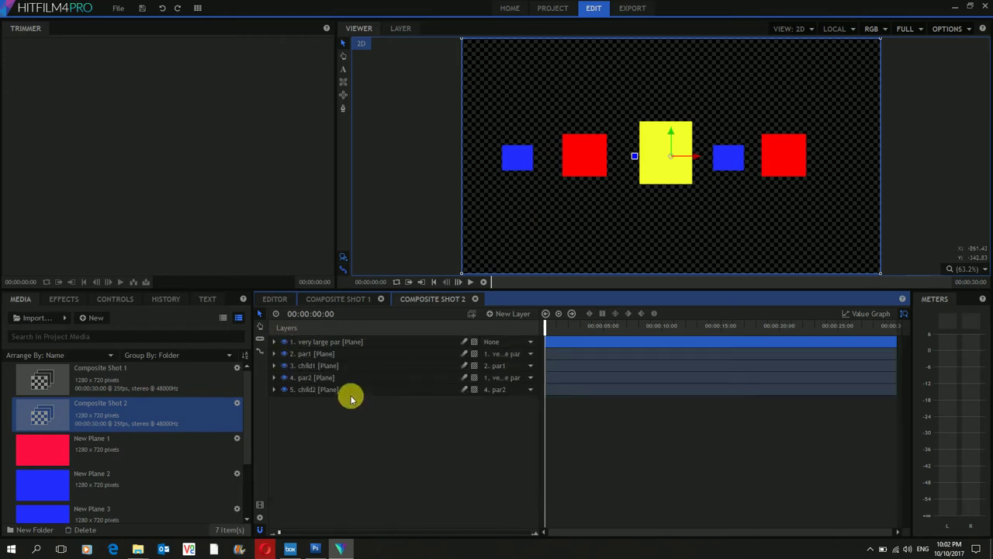
{"action": "left_click", "coordinate": [432, 418]}
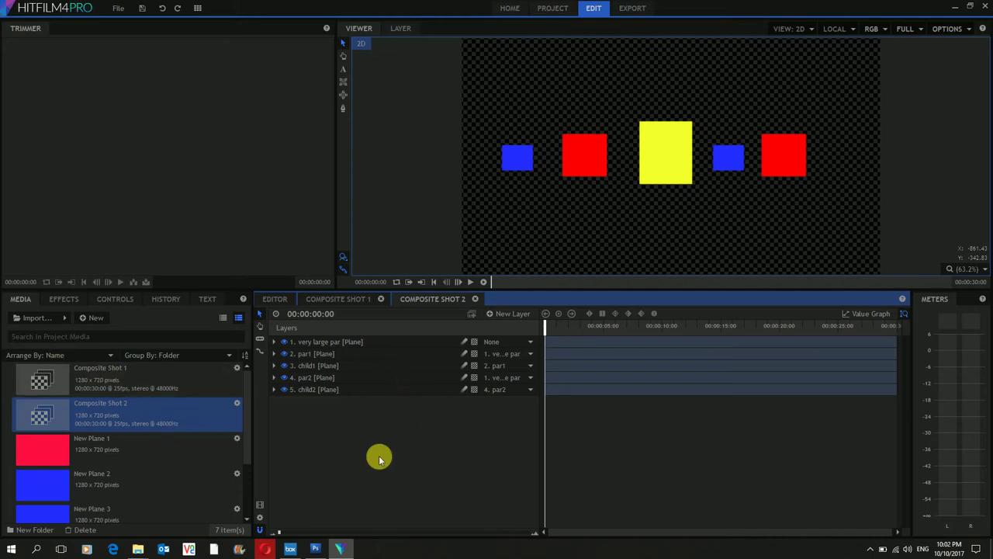
Step: Create a new 1280 x 720 composite shot at 25 fps with a duration of 00:00:30:00
{"action": "left_click", "coordinate": [94, 318]}
{"action": "left_click", "coordinate": [141, 334]}
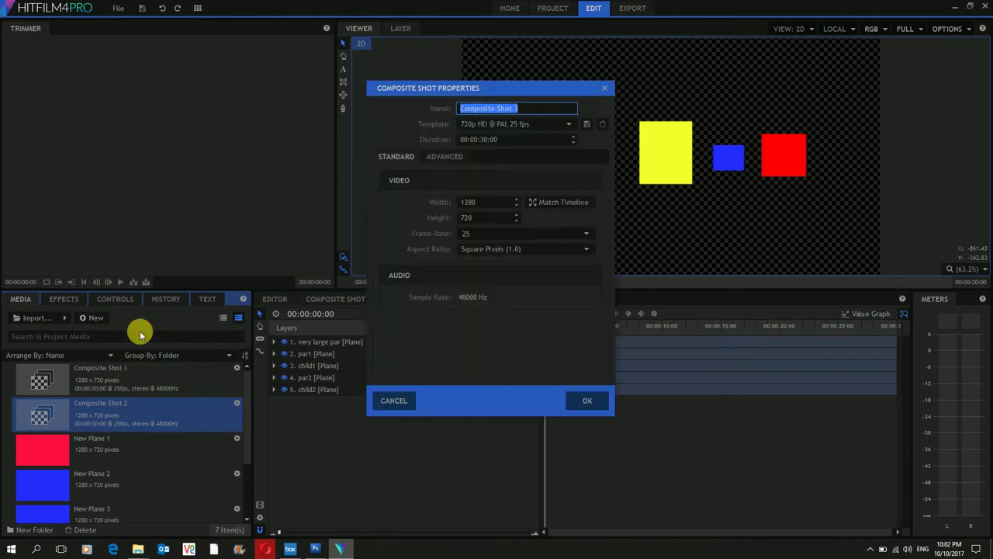
{"action": "key", "text": "Return"}
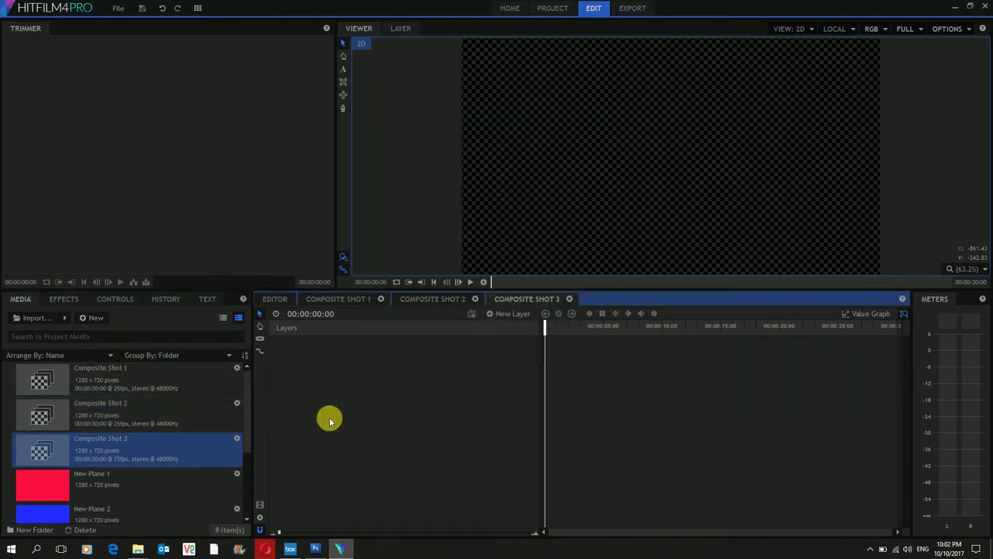
Step: Switch to File Explorer, open the hitfilm folder on drive D, and import VID_20170620_203650 into the HitFilm project media
{"action": "key", "text": "alt+Tab"}
{"action": "key", "text": "alt+Tab"}
{"action": "key", "text": "alt+Tab"}
{"action": "key", "text": "alt+Tab"}
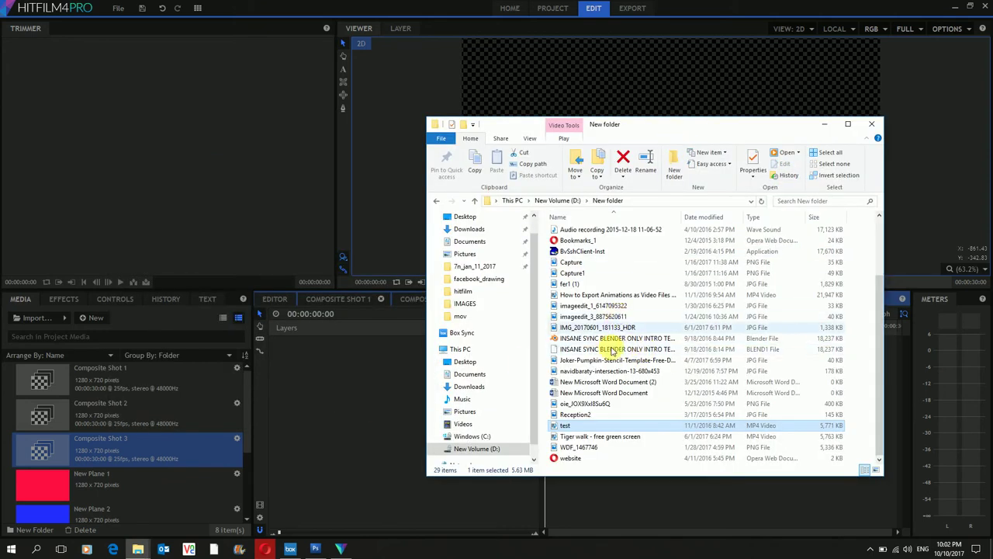
{"action": "scroll", "coordinate": [587, 401], "scroll_direction": "up", "scroll_amount": 3}
{"action": "left_click", "coordinate": [558, 202]}
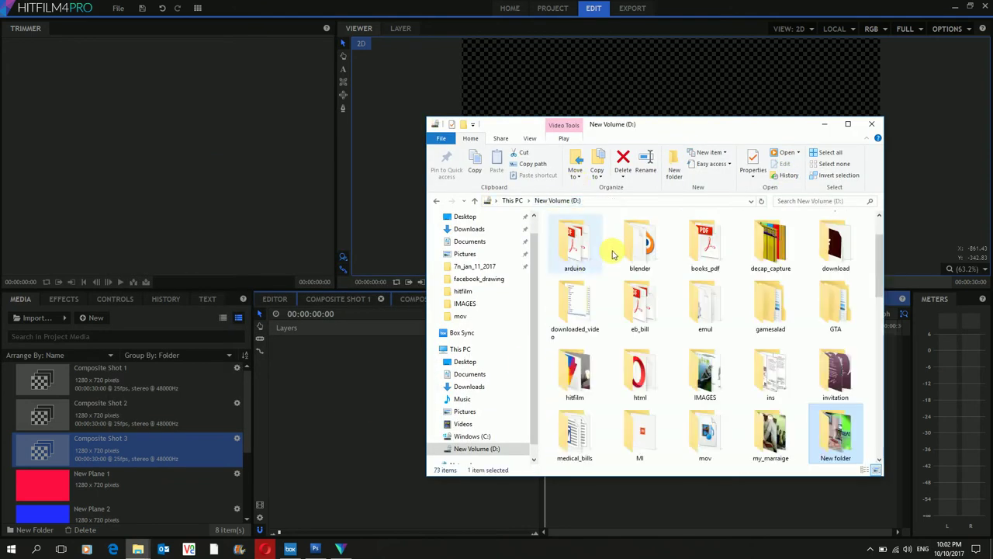
{"action": "key", "text": "h"}
{"action": "key", "text": "Return"}
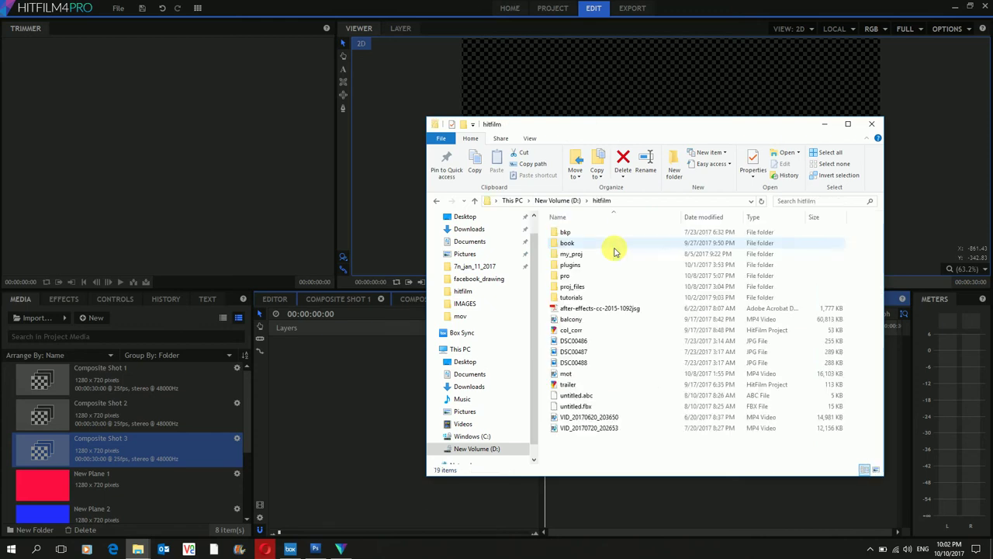
{"action": "left_click_drag", "start_coordinate": [589, 419], "coordinate": [145, 444]}
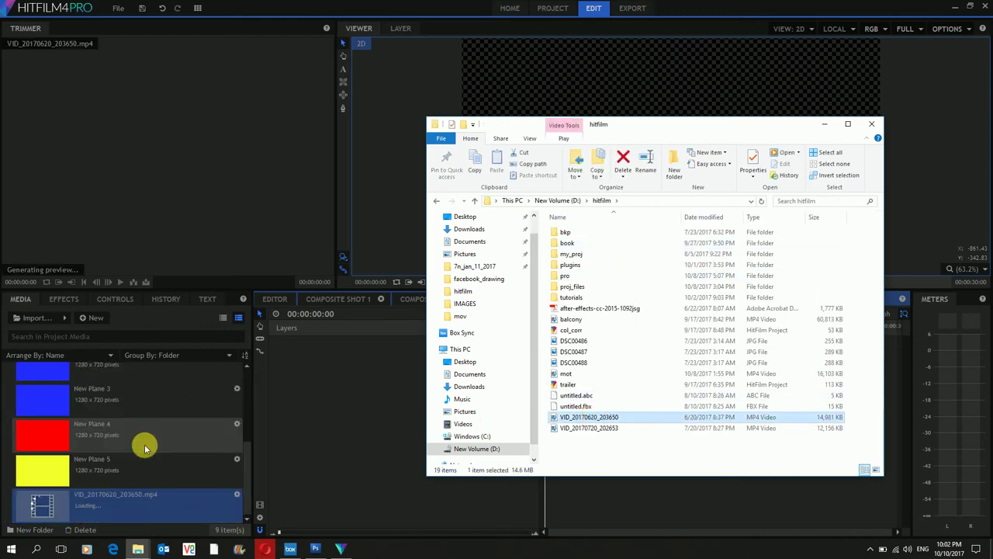
{"action": "left_click", "coordinate": [300, 483]}
Step: Place the imported video in the empty composite shot, trim its end to 00:00:07:07, and return the playhead to the start
{"action": "left_click_drag", "start_coordinate": [122, 512], "coordinate": [465, 357]}
{"action": "left_click_drag", "start_coordinate": [721, 343], "coordinate": [608, 351]}
{"action": "key", "text": "space"}
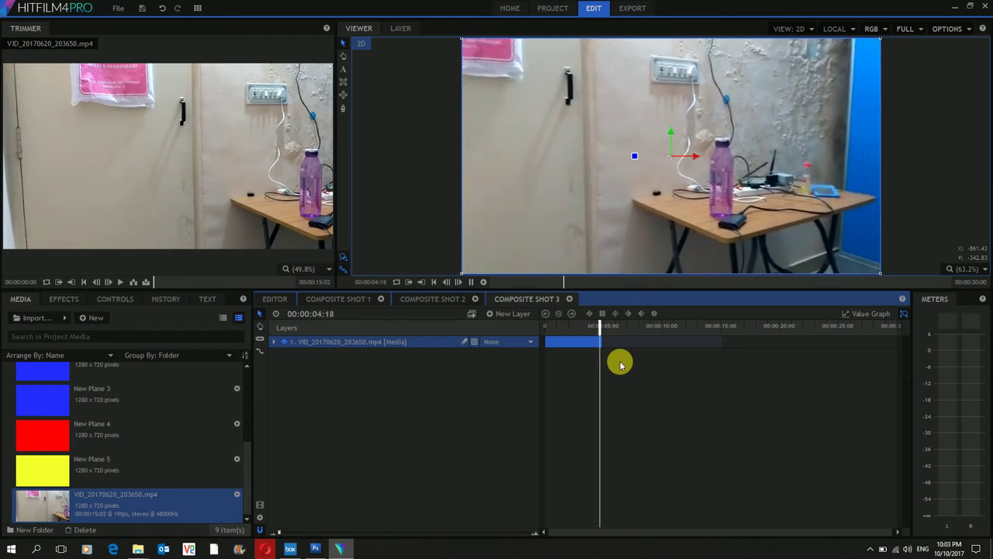
{"action": "key", "text": "space"}
{"action": "left_click_drag", "start_coordinate": [606, 345], "coordinate": [587, 329]}
{"action": "left_click_drag", "start_coordinate": [613, 344], "coordinate": [634, 328]}
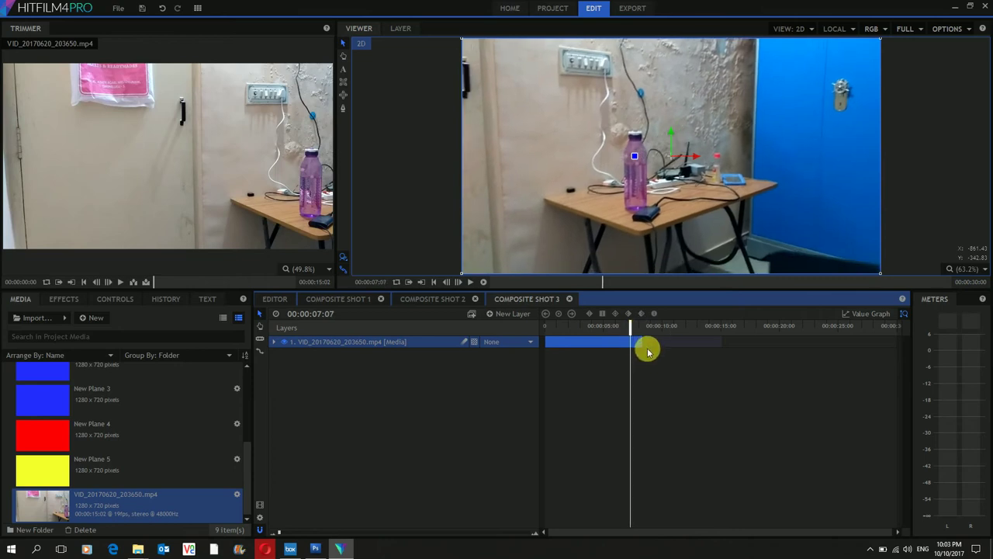
{"action": "left_click_drag", "start_coordinate": [647, 346], "coordinate": [523, 342]}
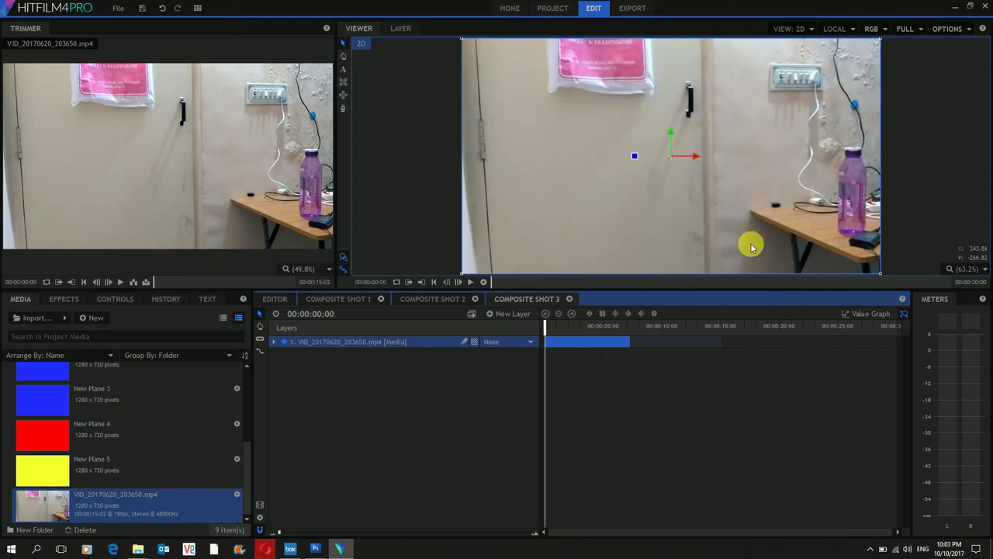
Step: Add a tracker to the video layer and place its tracking point on the lower end of the black door handle
{"action": "scroll", "coordinate": [728, 113], "scroll_direction": "up", "scroll_amount": 2}
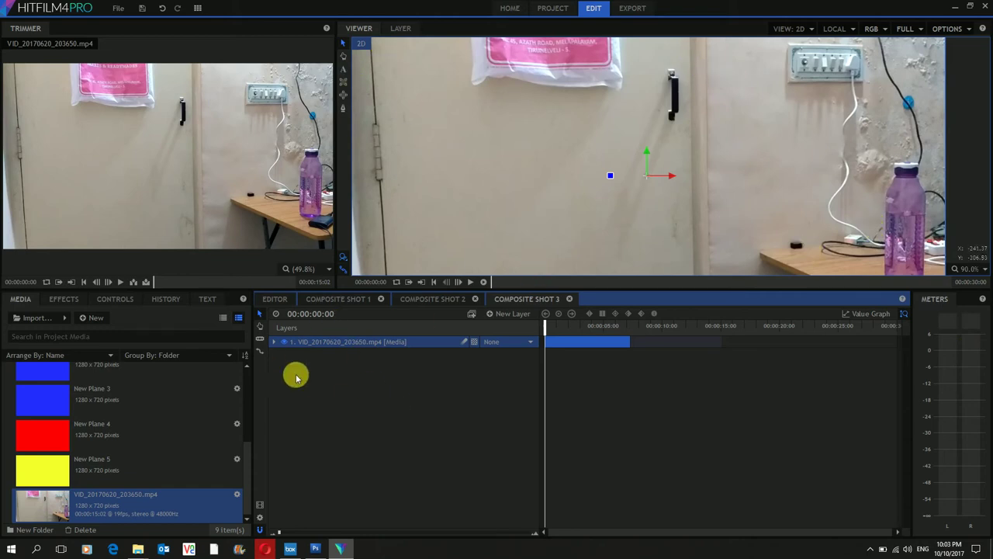
{"action": "left_click", "coordinate": [273, 341]}
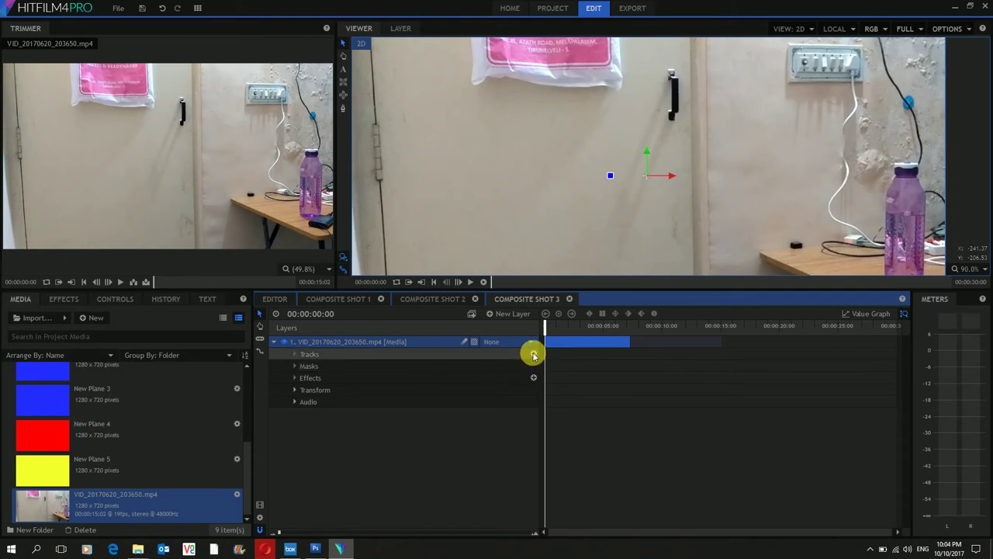
{"action": "left_click", "coordinate": [534, 355]}
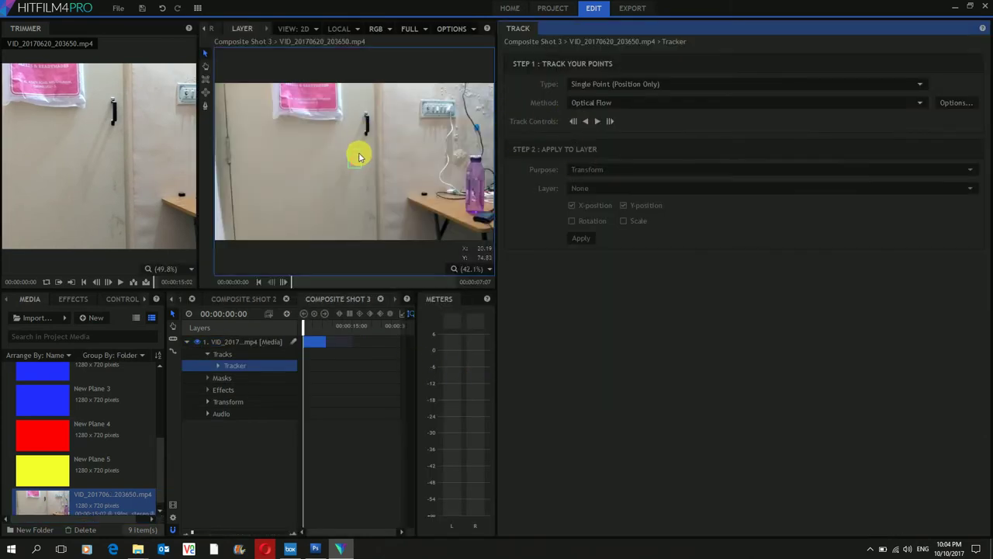
{"action": "left_click", "coordinate": [357, 160]}
{"action": "scroll", "coordinate": [361, 155], "scroll_direction": "up", "scroll_amount": 3}
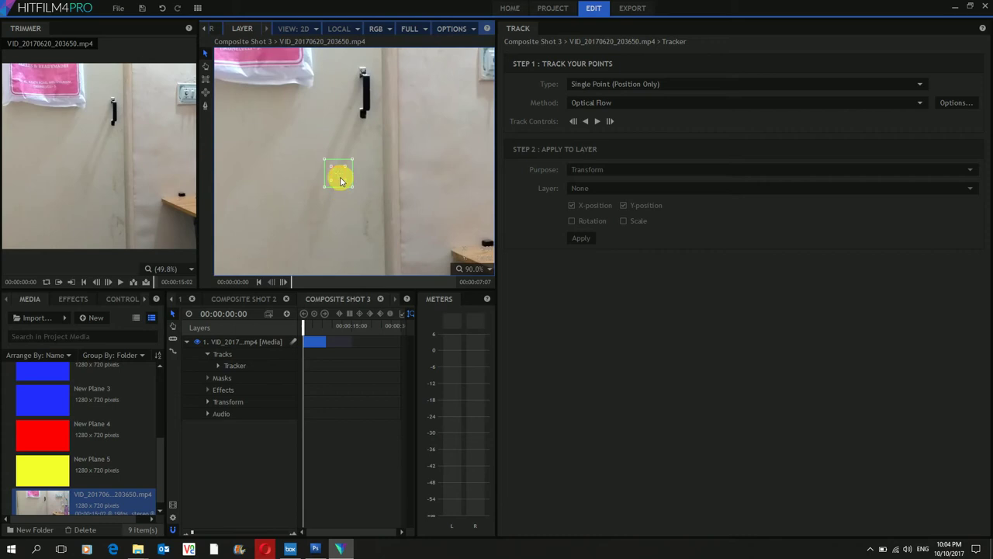
{"action": "left_click_drag", "start_coordinate": [340, 181], "coordinate": [366, 121]}
{"action": "scroll", "coordinate": [367, 121], "scroll_direction": "up", "scroll_amount": 3}
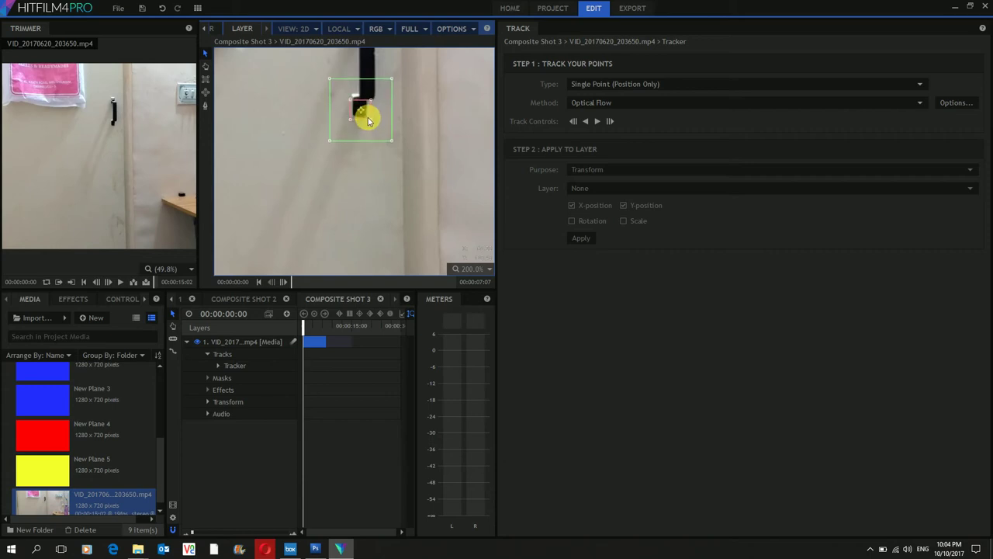
Step: Track the door handle point forward through the whole trimmed clip
{"action": "scroll", "coordinate": [376, 176], "scroll_direction": "down", "scroll_amount": 8}
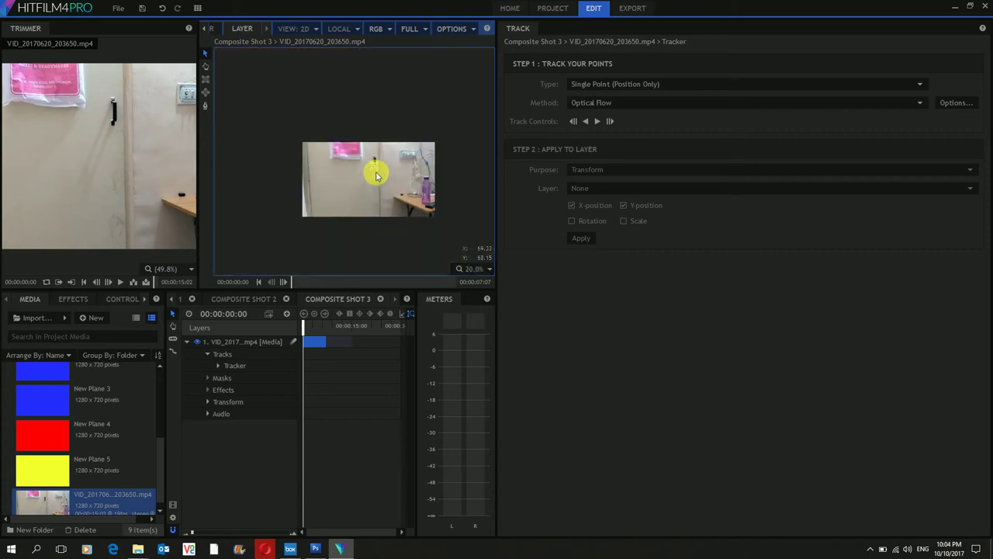
{"action": "scroll", "coordinate": [376, 176], "scroll_direction": "up", "scroll_amount": 2}
{"action": "left_click", "coordinate": [596, 121]}
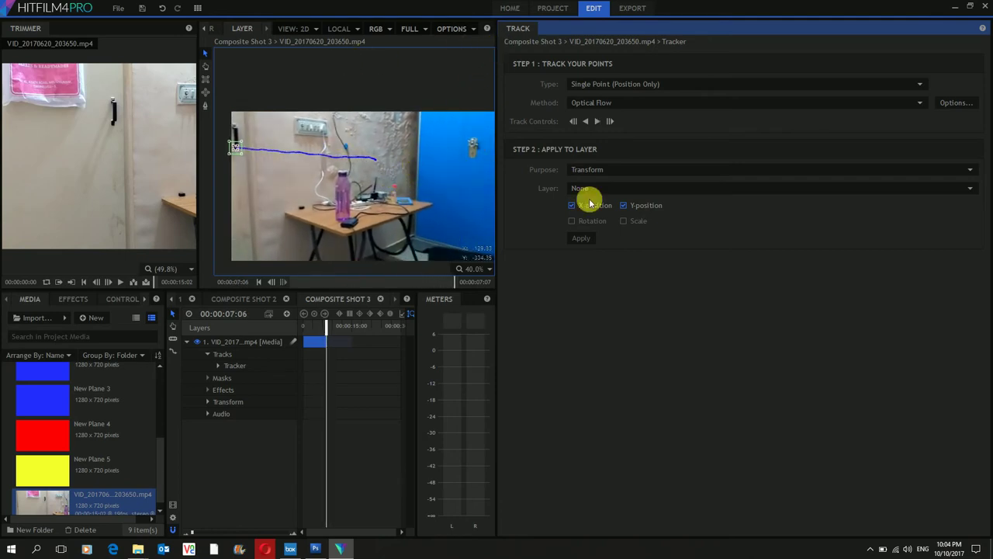
Step: Collapse the video layer and add a new point layer to the composite shot
{"action": "left_click", "coordinate": [187, 343]}
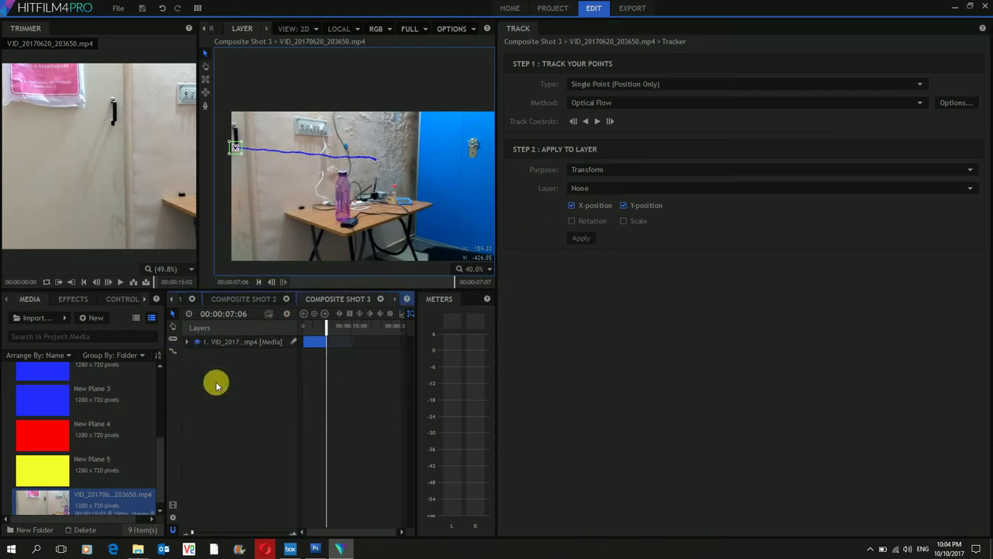
{"action": "right_click", "coordinate": [217, 383]}
{"action": "mouse_move", "coordinate": [239, 390]}
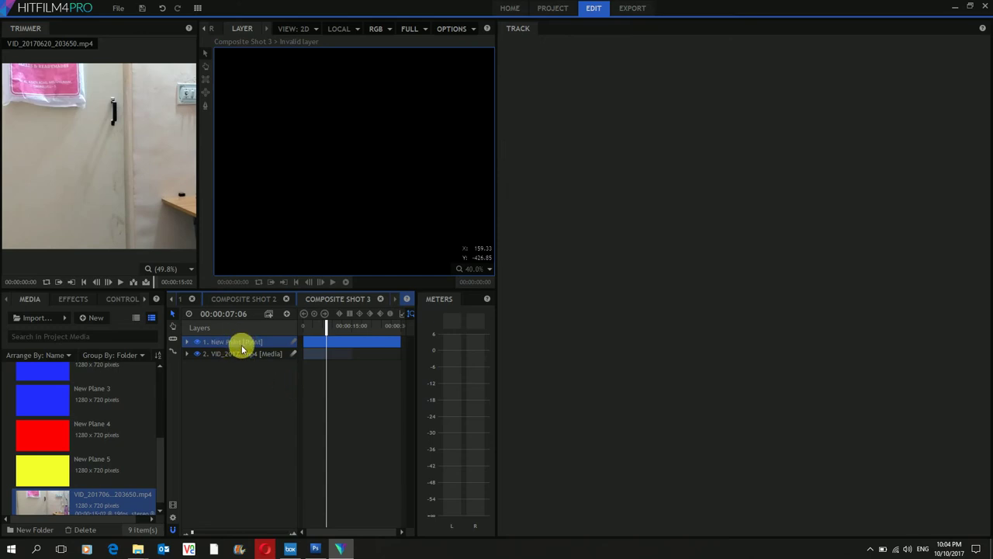
Step: Reselect the video's tracker and choose the New Point layer as the target for its transform data
{"action": "left_click", "coordinate": [237, 354]}
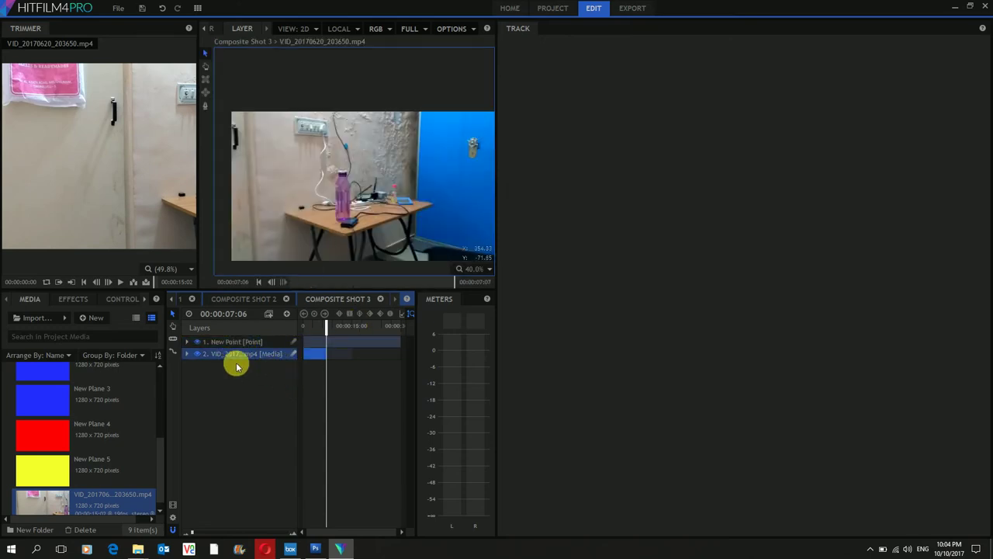
{"action": "left_click", "coordinate": [186, 353]}
{"action": "left_click", "coordinate": [233, 377]}
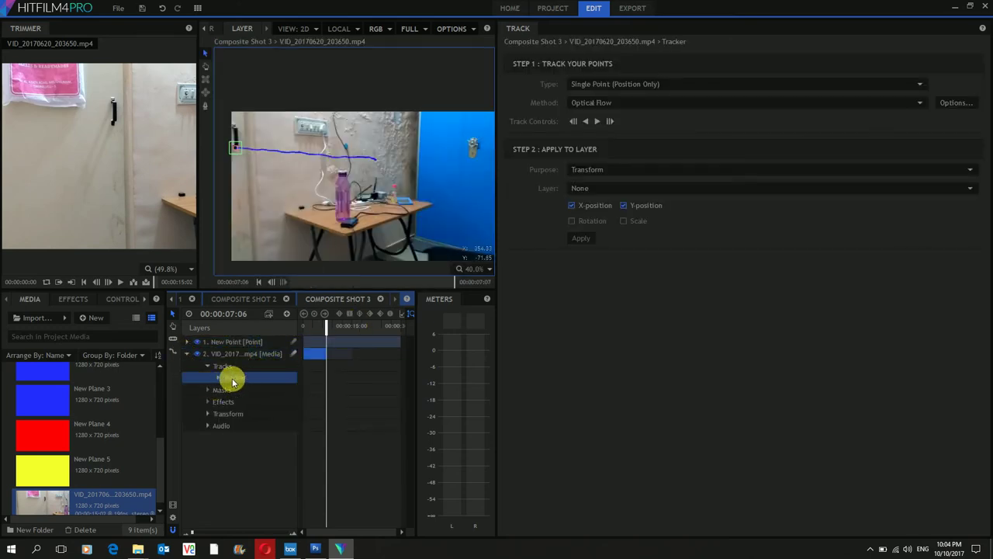
{"action": "left_click", "coordinate": [585, 189]}
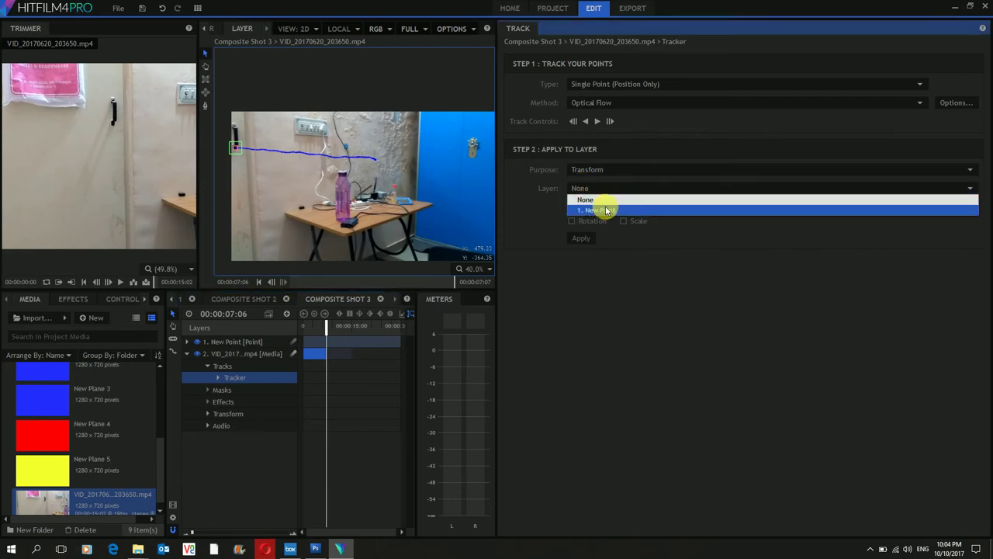
{"action": "left_click", "coordinate": [606, 211]}
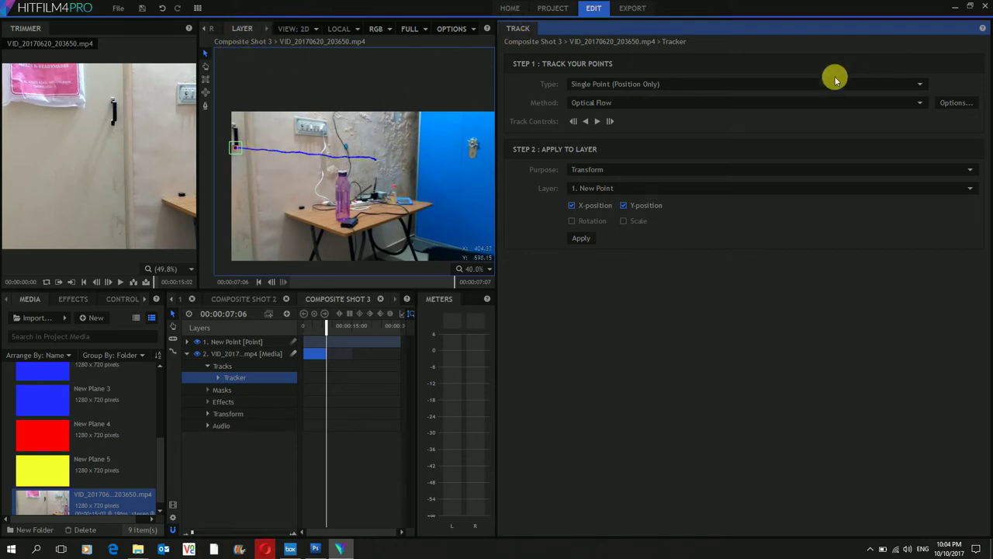
Step: Narrow the tracking settings area to enlarge the viewer, and show the full composite frame instead of the single layer
{"action": "left_click_drag", "start_coordinate": [502, 65], "coordinate": [761, 91]}
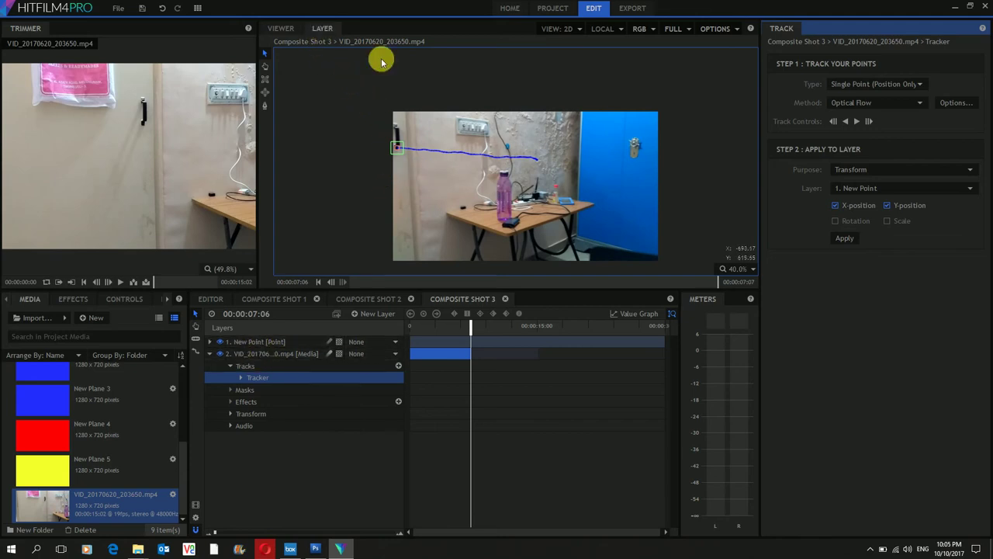
{"action": "left_click", "coordinate": [289, 29]}
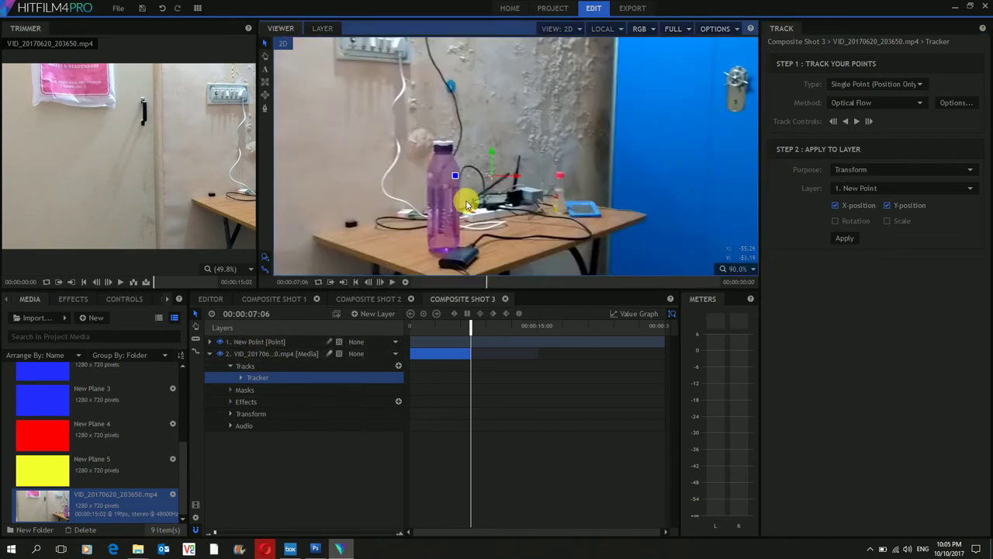
{"action": "left_click", "coordinate": [470, 205]}
{"action": "scroll", "coordinate": [477, 204], "scroll_direction": "down", "scroll_amount": 4}
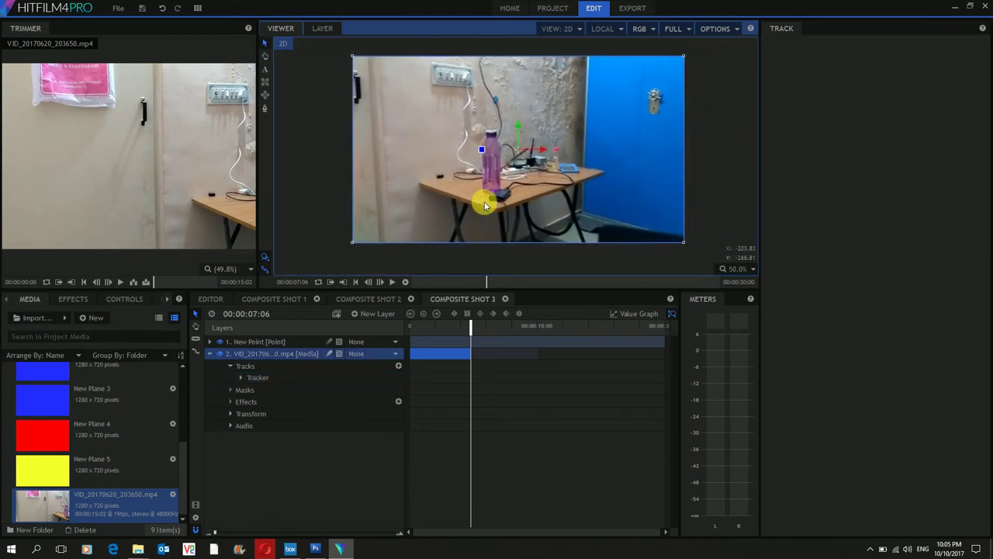
Step: Search the effects for fire and add the Bonfire effect as a new layer above the video layer
{"action": "left_click", "coordinate": [209, 353]}
{"action": "left_click", "coordinate": [76, 299]}
{"action": "left_click", "coordinate": [82, 319]}
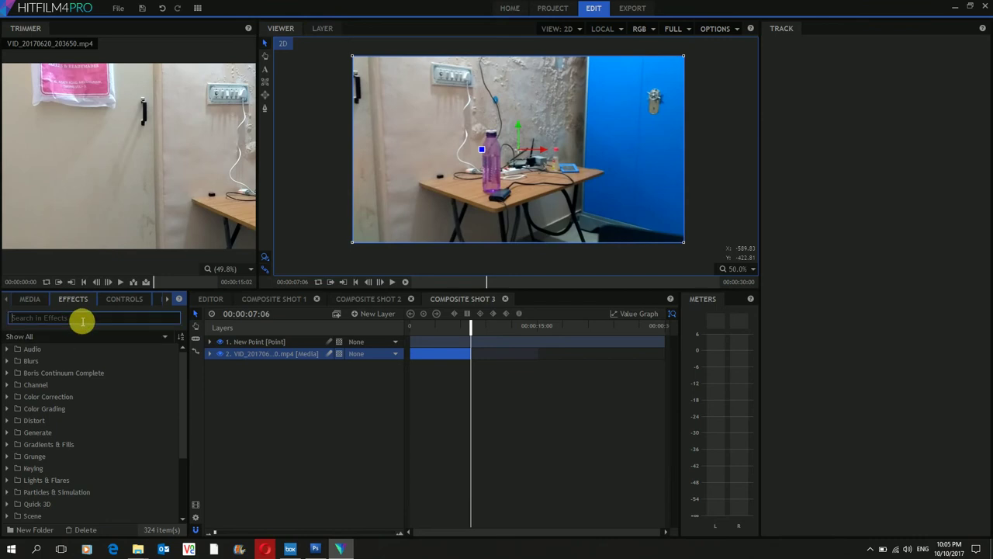
{"action": "type", "text": "fire"}
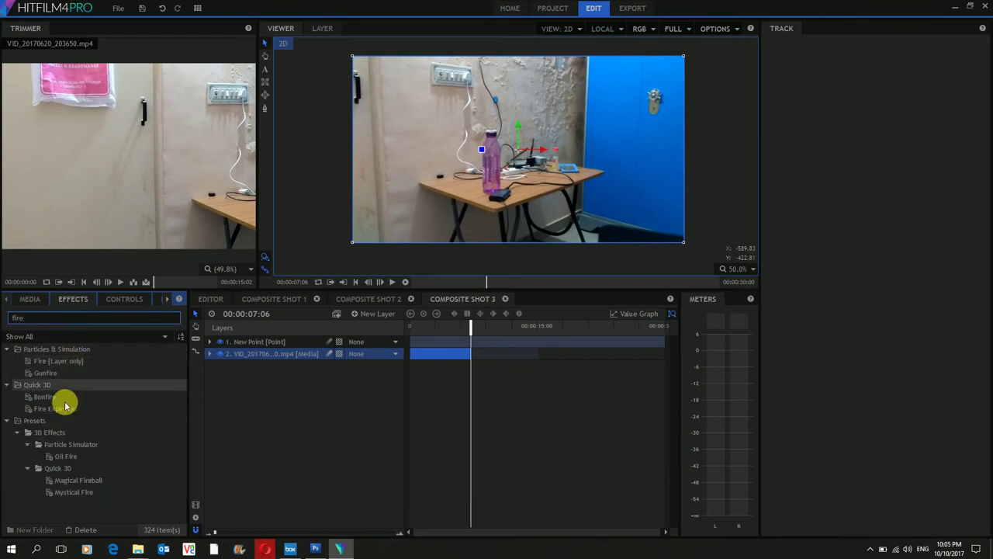
{"action": "left_click_drag", "start_coordinate": [44, 397], "coordinate": [302, 407]}
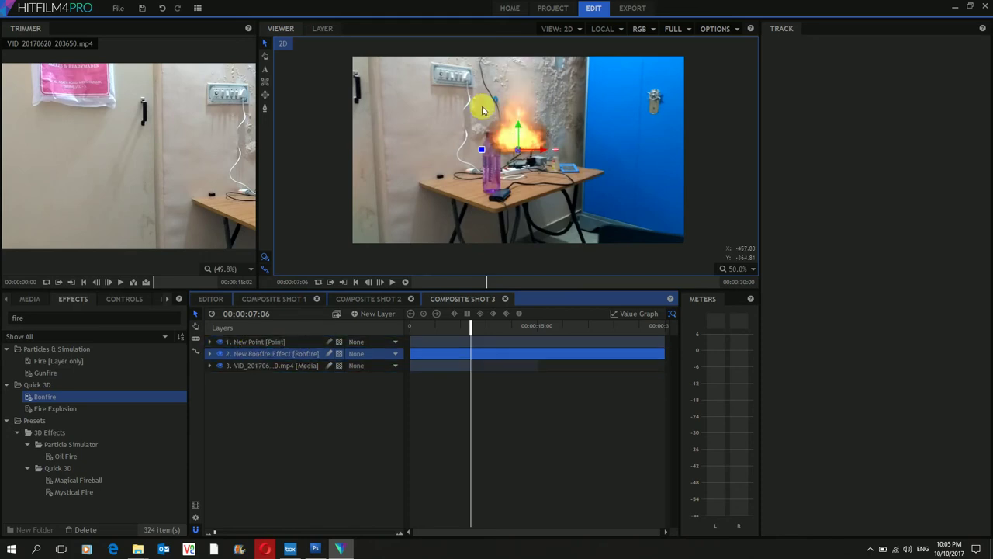
Step: Expand the bonfire layer's properties, show its controls and widen the controls area
{"action": "scroll", "coordinate": [506, 184], "scroll_direction": "up", "scroll_amount": 2}
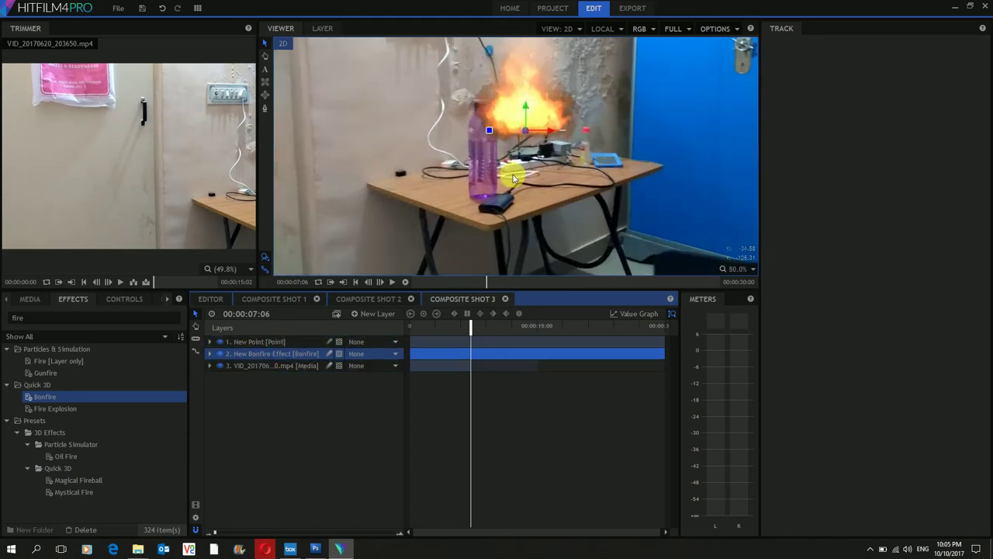
{"action": "left_click", "coordinate": [208, 354]}
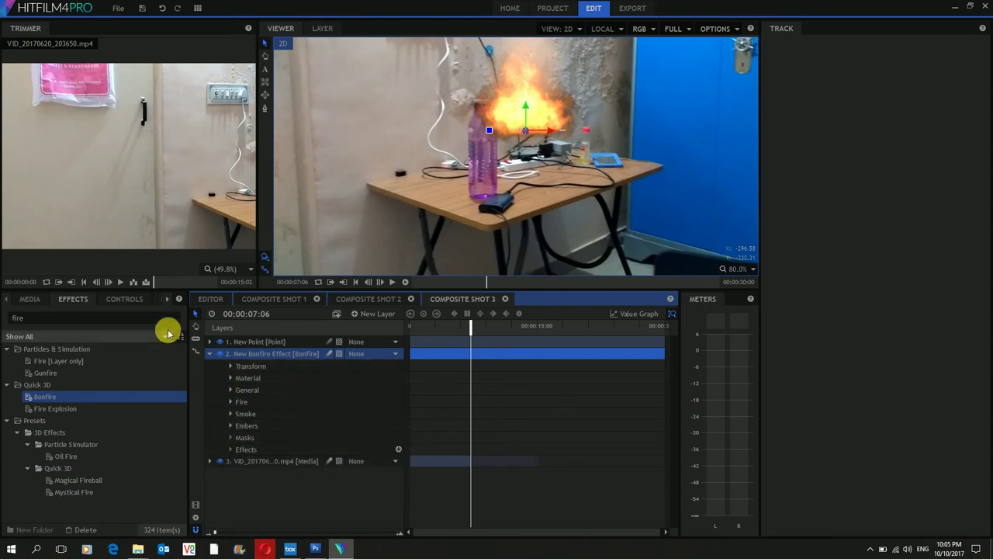
{"action": "left_click", "coordinate": [129, 302]}
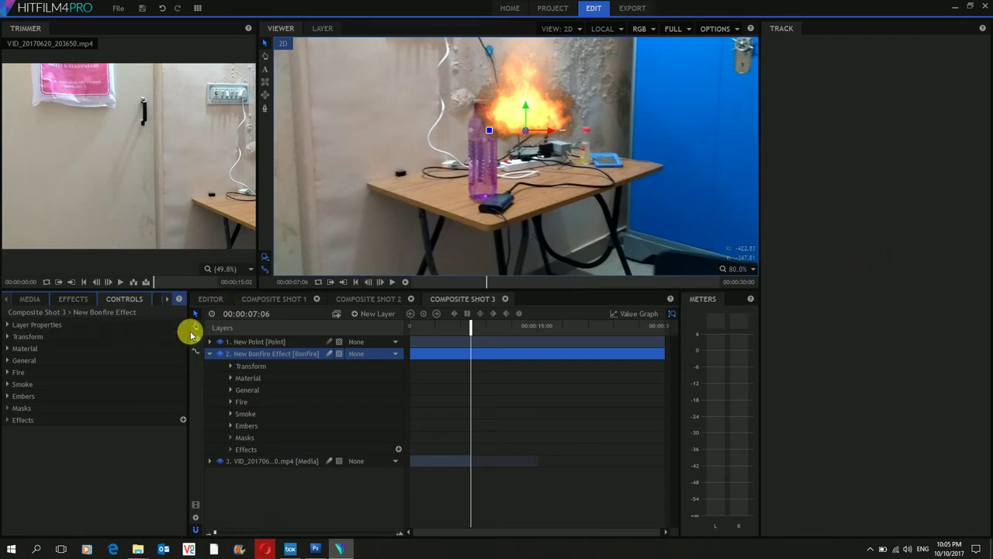
{"action": "left_click_drag", "start_coordinate": [194, 335], "coordinate": [227, 338]}
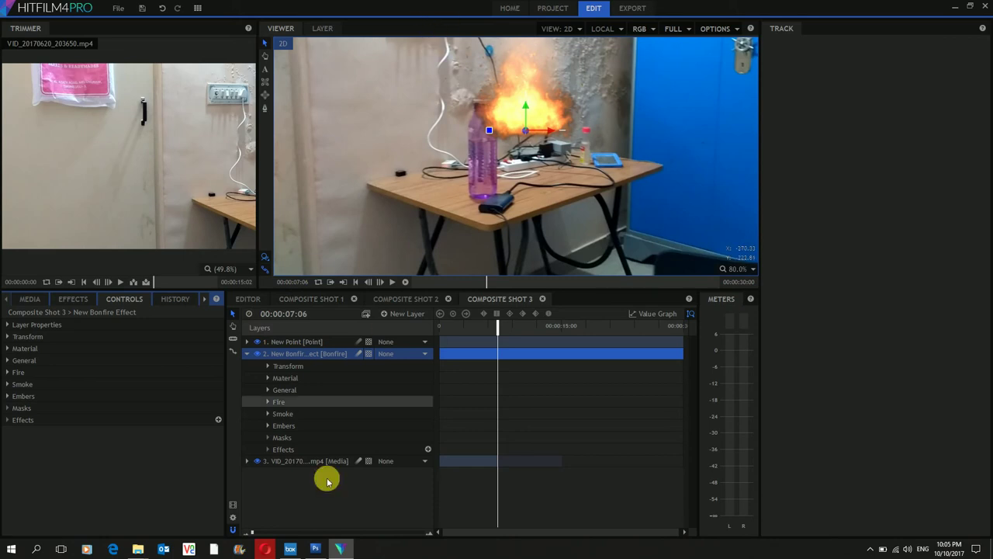
Step: Move the bonfire above the purple bottle's cap at 00:00:07:06, with position Y 64 and Z -12
{"action": "left_click", "coordinate": [11, 336]}
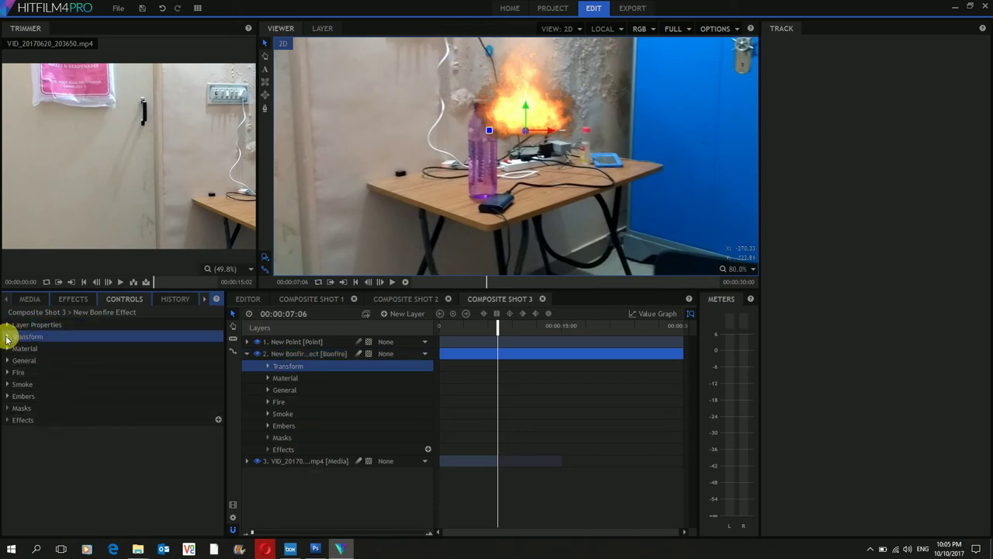
{"action": "left_click", "coordinate": [8, 336]}
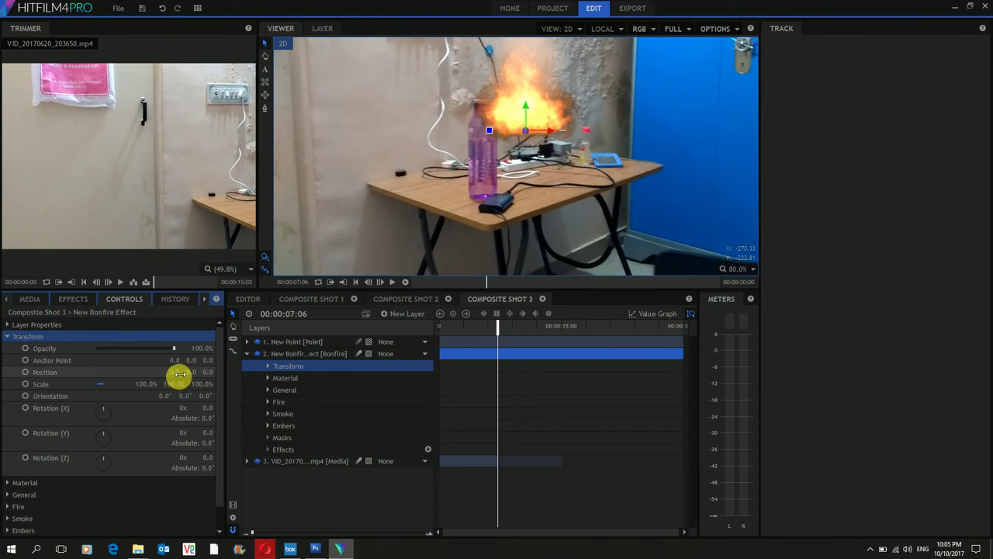
{"action": "left_click_drag", "start_coordinate": [176, 373], "coordinate": [242, 375]}
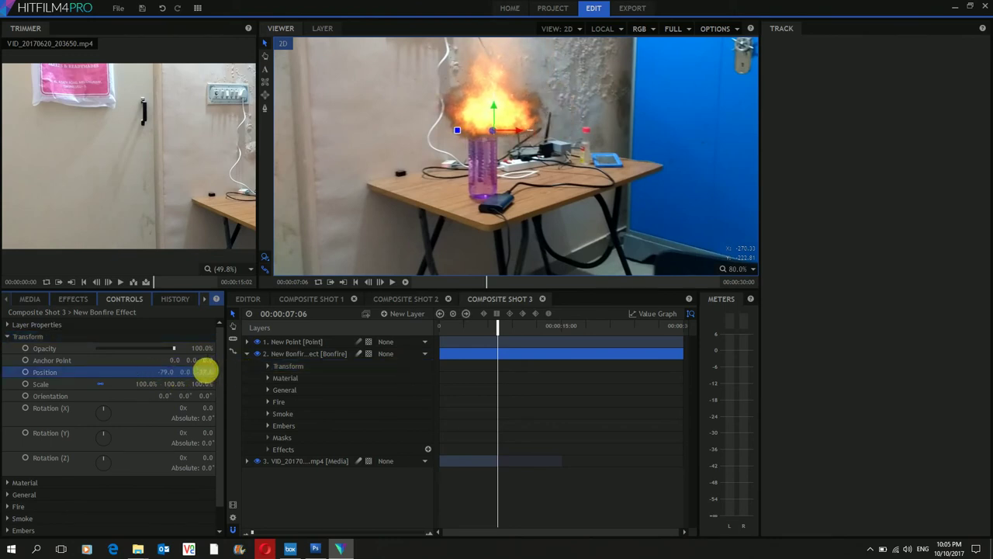
{"action": "left_click_drag", "start_coordinate": [190, 372], "coordinate": [165, 372]}
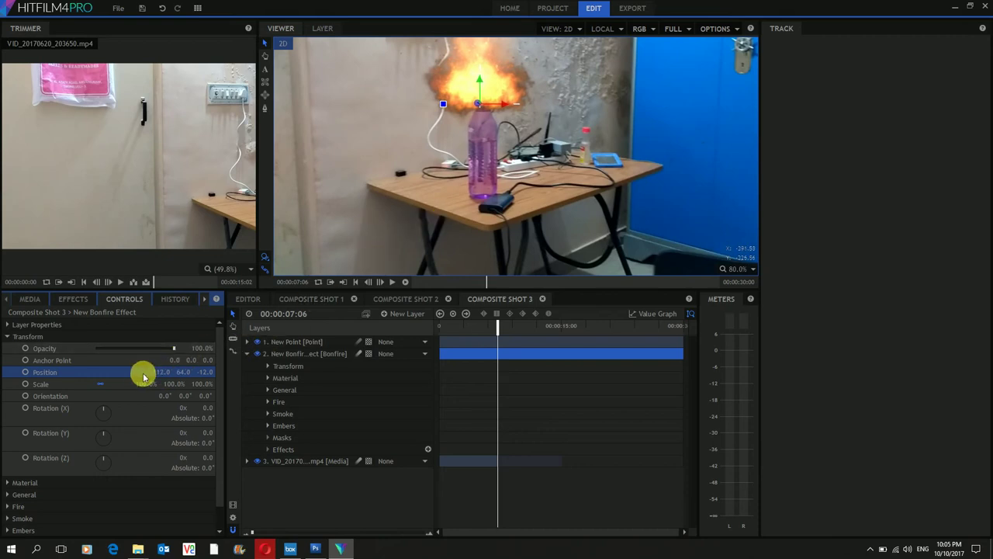
{"action": "left_click", "coordinate": [9, 338]}
Step: Play the composite from the first frame to check the bonfire against the moving bottle, and return to the start
{"action": "scroll", "coordinate": [435, 190], "scroll_direction": "down", "scroll_amount": 3}
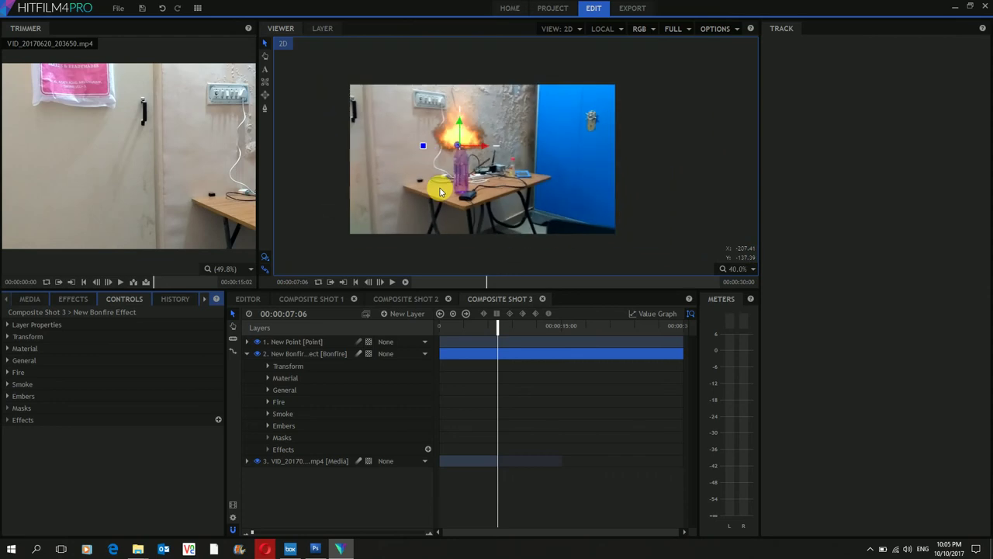
{"action": "scroll", "coordinate": [440, 192], "scroll_direction": "up", "scroll_amount": 1}
{"action": "left_click_drag", "start_coordinate": [504, 329], "coordinate": [436, 350]}
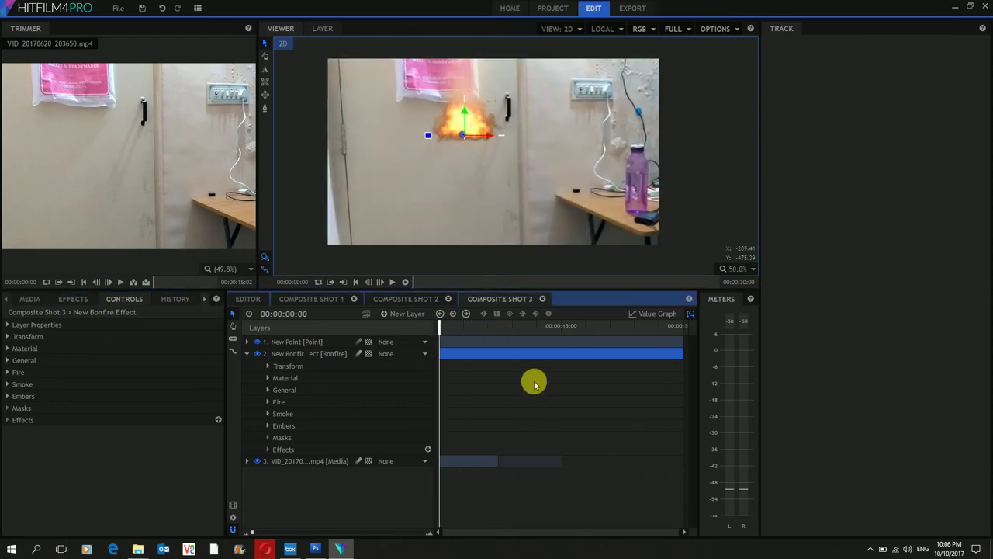
{"action": "key", "text": "space"}
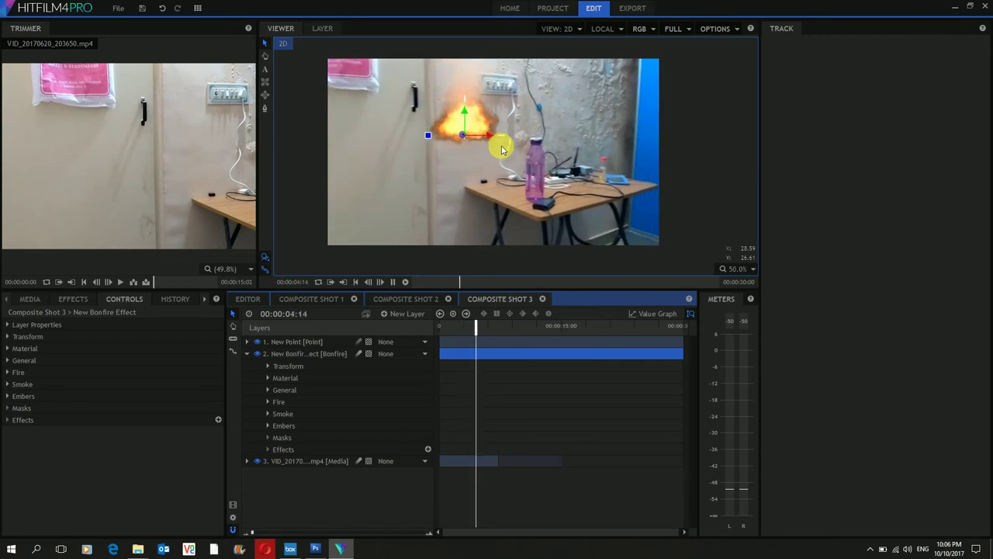
{"action": "key", "text": "space"}
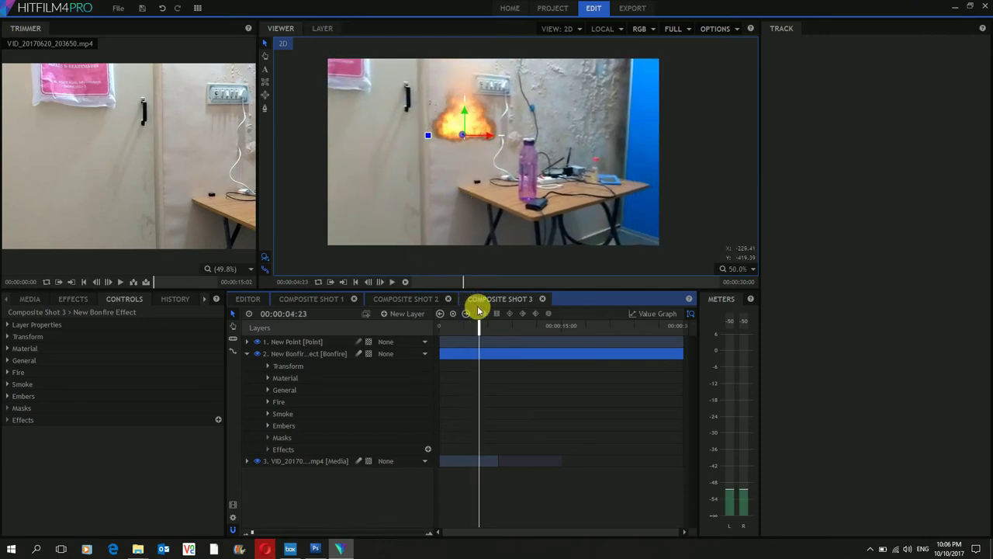
{"action": "key", "text": "Home"}
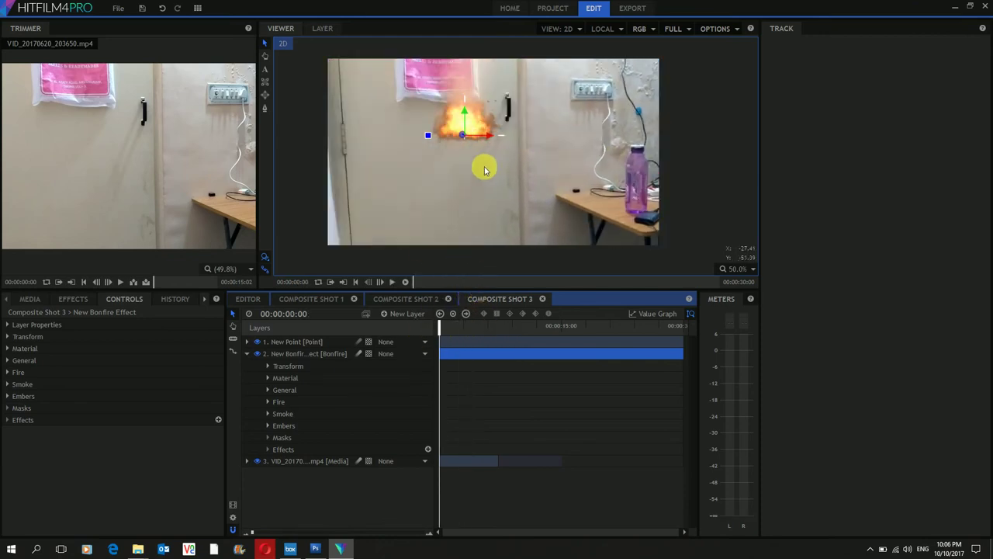
Step: Set the bonfire's position to 580, 18, -25 at the first frame to place it over the bottle, and check the following frames
{"action": "left_click", "coordinate": [246, 354]}
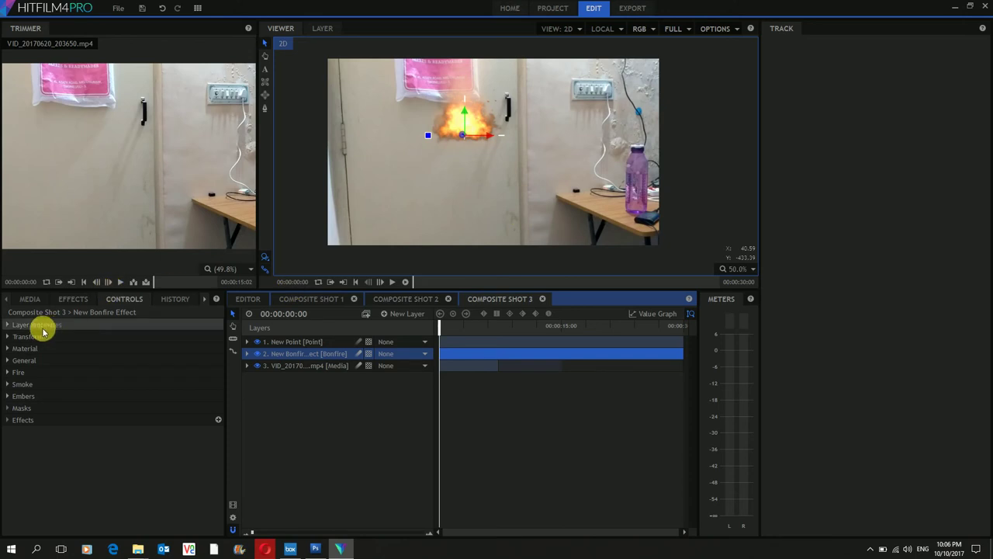
{"action": "left_click", "coordinate": [10, 338]}
{"action": "left_click", "coordinate": [9, 338]}
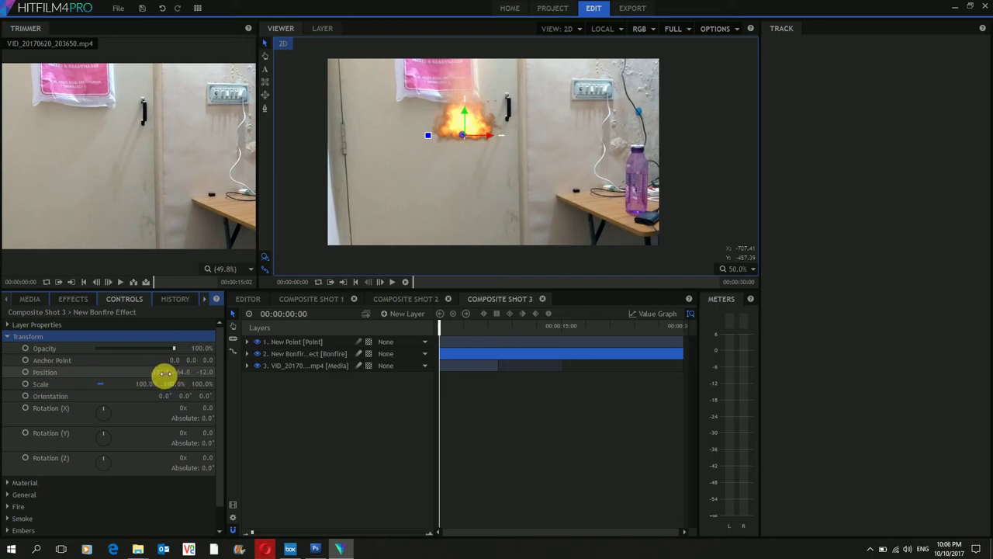
{"action": "mouse_move", "coordinate": [164, 373]}
{"action": "left_mouse_down"}
{"action": "mouse_move", "coordinate": [194, 371]}
{"action": "mouse_move", "coordinate": [158, 374]}
{"action": "mouse_move", "coordinate": [182, 383]}
{"action": "mouse_move", "coordinate": [166, 374]}
{"action": "left_mouse_up"}
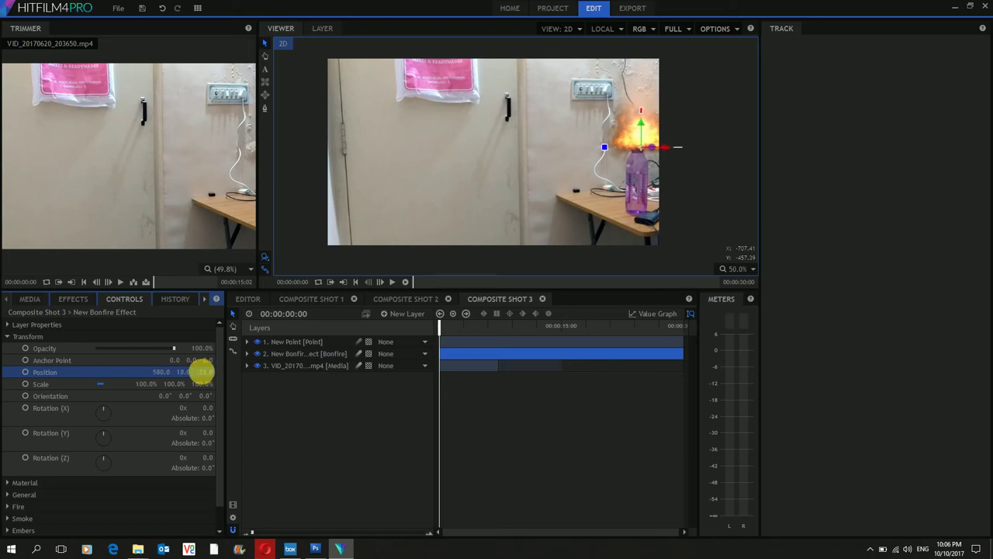
{"action": "left_click_drag", "start_coordinate": [202, 372], "coordinate": [171, 381]}
{"action": "left_click", "coordinate": [494, 424]}
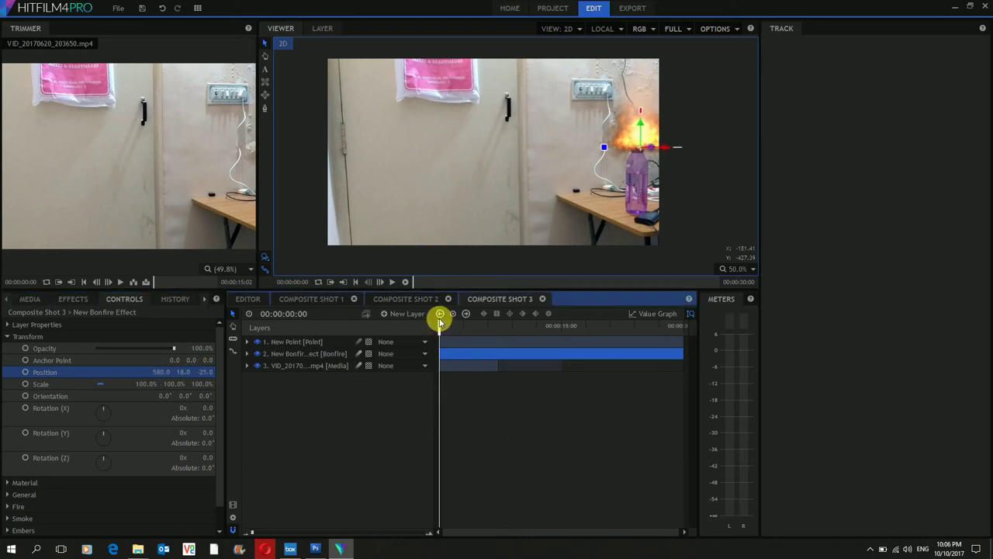
{"action": "key", "text": "space"}
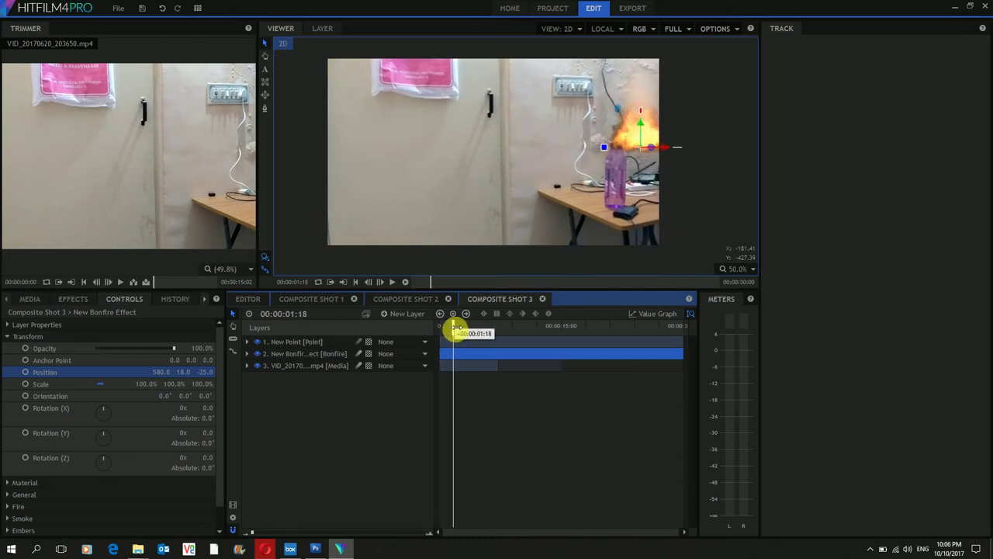
{"action": "left_click", "coordinate": [432, 327]}
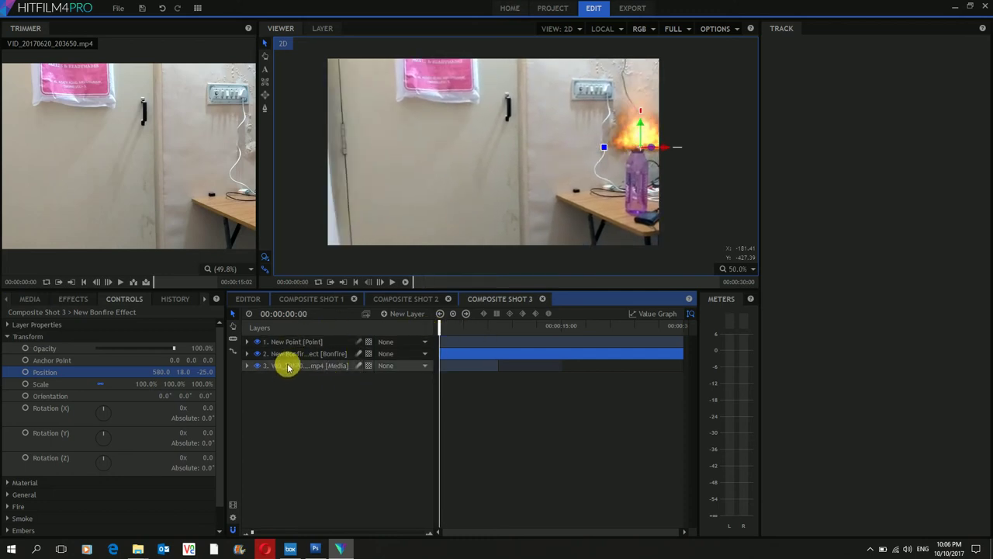
Step: Rename the bonfire layer as fire elem, parent it to the New Point layer and preview the first seconds
{"action": "left_click", "coordinate": [318, 355]}
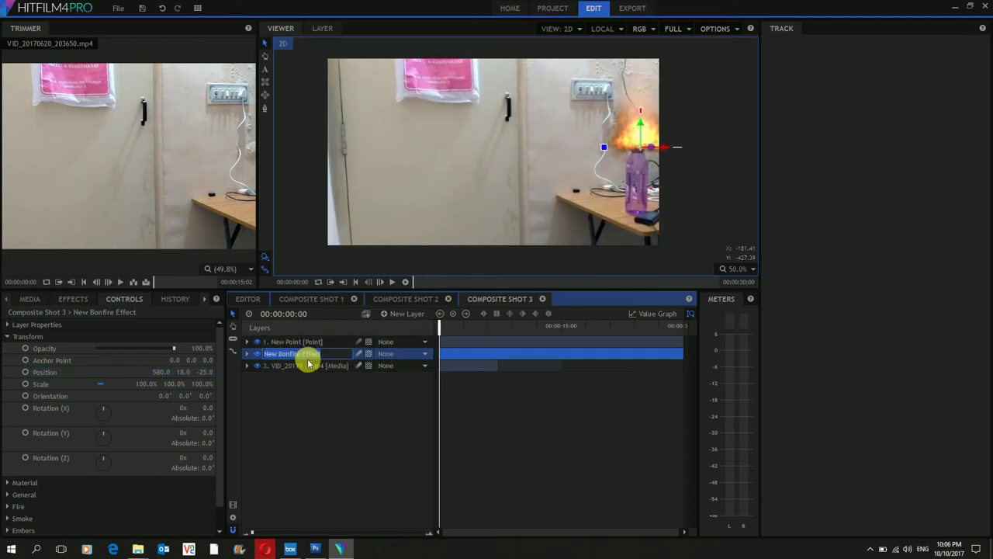
{"action": "type", "text": "fire elem"}
{"action": "key", "text": "Return"}
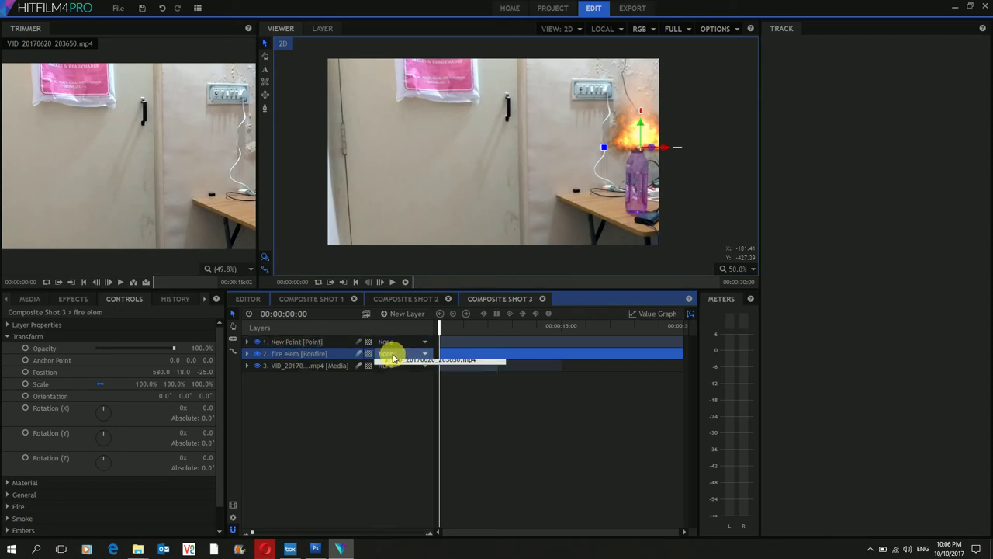
{"action": "left_click", "coordinate": [434, 376]}
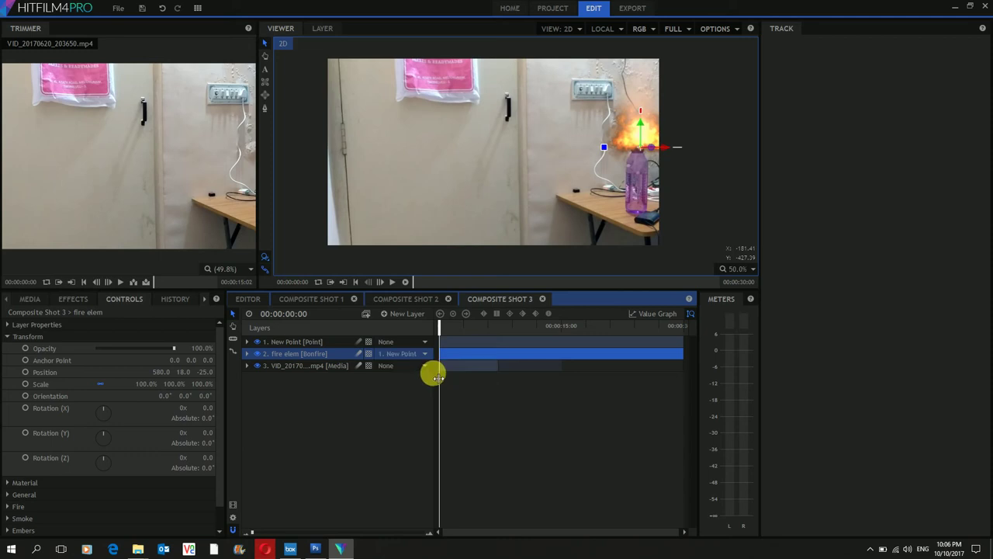
{"action": "left_click", "coordinate": [408, 372]}
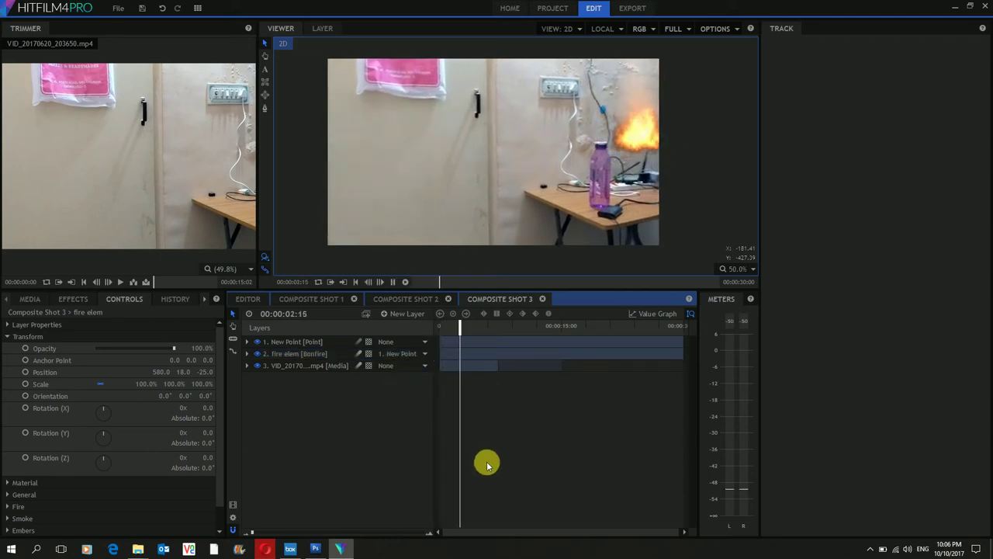
{"action": "left_click_drag", "start_coordinate": [472, 327], "coordinate": [438, 331]}
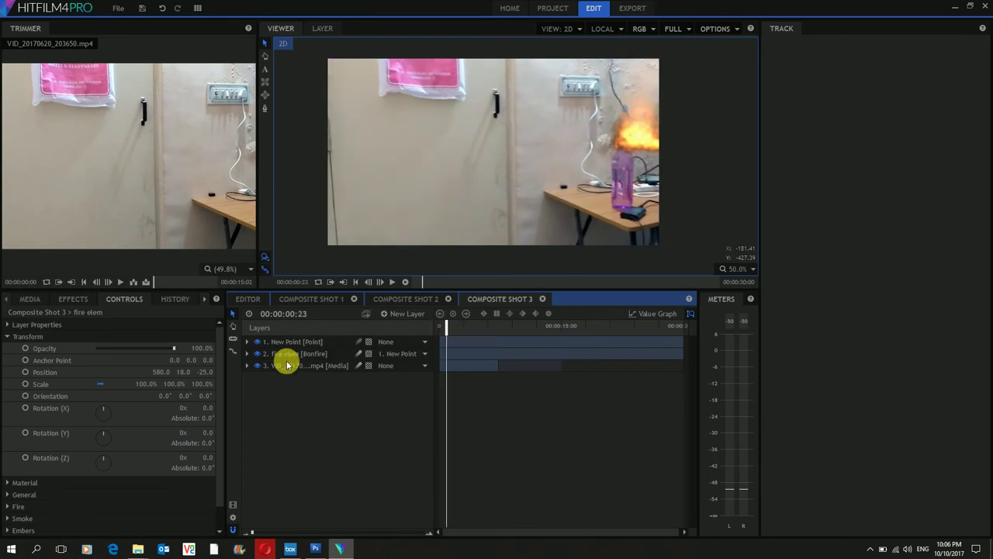
Step: Apply the video tracker's X-position and Y-position data to the New Point layer as a transform
{"action": "left_click", "coordinate": [290, 366]}
{"action": "left_click", "coordinate": [247, 366]}
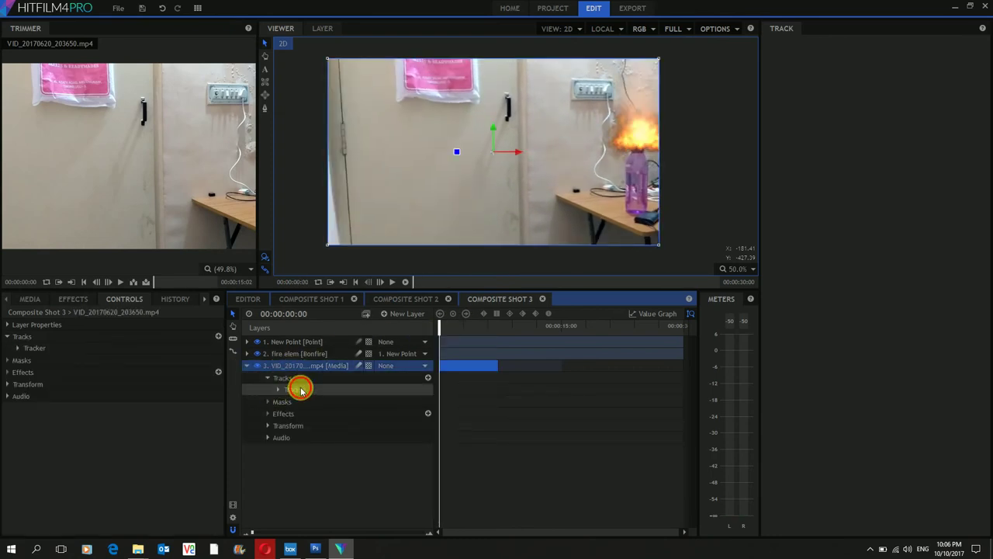
{"action": "left_click", "coordinate": [298, 389]}
{"action": "left_click", "coordinate": [847, 241]}
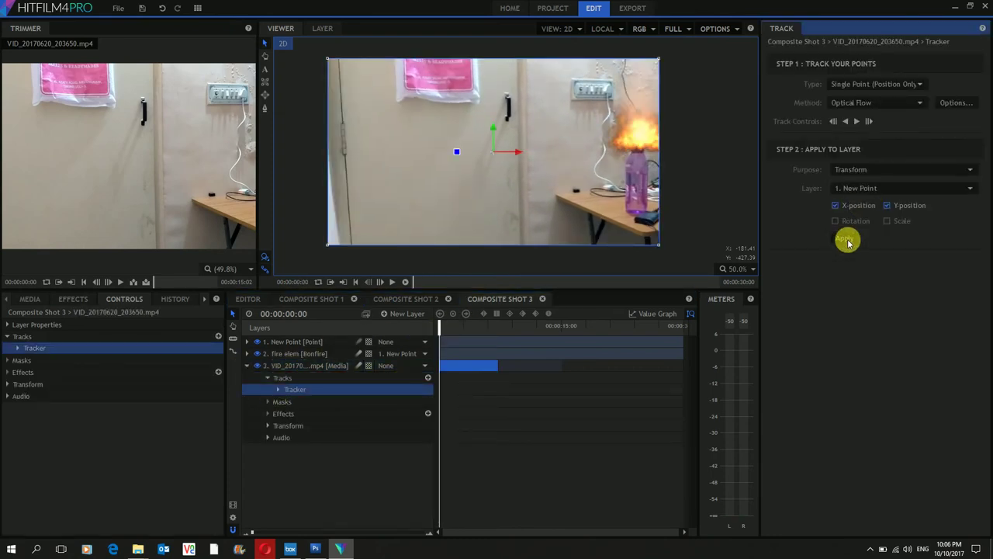
{"action": "left_click", "coordinate": [248, 366]}
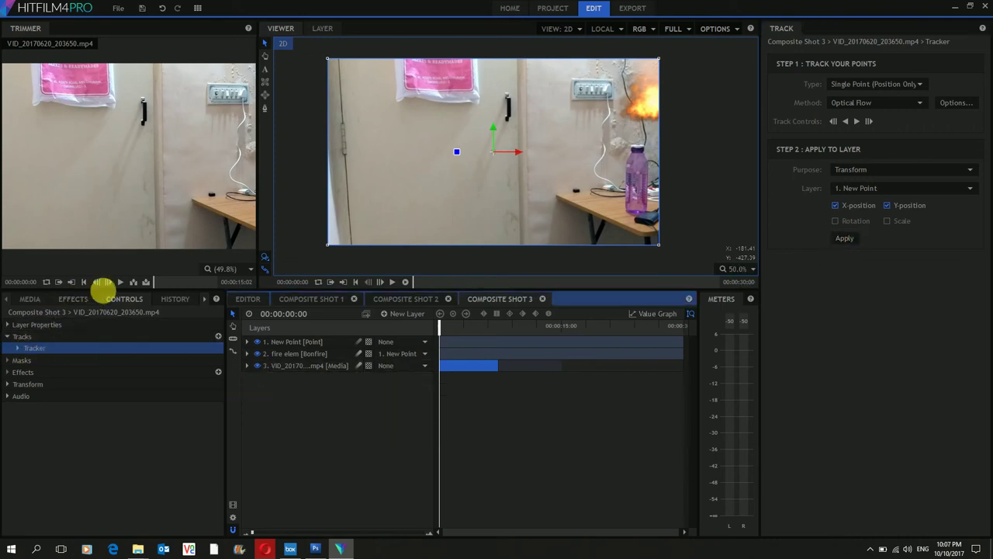
{"action": "left_click", "coordinate": [120, 301]}
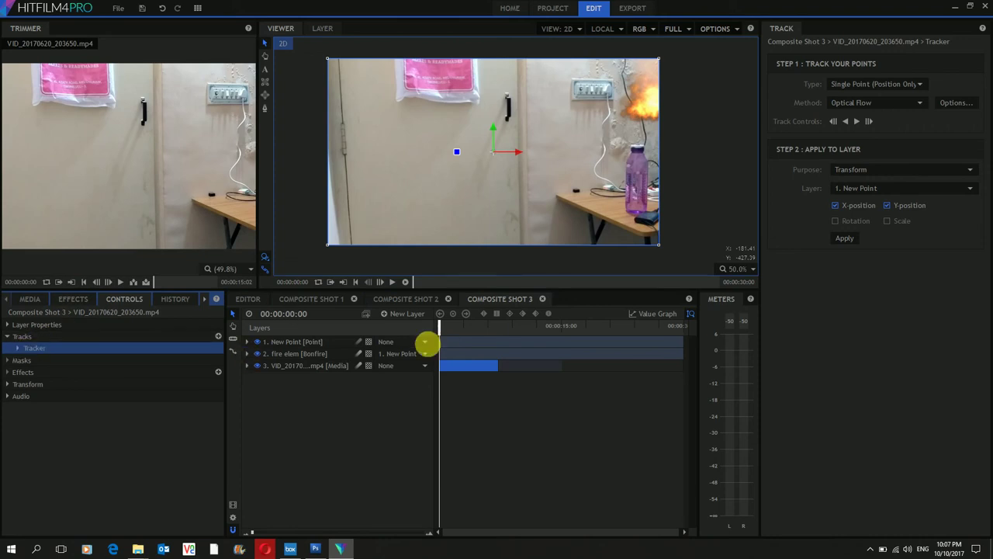
Step: Set the fire elem layer's position to 521, -119, -25 to place it over the bottle, and play the composite
{"action": "left_click", "coordinate": [302, 354]}
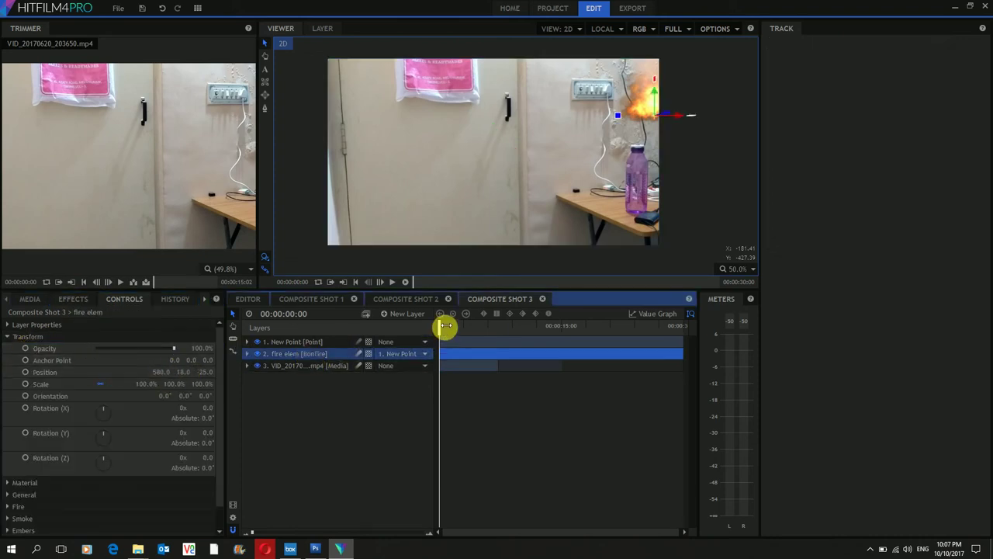
{"action": "mouse_move", "coordinate": [203, 372]}
{"action": "left_mouse_down"}
{"action": "mouse_move", "coordinate": [164, 372]}
{"action": "mouse_move", "coordinate": [200, 381]}
{"action": "mouse_move", "coordinate": [177, 372]}
{"action": "mouse_move", "coordinate": [190, 374]}
{"action": "left_mouse_up"}
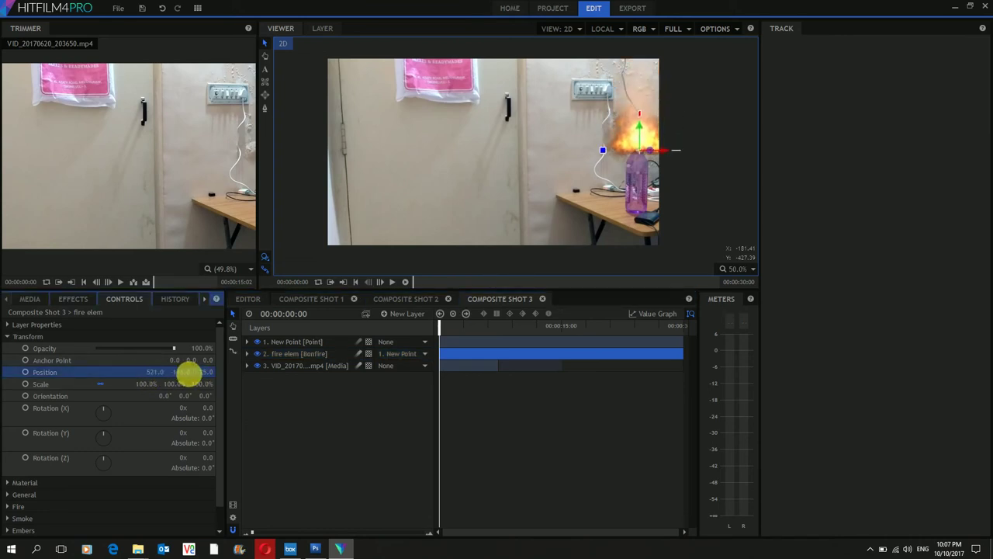
{"action": "left_click", "coordinate": [480, 450]}
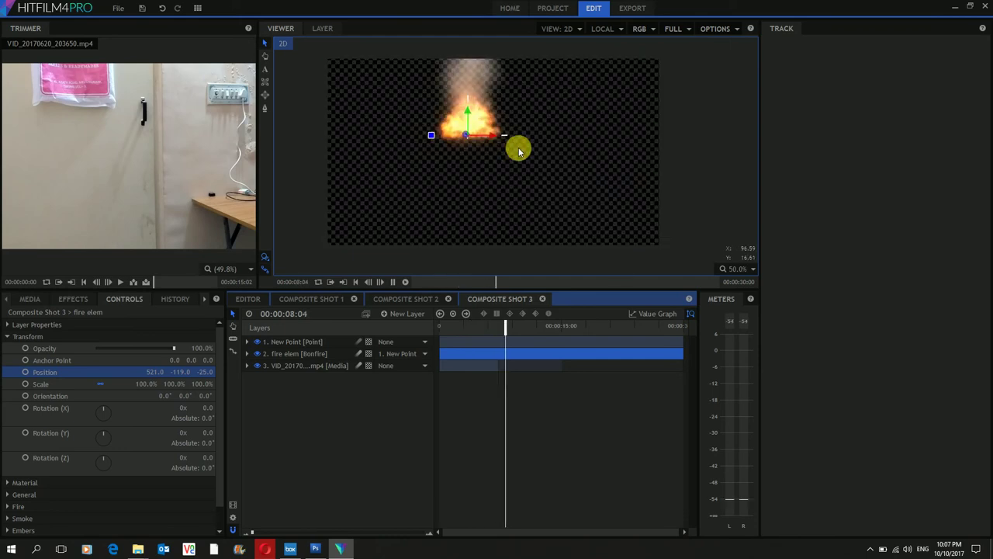
{"action": "key", "text": "space"}
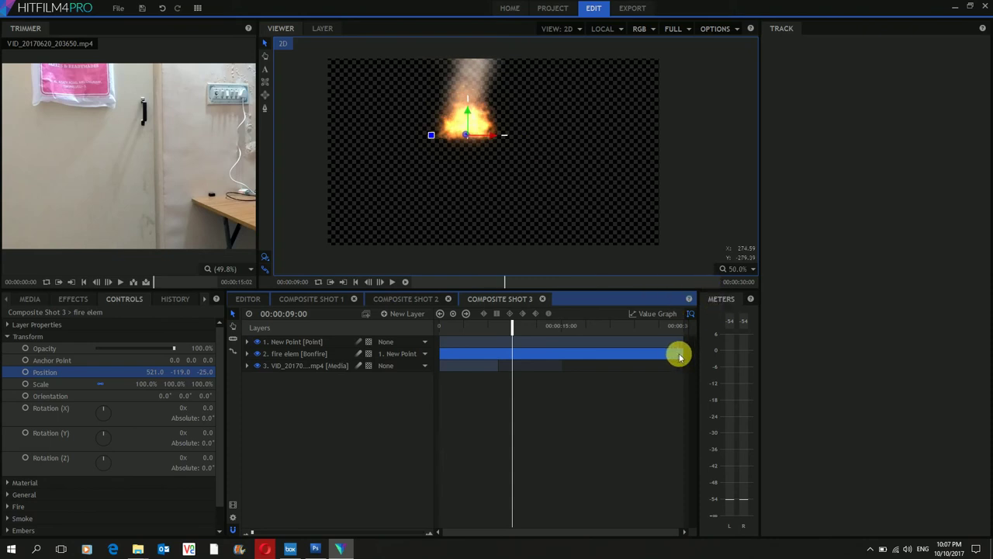
Step: Shorten the fire elem and New Point layers to end with the video layer's clip, and play the composite from the start
{"action": "left_click_drag", "start_coordinate": [688, 356], "coordinate": [506, 368]}
{"action": "left_click_drag", "start_coordinate": [686, 344], "coordinate": [401, 339]}
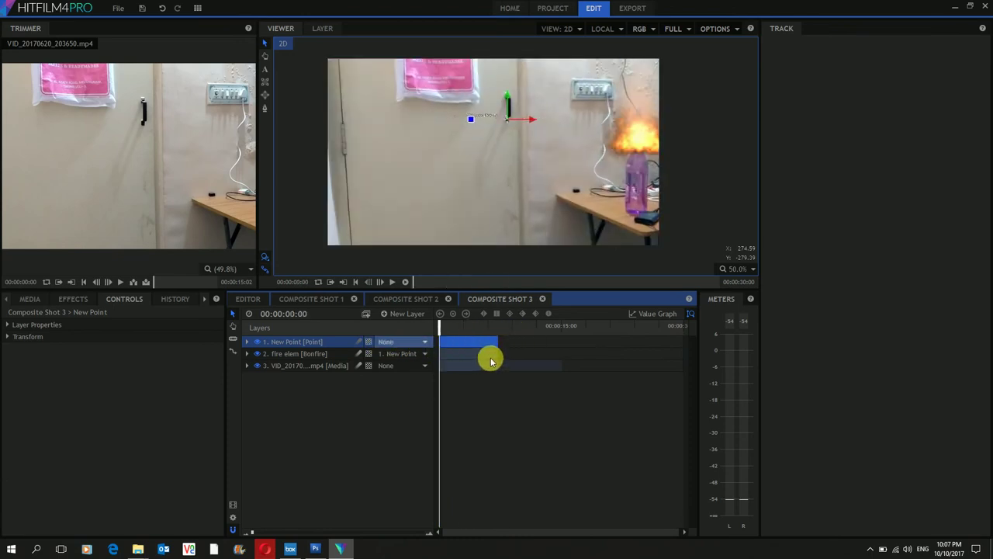
{"action": "key", "text": "space"}
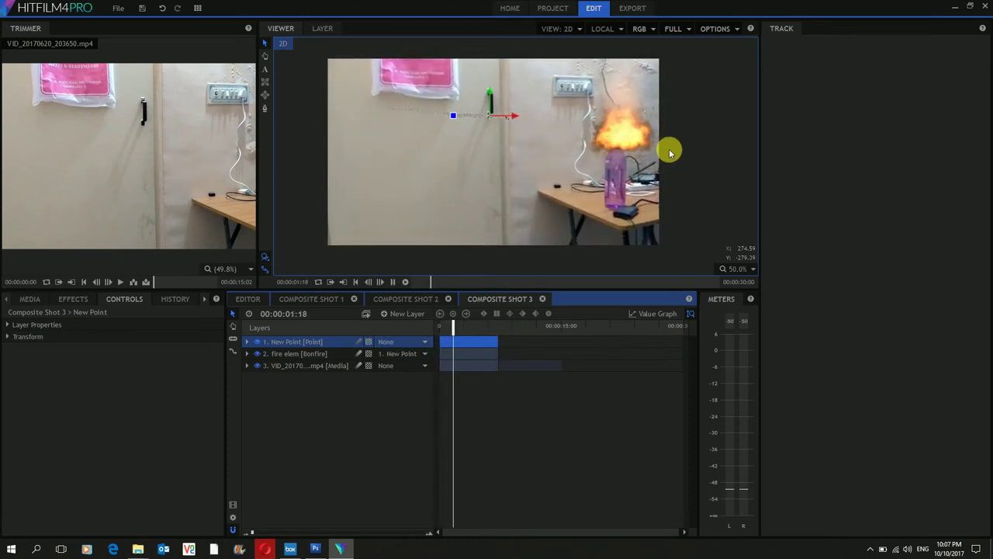
{"action": "scroll", "coordinate": [588, 156], "scroll_direction": "up", "scroll_amount": 3}
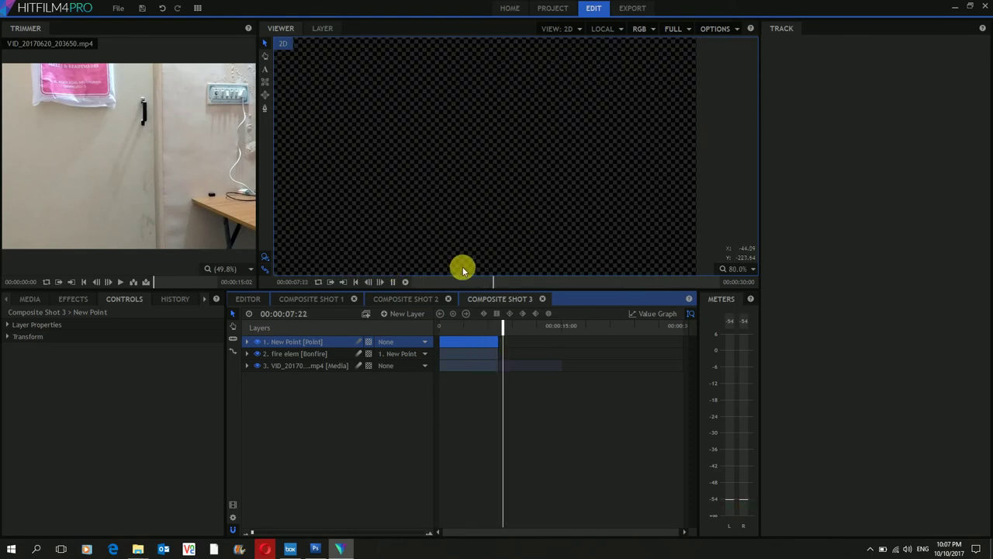
Step: Return the playhead to the first frame of Composite Shot 3 and bring the whole video frame into view
{"action": "left_click_drag", "start_coordinate": [505, 333], "coordinate": [469, 336]}
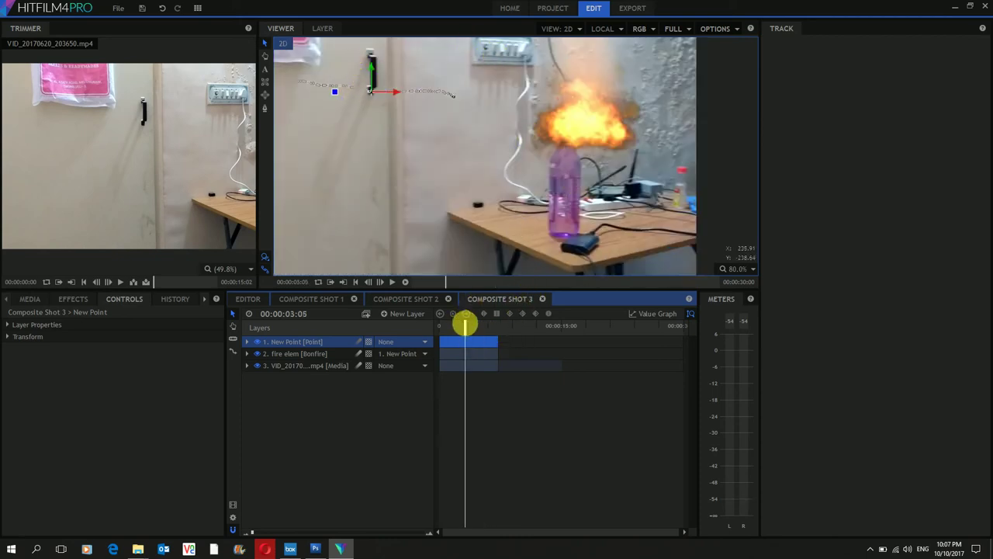
{"action": "left_click_drag", "start_coordinate": [466, 324], "coordinate": [441, 328]}
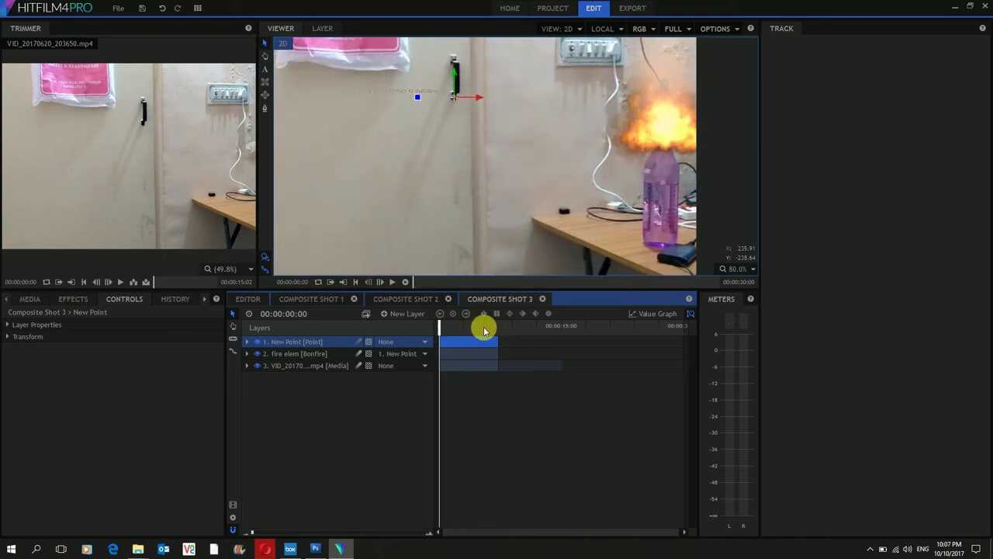
{"action": "scroll", "coordinate": [574, 148], "scroll_direction": "down", "scroll_amount": 3}
{"action": "left_click", "coordinate": [519, 200]}
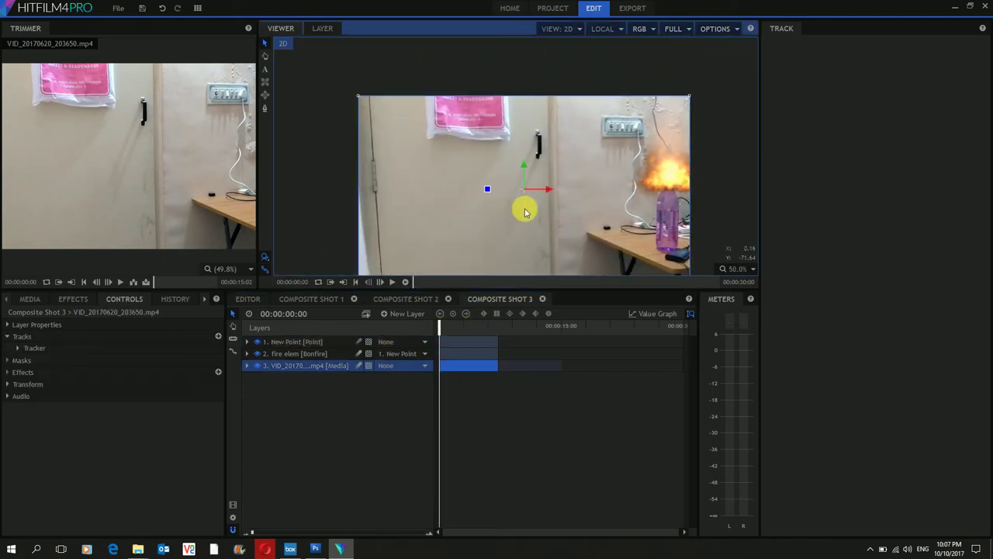
{"action": "left_click_drag", "start_coordinate": [525, 210], "coordinate": [503, 176]}
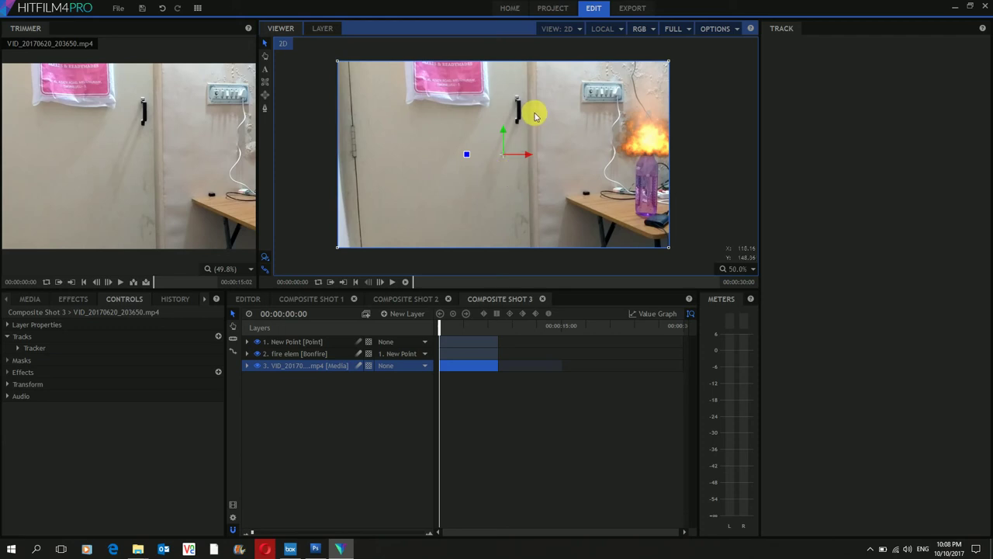
{"action": "scroll", "coordinate": [646, 155], "scroll_direction": "up", "scroll_amount": 2}
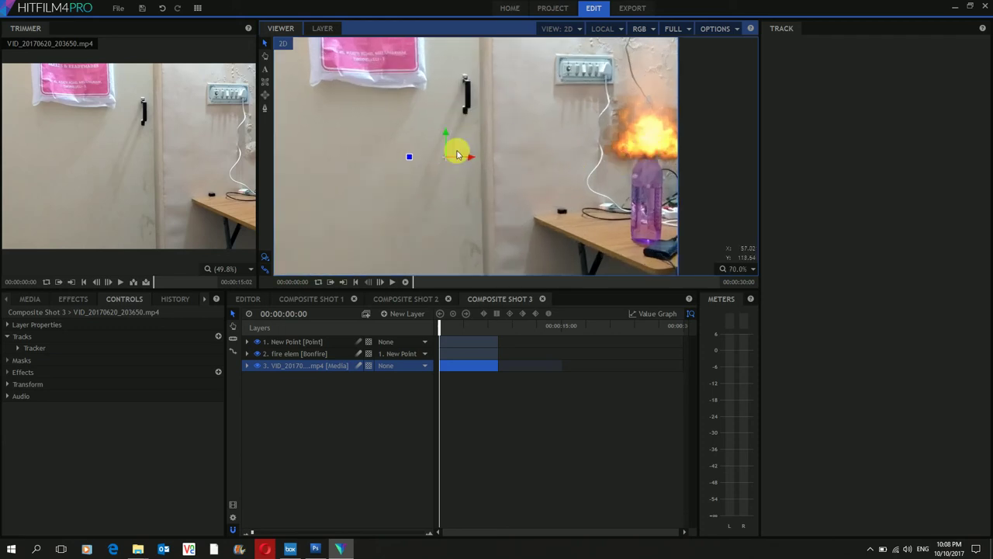
Step: Examine the fire elem, New Point and video layers in turn to compare their placement in the first frame
{"action": "left_click", "coordinate": [309, 353]}
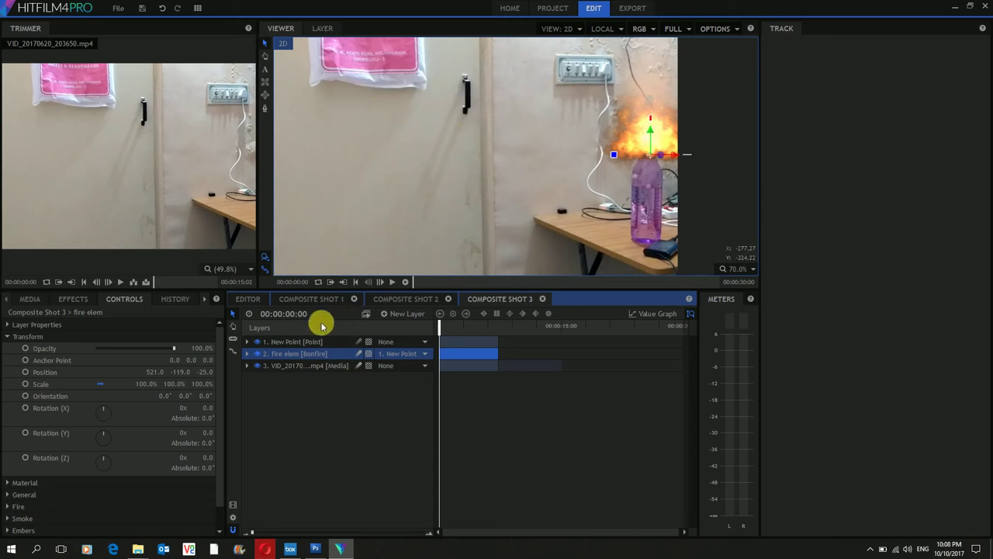
{"action": "left_click", "coordinate": [313, 343]}
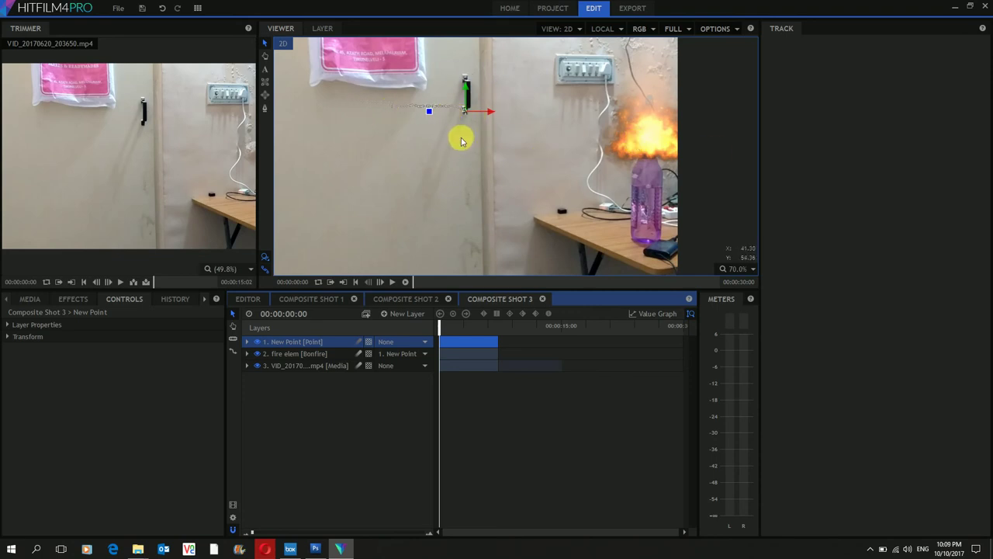
{"action": "scroll", "coordinate": [461, 139], "scroll_direction": "down", "scroll_amount": 2}
{"action": "left_click", "coordinate": [501, 170]}
{"action": "scroll", "coordinate": [503, 175], "scroll_direction": "up", "scroll_amount": 1}
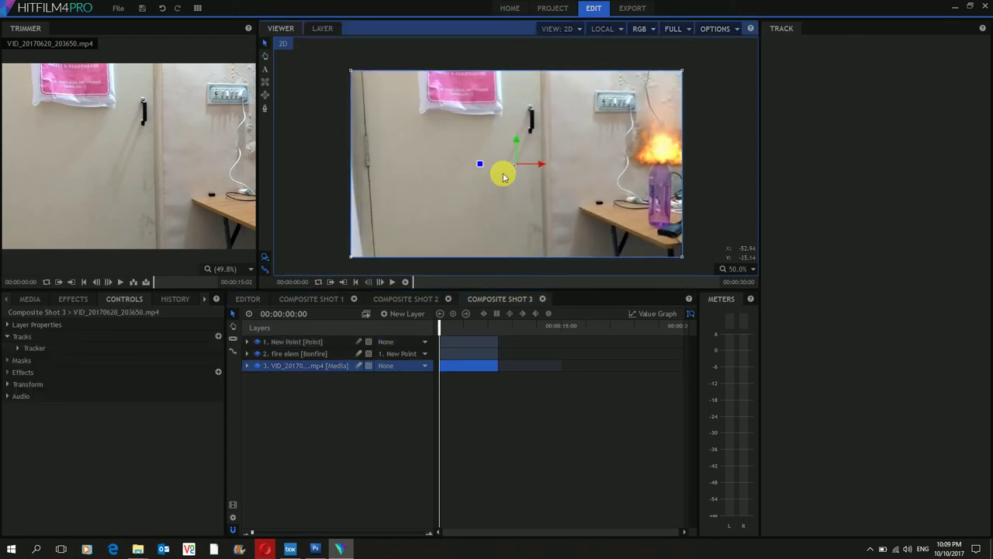
{"action": "scroll", "coordinate": [503, 175], "scroll_direction": "up", "scroll_amount": 1}
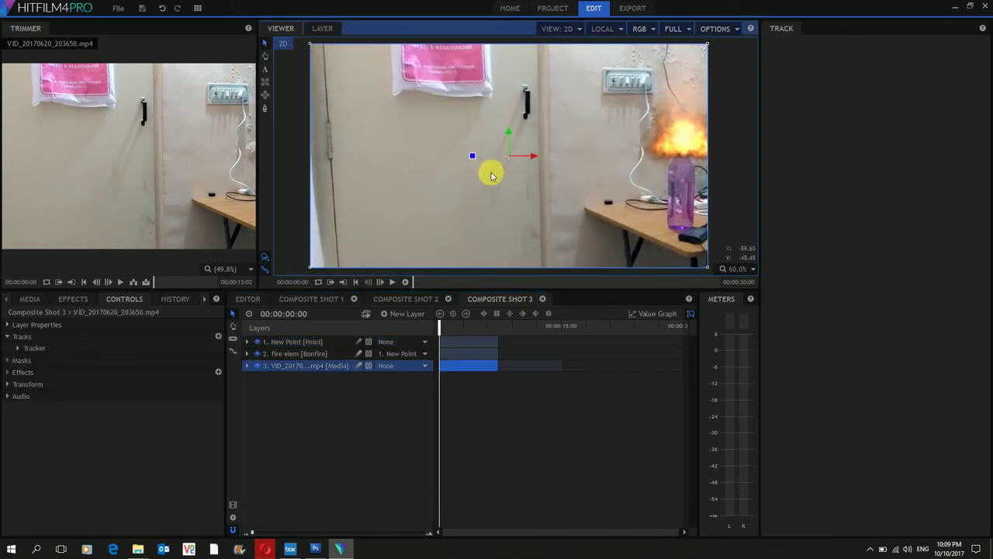
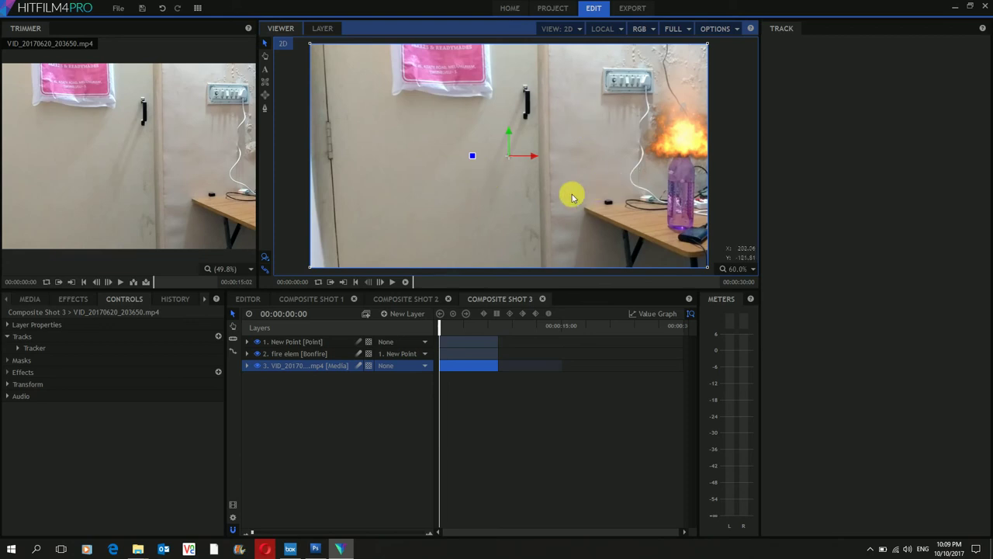
{"action": "left_click_drag", "start_coordinate": [549, 189], "coordinate": [556, 186]}
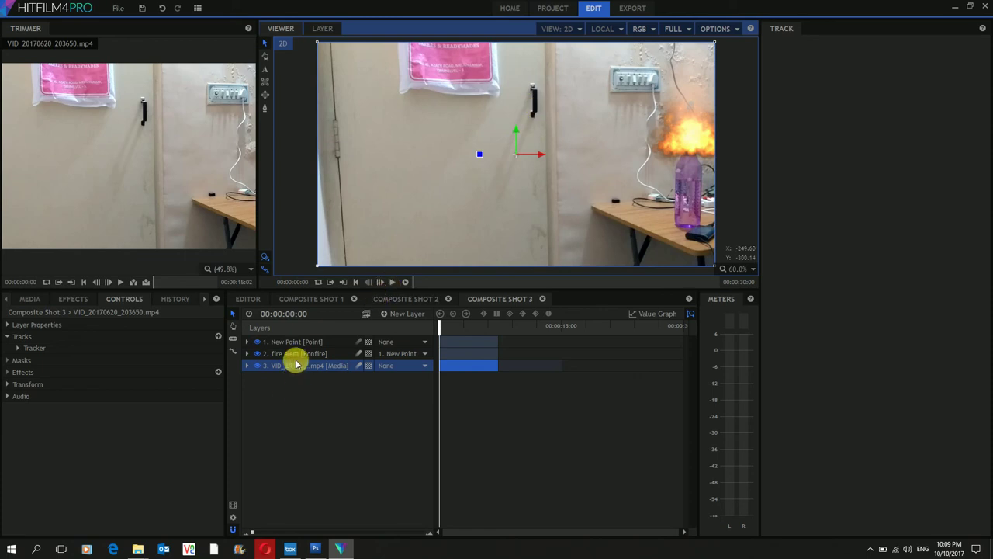
Step: Add a second single-point tracker to the VID_20170620_203650.mp4 layer, alongside its existing tracker
{"action": "left_click", "coordinate": [247, 366]}
{"action": "left_click", "coordinate": [295, 389]}
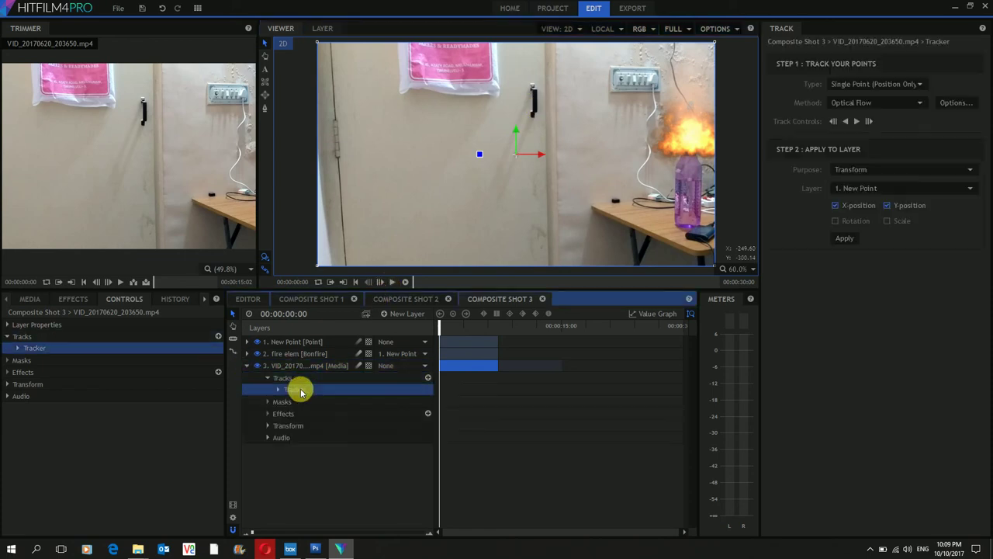
{"action": "scroll", "coordinate": [549, 142], "scroll_direction": "up", "scroll_amount": 3}
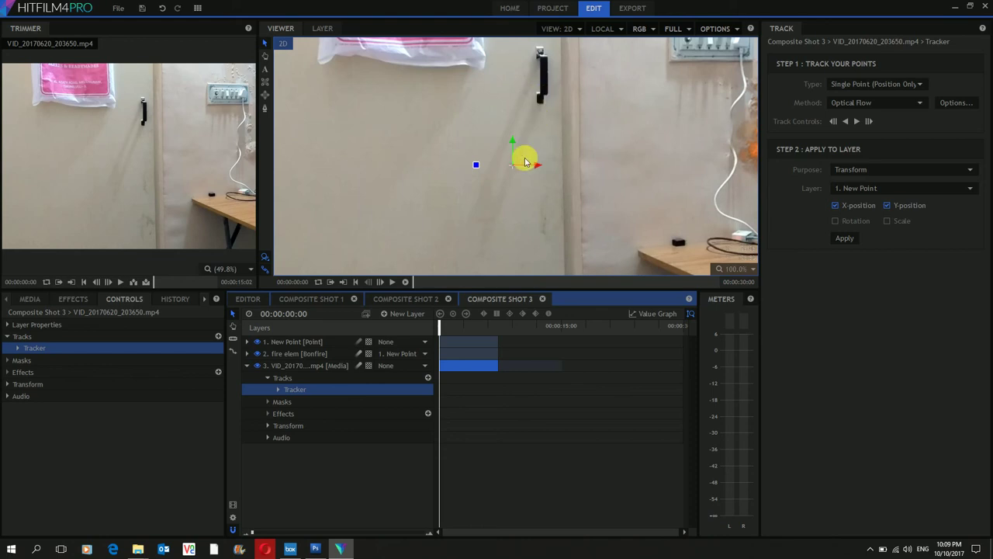
{"action": "left_click", "coordinate": [427, 378]}
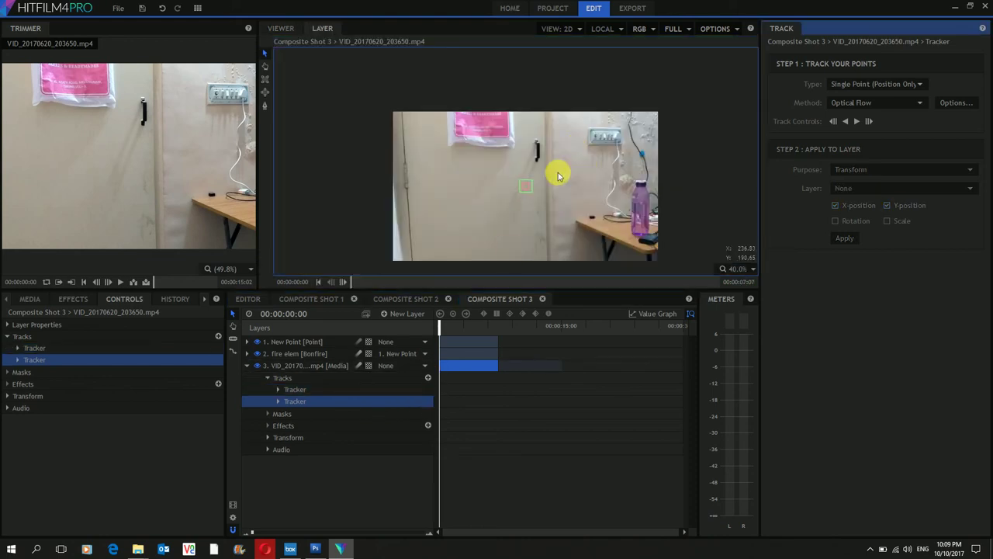
{"action": "scroll", "coordinate": [522, 180], "scroll_direction": "up", "scroll_amount": 3}
{"action": "left_click_drag", "start_coordinate": [535, 211], "coordinate": [555, 187]}
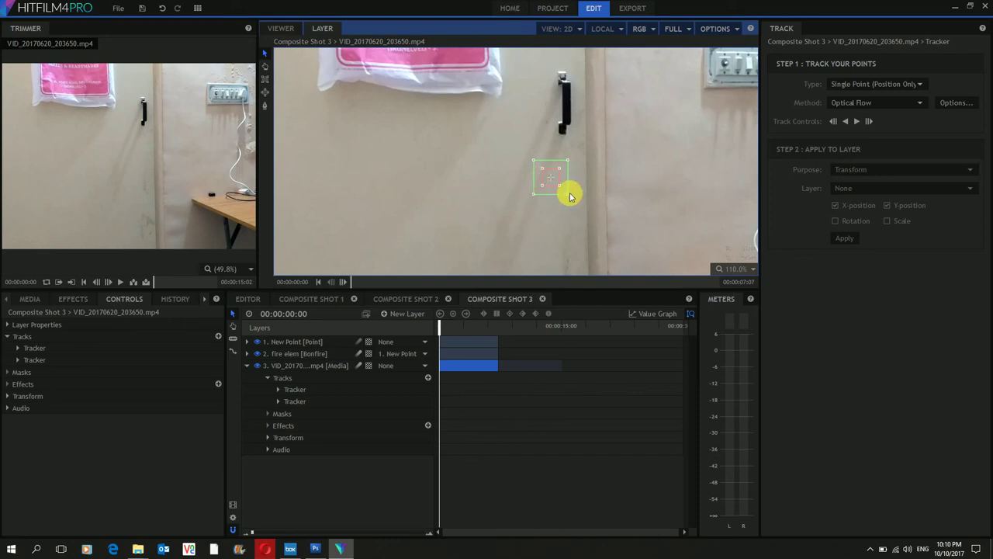
{"action": "scroll", "coordinate": [582, 180], "scroll_direction": "down", "scroll_amount": 1}
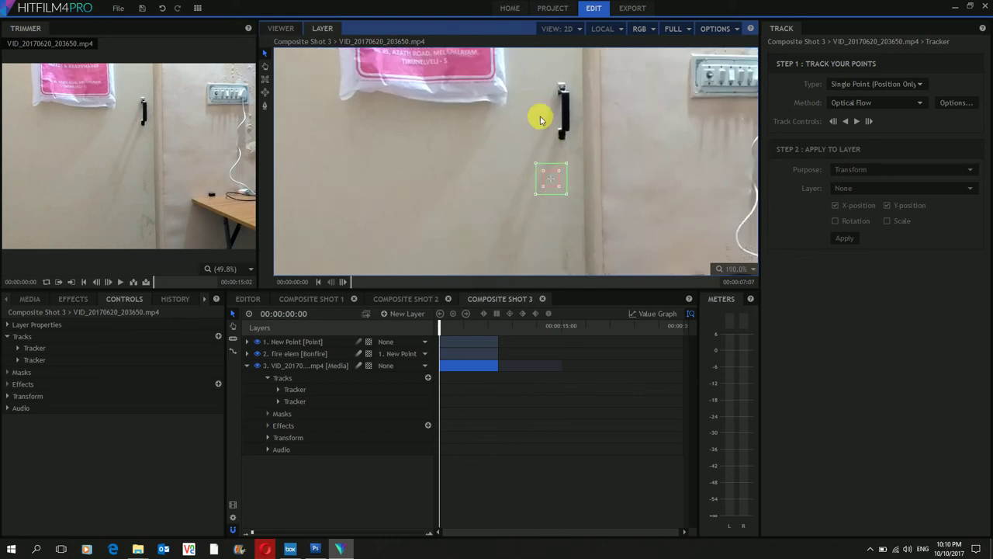
{"action": "scroll", "coordinate": [572, 124], "scroll_direction": "up", "scroll_amount": 2}
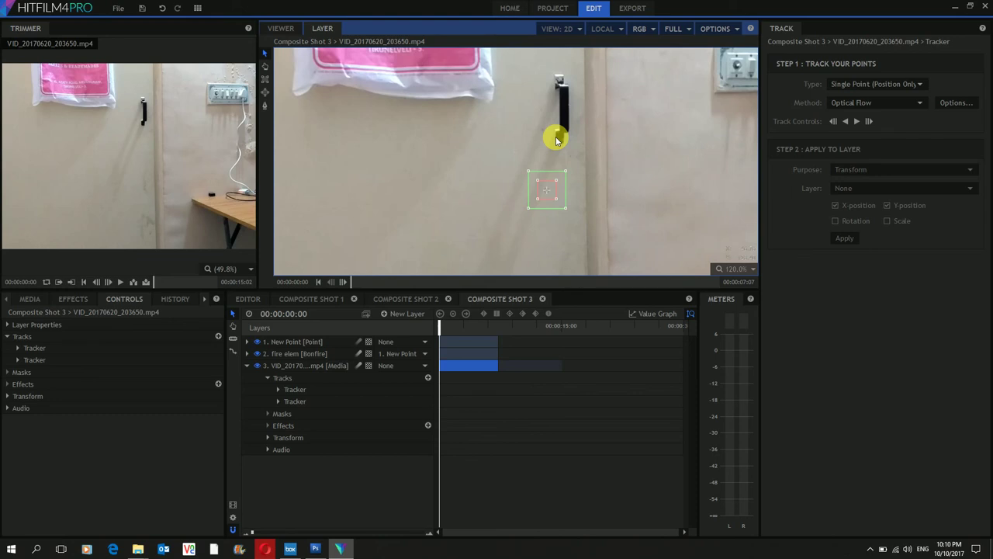
{"action": "scroll", "coordinate": [563, 188], "scroll_direction": "down", "scroll_amount": 1}
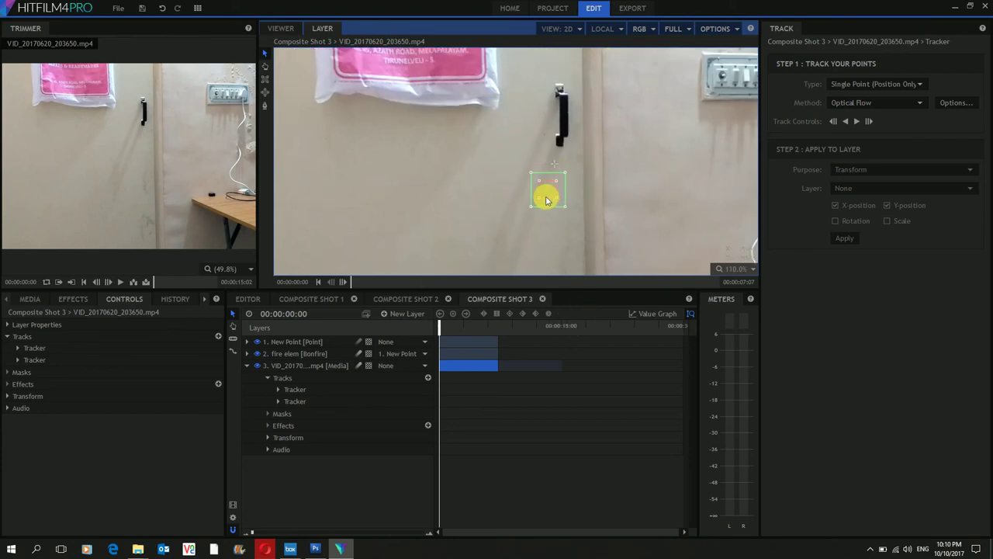
Step: Place the new tracker's point on the lower end of the door handle
{"action": "left_click_drag", "start_coordinate": [547, 200], "coordinate": [566, 146]}
{"action": "scroll", "coordinate": [566, 151], "scroll_direction": "up", "scroll_amount": 2}
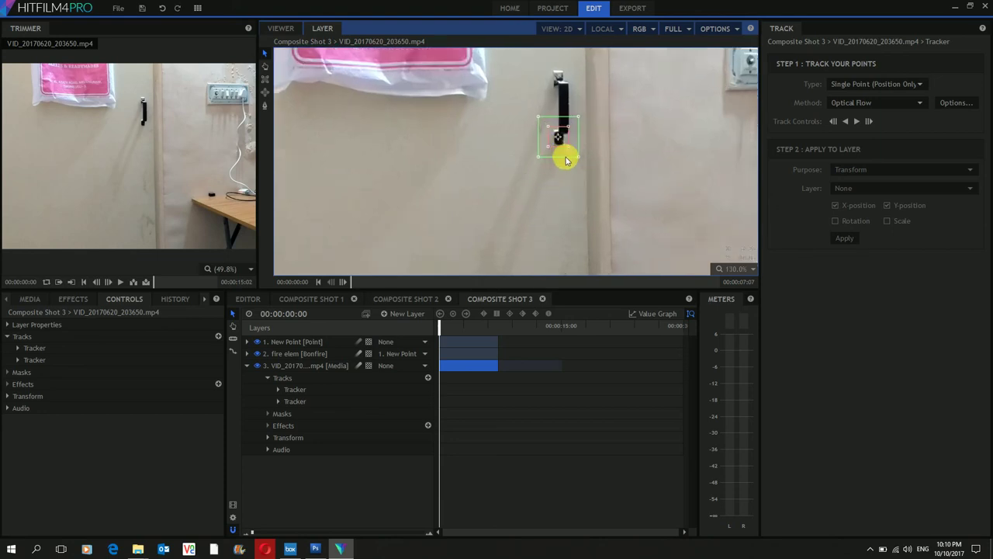
{"action": "scroll", "coordinate": [566, 156], "scroll_direction": "up", "scroll_amount": 2}
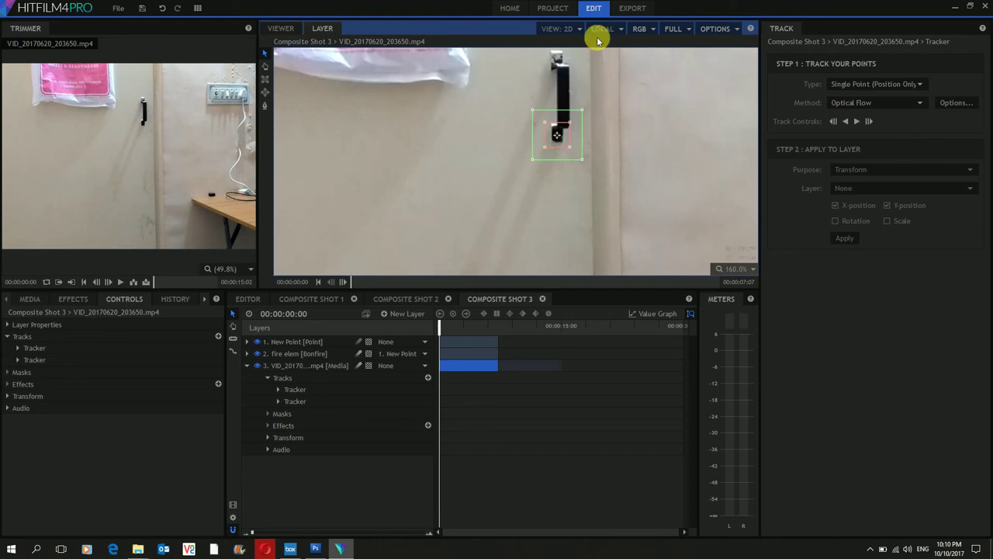
{"action": "scroll", "coordinate": [597, 136], "scroll_direction": "up", "scroll_amount": 2}
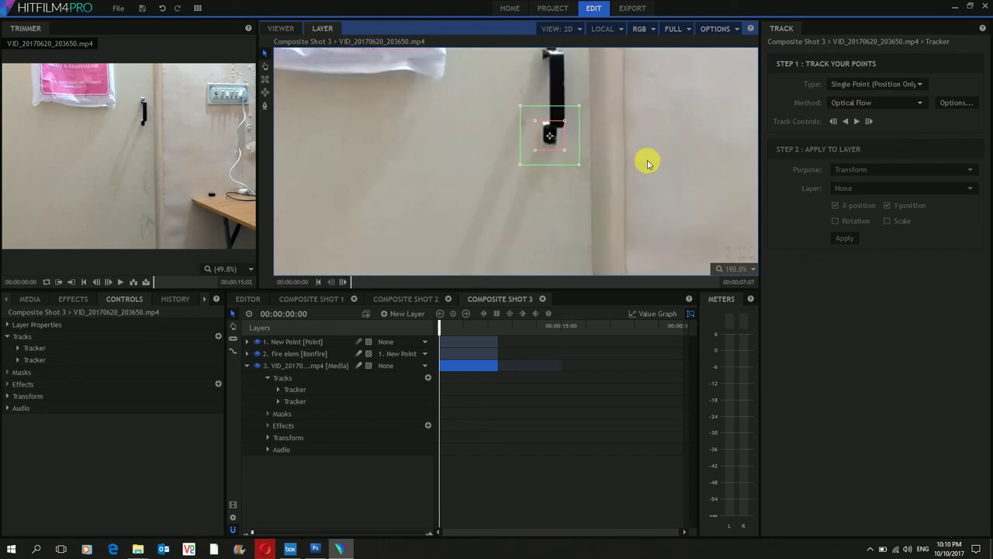
Step: Try the tracker on the handle's upper mount, return it to the lower end and shrink its inner feature box
{"action": "left_click_drag", "start_coordinate": [605, 75], "coordinate": [629, 186]}
{"action": "left_click_drag", "start_coordinate": [579, 232], "coordinate": [581, 163]}
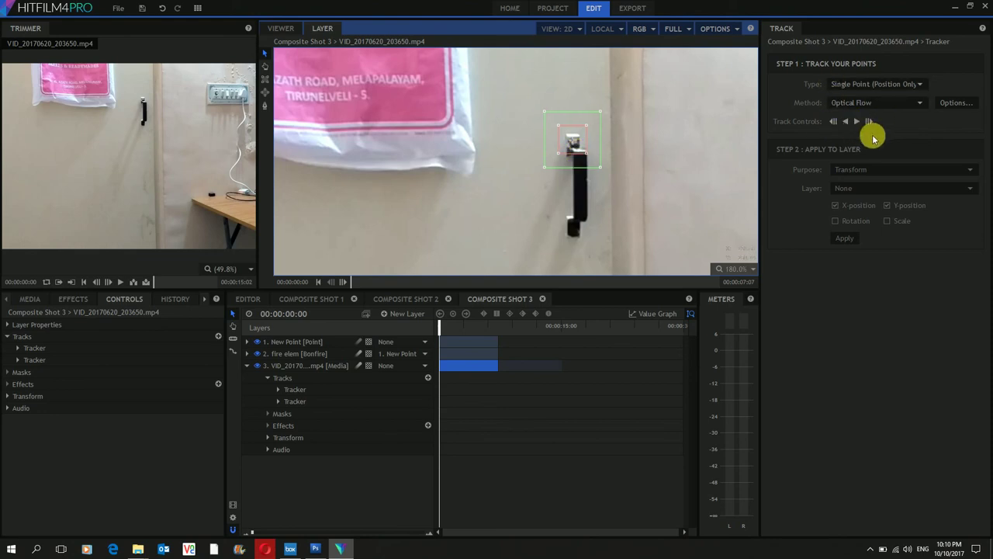
{"action": "left_click_drag", "start_coordinate": [577, 146], "coordinate": [580, 244]}
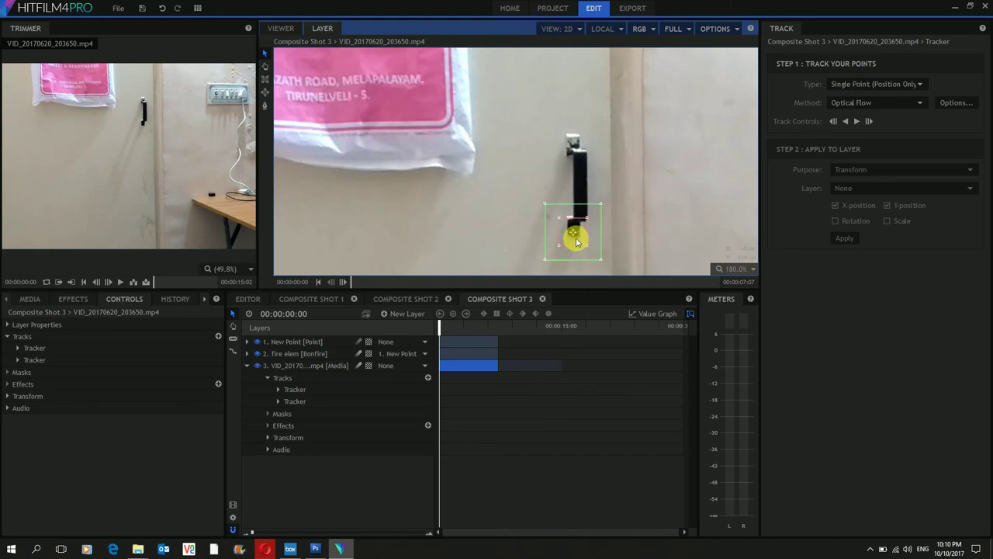
{"action": "scroll", "coordinate": [581, 243], "scroll_direction": "up", "scroll_amount": 1}
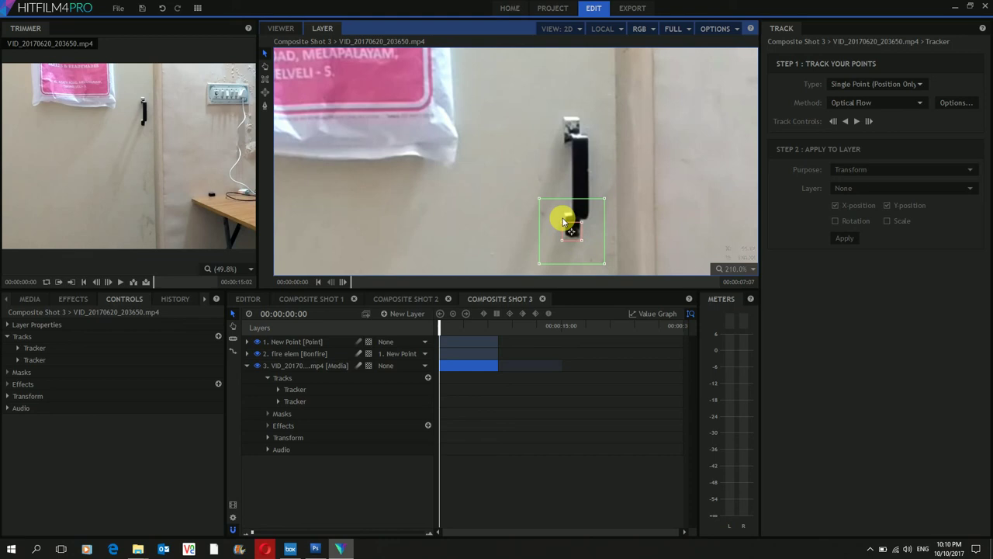
Step: Move the second tracker's point onto the small black box near the edge of the table
{"action": "scroll", "coordinate": [564, 218], "scroll_direction": "down", "scroll_amount": 4}
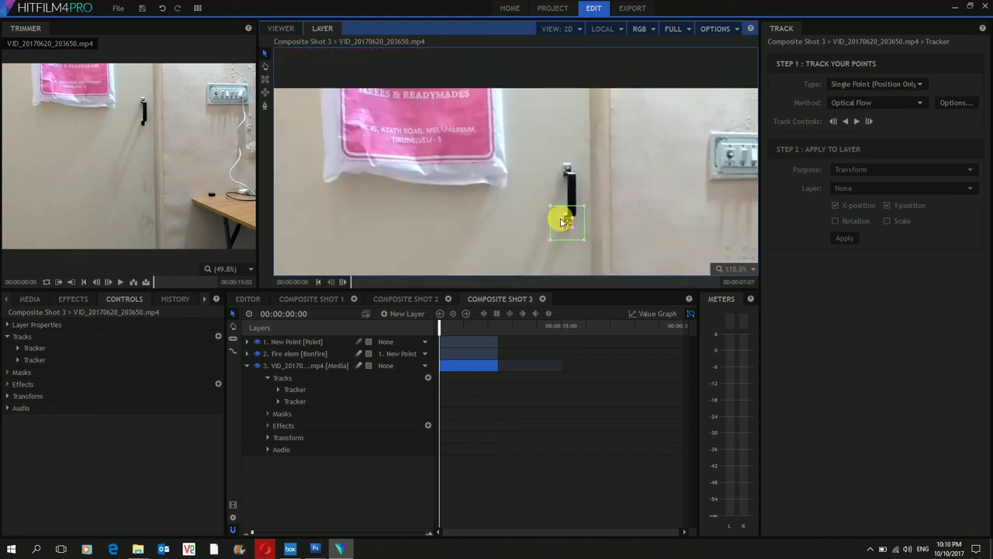
{"action": "left_click_drag", "start_coordinate": [747, 240], "coordinate": [562, 114]}
{"action": "scroll", "coordinate": [629, 163], "scroll_direction": "up", "scroll_amount": 4}
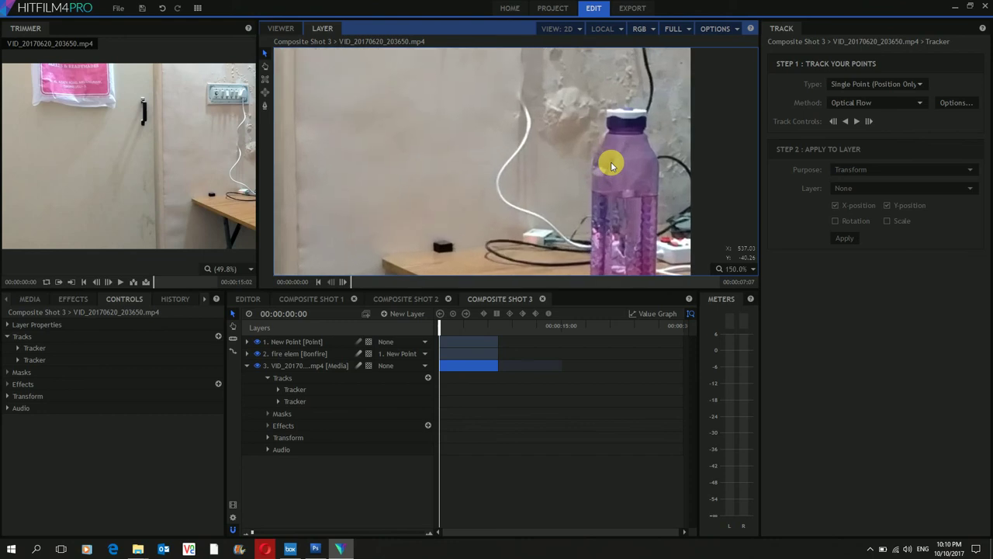
{"action": "scroll", "coordinate": [434, 257], "scroll_direction": "up", "scroll_amount": 4}
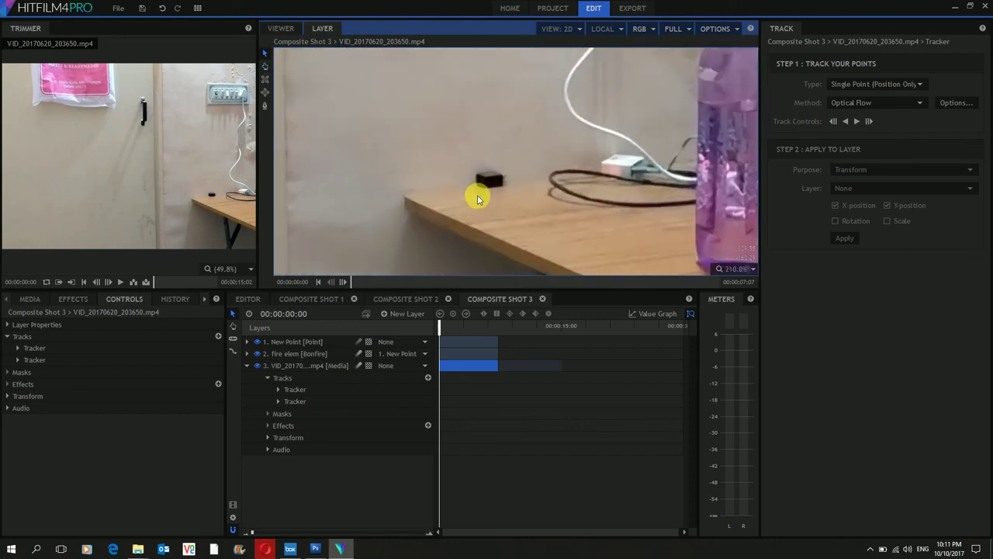
{"action": "scroll", "coordinate": [490, 175], "scroll_direction": "down", "scroll_amount": 6}
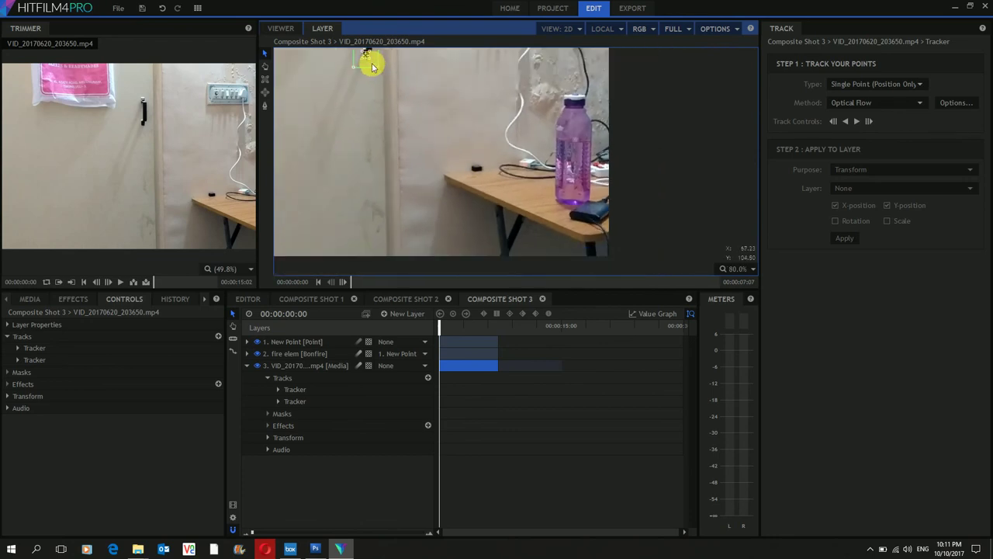
{"action": "left_click_drag", "start_coordinate": [370, 62], "coordinate": [462, 176]}
{"action": "scroll", "coordinate": [486, 173], "scroll_direction": "up", "scroll_amount": 3}
{"action": "scroll", "coordinate": [486, 173], "scroll_direction": "up", "scroll_amount": 2}
{"action": "scroll", "coordinate": [464, 172], "scroll_direction": "up", "scroll_amount": 4}
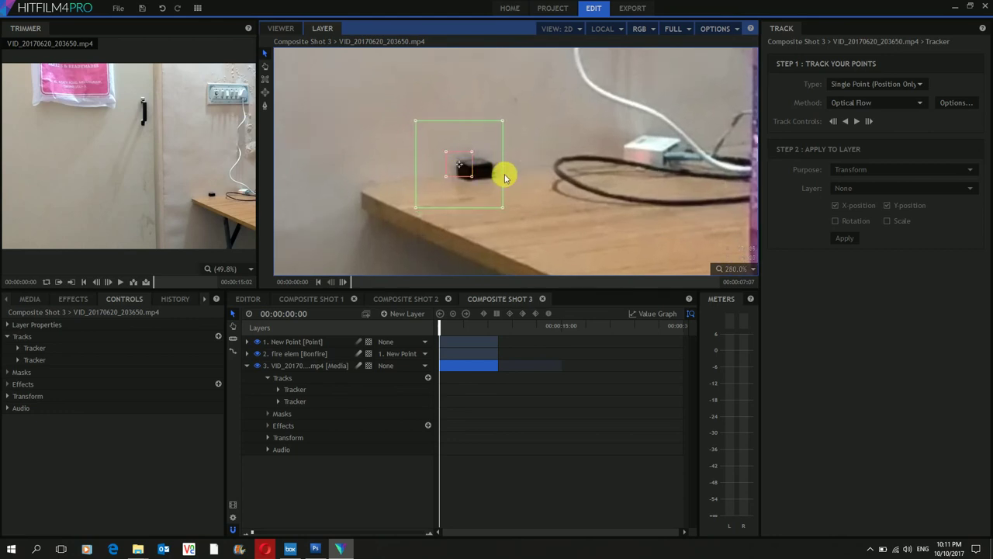
{"action": "scroll", "coordinate": [559, 186], "scroll_direction": "down", "scroll_amount": 2}
Step: Track the small black box forward through the clip with the Optical Flow method
{"action": "left_click", "coordinate": [857, 121]}
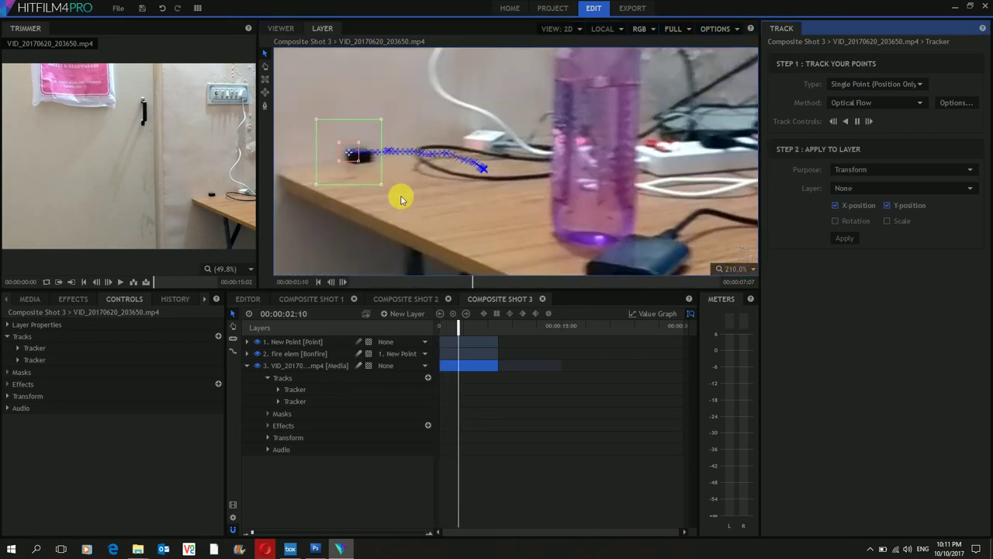
{"action": "scroll", "coordinate": [414, 178], "scroll_direction": "down", "scroll_amount": 4}
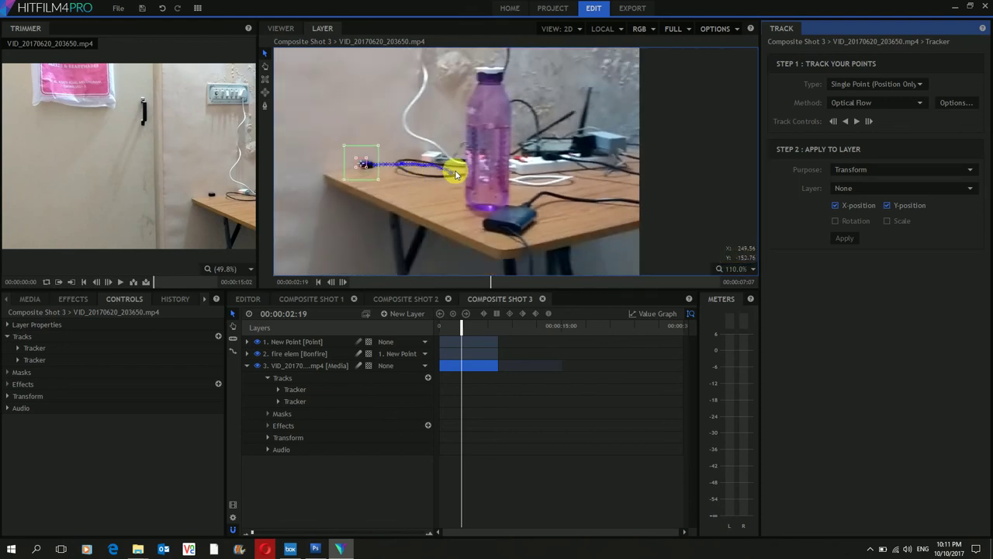
{"action": "left_click", "coordinate": [857, 121]}
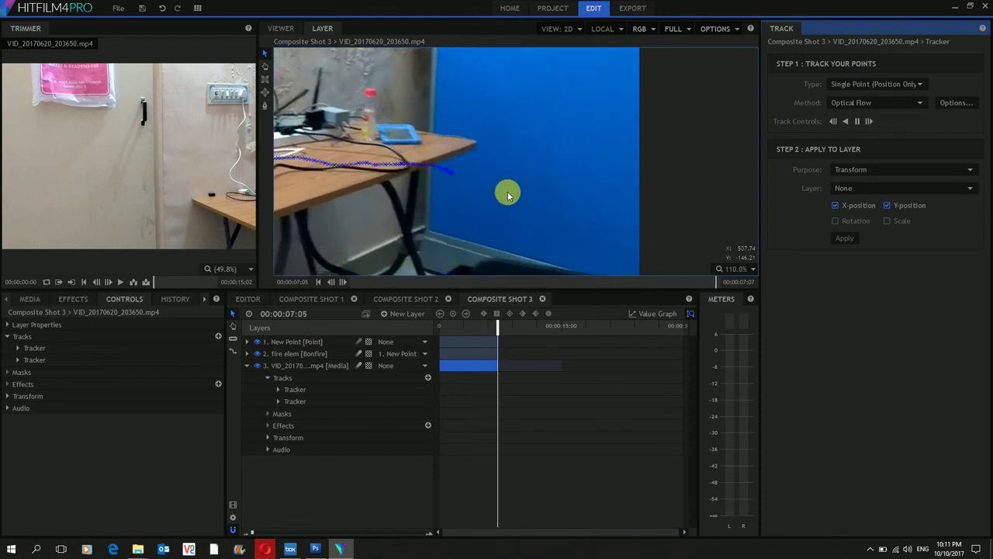
{"action": "scroll", "coordinate": [699, 215], "scroll_direction": "down", "scroll_amount": 2}
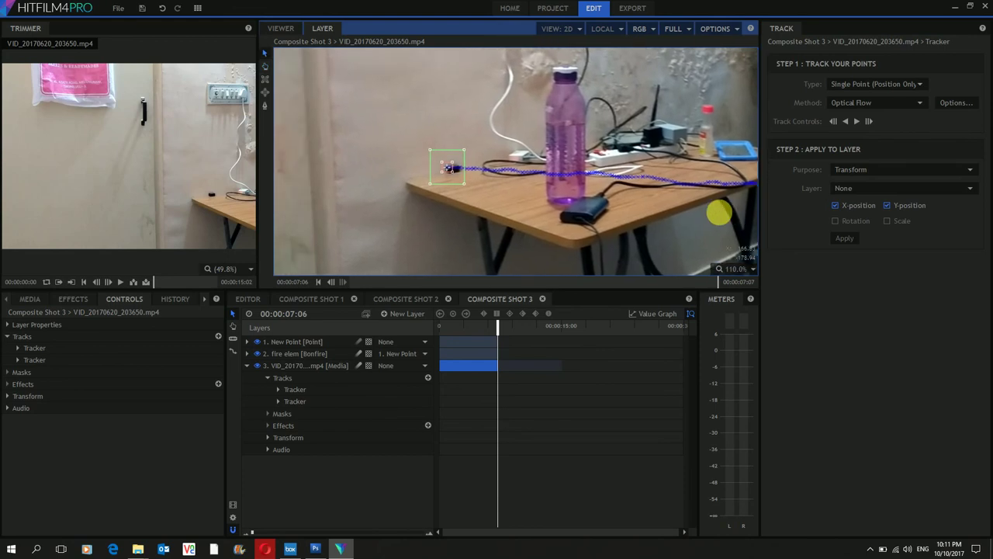
{"action": "scroll", "coordinate": [450, 195], "scroll_direction": "down", "scroll_amount": 1}
Step: Delete the tracker that follows the black box and add a fresh tracker to the video layer
{"action": "left_click", "coordinate": [310, 401]}
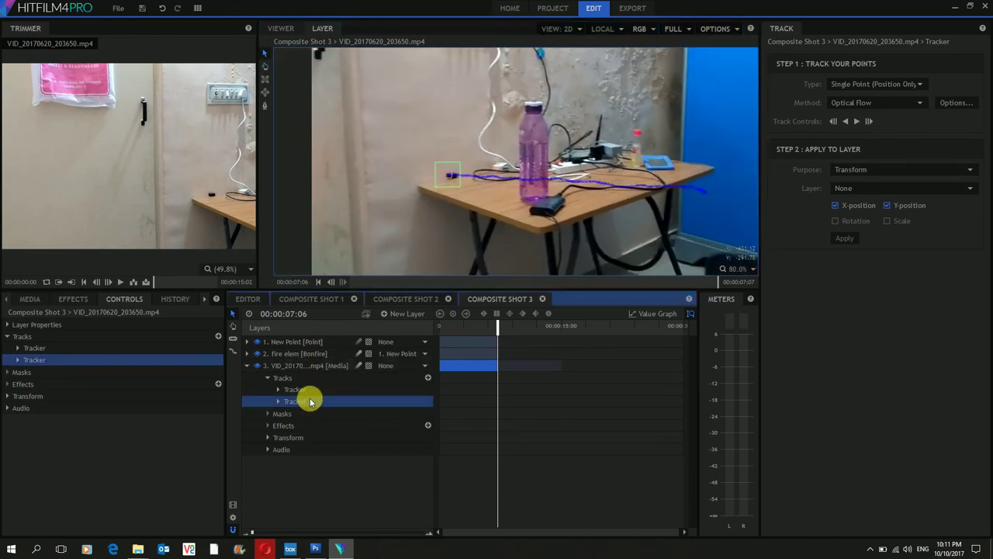
{"action": "key", "text": "Delete"}
{"action": "left_click", "coordinate": [427, 377]}
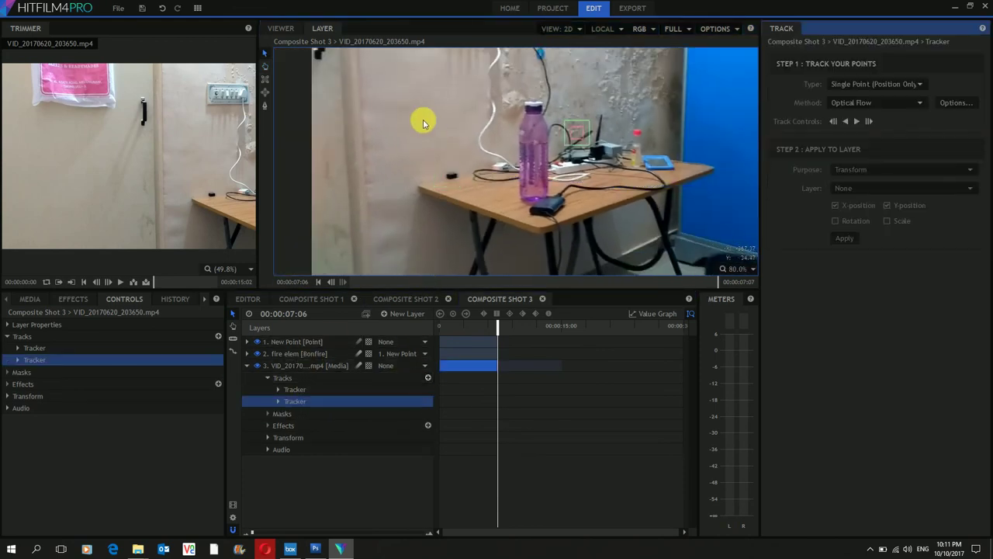
Step: Place the new tracker on the door handle's upper mount at the clip's first frame and track it forward
{"action": "left_click_drag", "start_coordinate": [422, 122], "coordinate": [526, 214]}
{"action": "left_click_drag", "start_coordinate": [568, 151], "coordinate": [525, 132]}
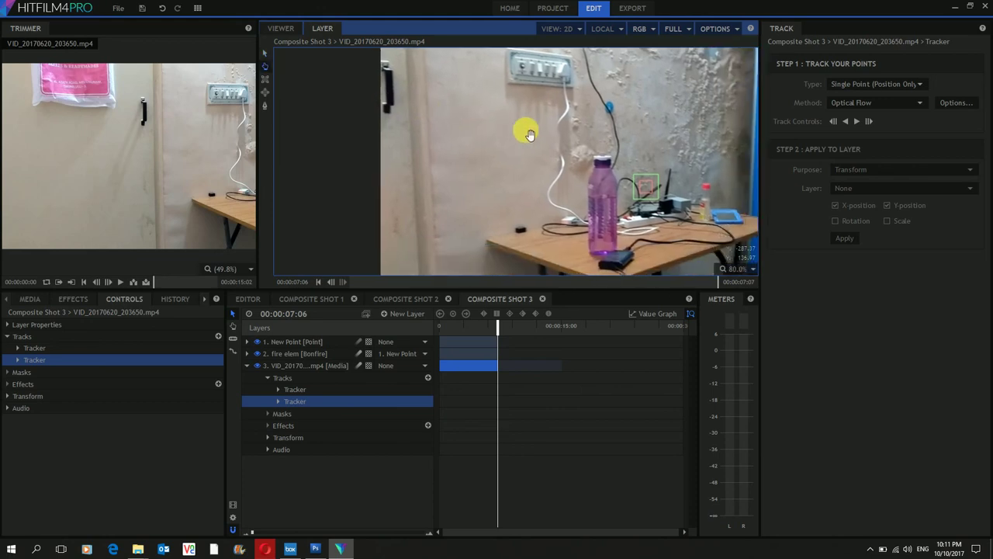
{"action": "left_click", "coordinate": [452, 328]}
{"action": "key", "text": "Home"}
{"action": "scroll", "coordinate": [690, 98], "scroll_direction": "up", "scroll_amount": 3}
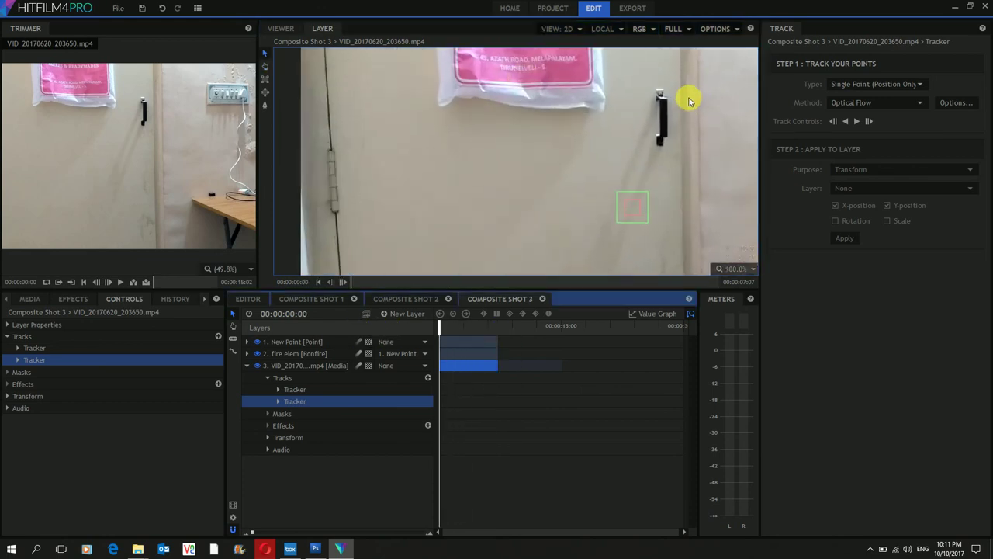
{"action": "left_click", "coordinate": [610, 263]}
{"action": "left_click_drag", "start_coordinate": [611, 263], "coordinate": [649, 101]}
{"action": "scroll", "coordinate": [650, 101], "scroll_direction": "up", "scroll_amount": 3}
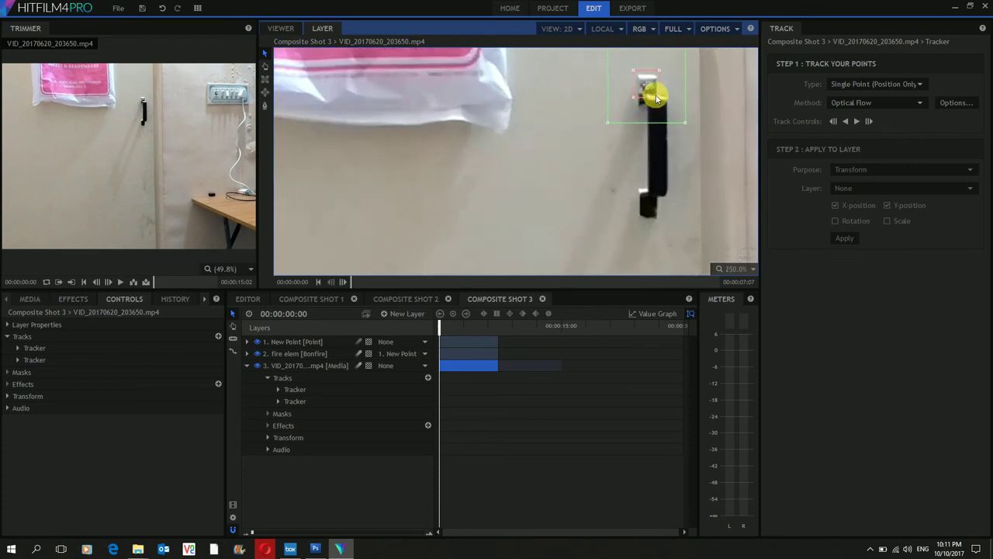
{"action": "left_click", "coordinate": [857, 121]}
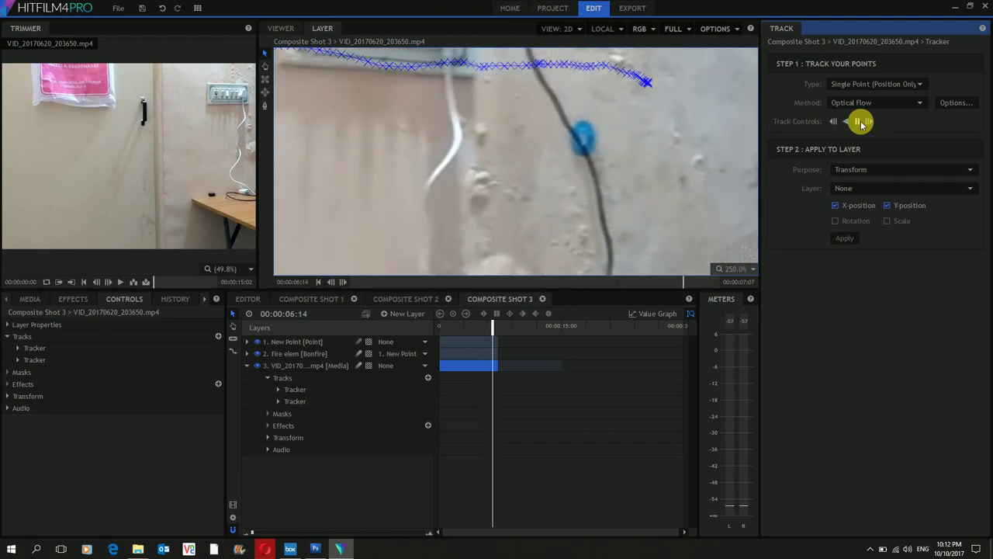
Step: Delete the tracker on the handle's upper mount and inspect the original tracker's path from the first frame
{"action": "left_click", "coordinate": [304, 406]}
{"action": "key", "text": "Delete"}
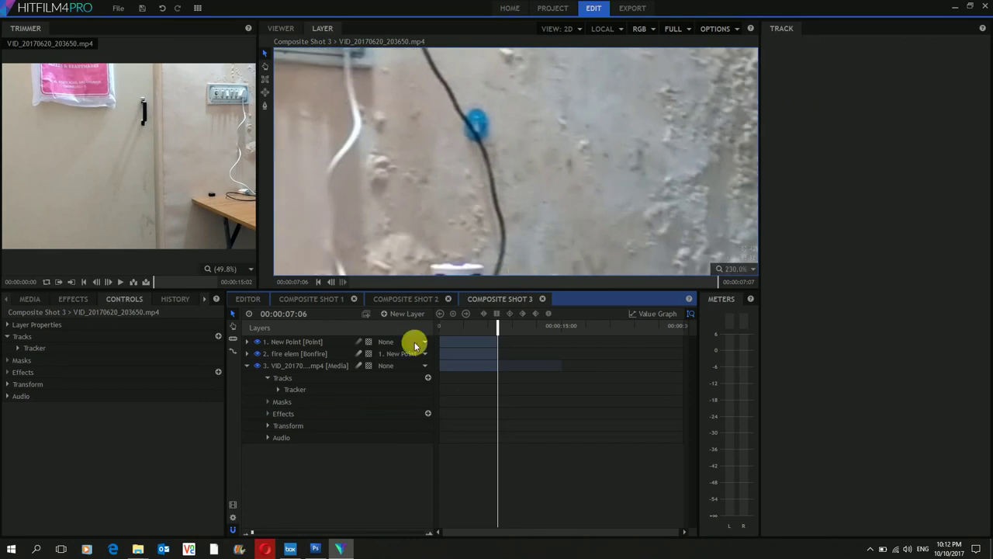
{"action": "left_click_drag", "start_coordinate": [493, 330], "coordinate": [412, 337]}
{"action": "left_click", "coordinate": [310, 388]}
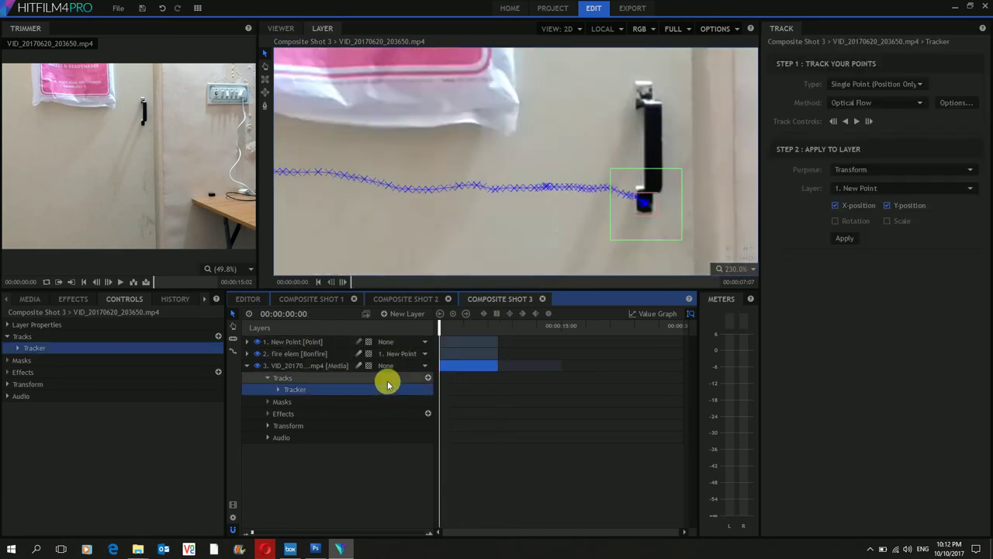
{"action": "scroll", "coordinate": [574, 204], "scroll_direction": "down", "scroll_amount": 5}
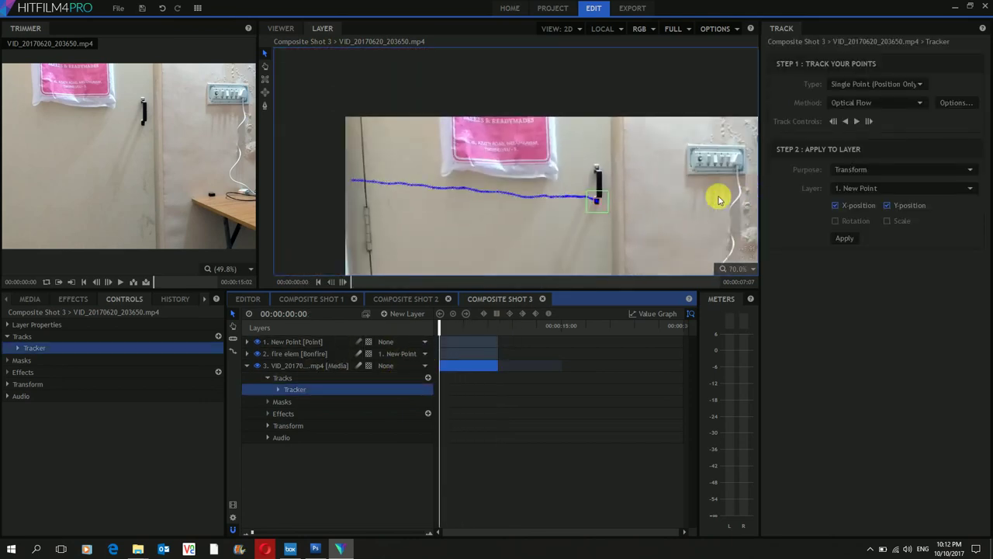
{"action": "scroll", "coordinate": [703, 202], "scroll_direction": "up", "scroll_amount": 5}
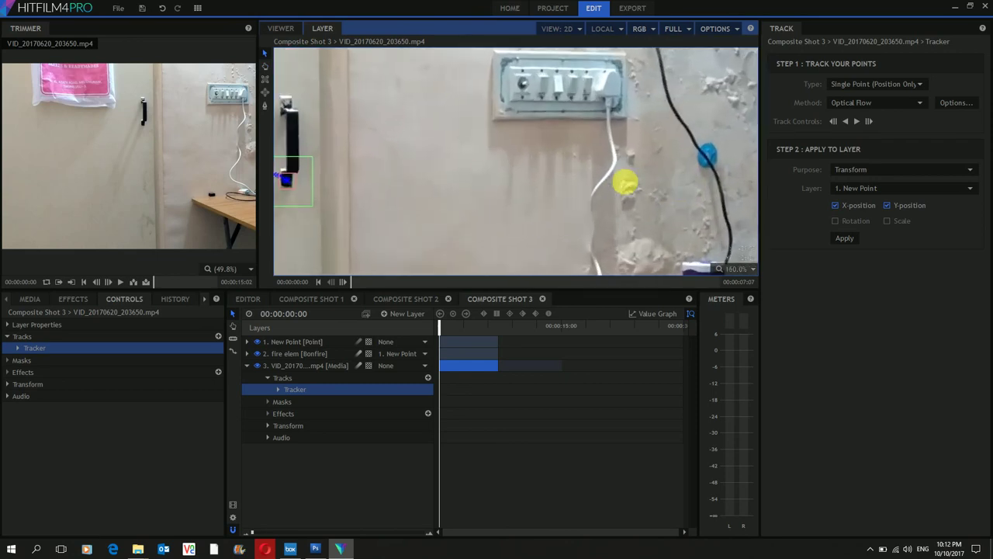
Step: Use an additional tracker to track the rough plaster spot beside the white cable forward from the first frame
{"action": "left_click", "coordinate": [428, 377]}
{"action": "scroll", "coordinate": [504, 221], "scroll_direction": "down", "scroll_amount": 1}
{"action": "scroll", "coordinate": [373, 244], "scroll_direction": "down", "scroll_amount": 1}
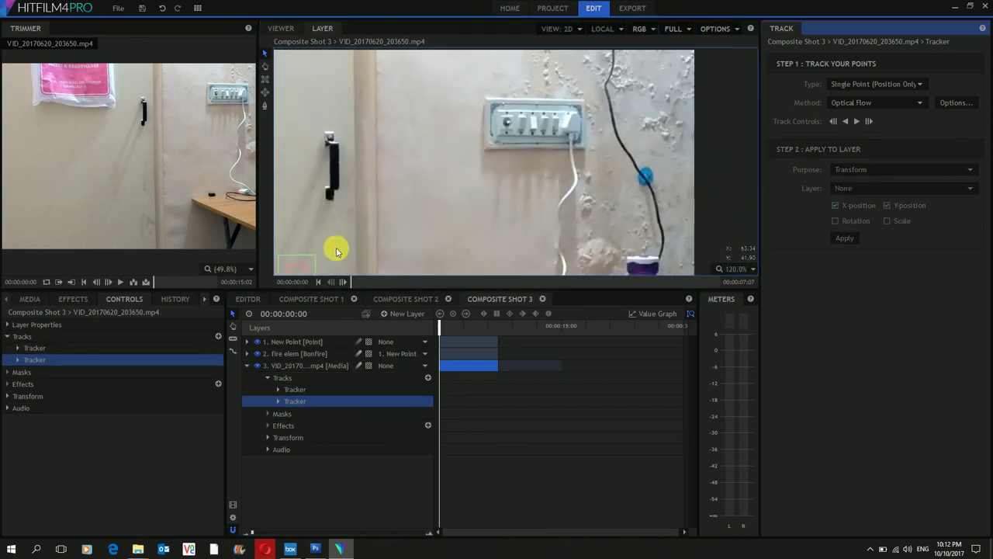
{"action": "left_click_drag", "start_coordinate": [304, 269], "coordinate": [588, 206]}
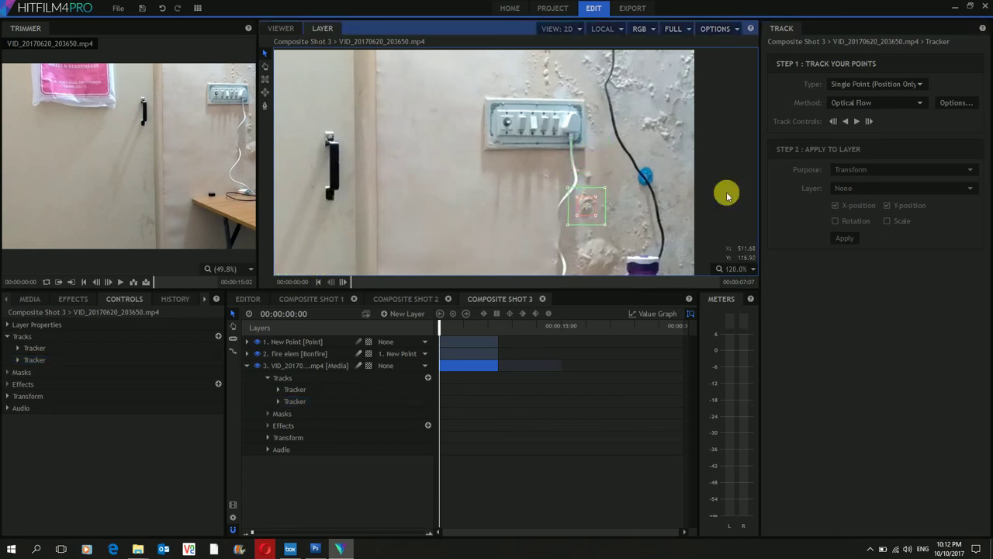
{"action": "left_click", "coordinate": [857, 122]}
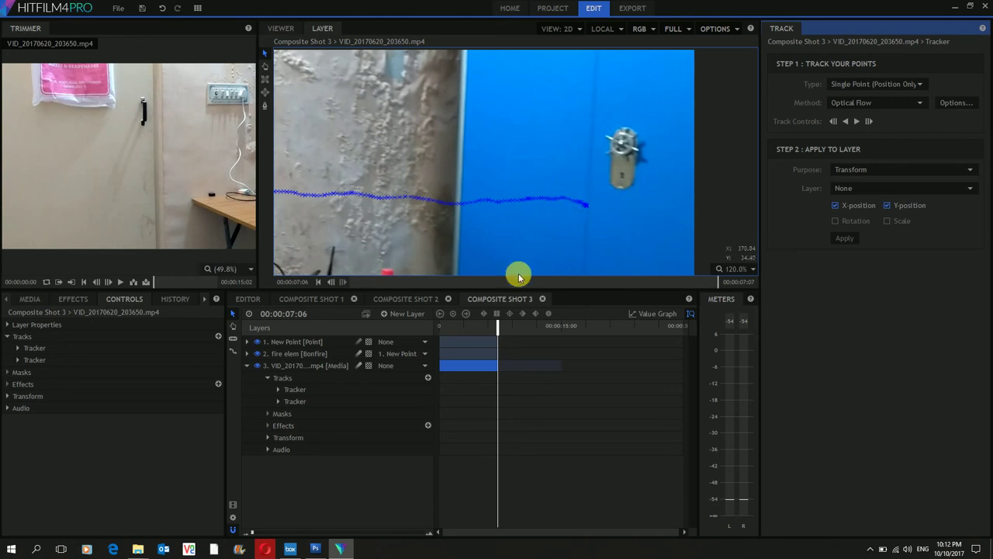
{"action": "left_click", "coordinate": [353, 282]}
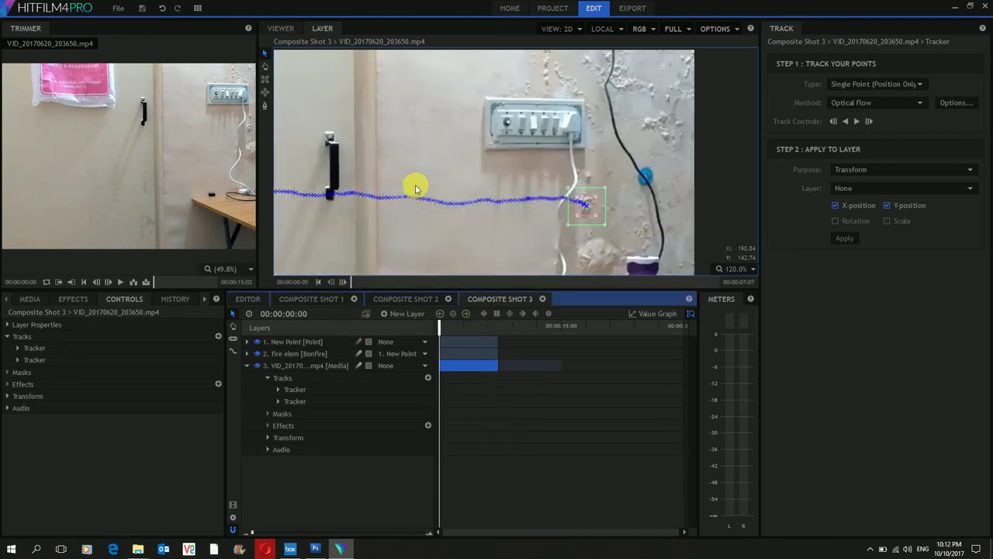
Step: Delete the tracker that follows the plaster spot, leaving only the original handle tracker on the video layer
{"action": "left_click", "coordinate": [317, 401]}
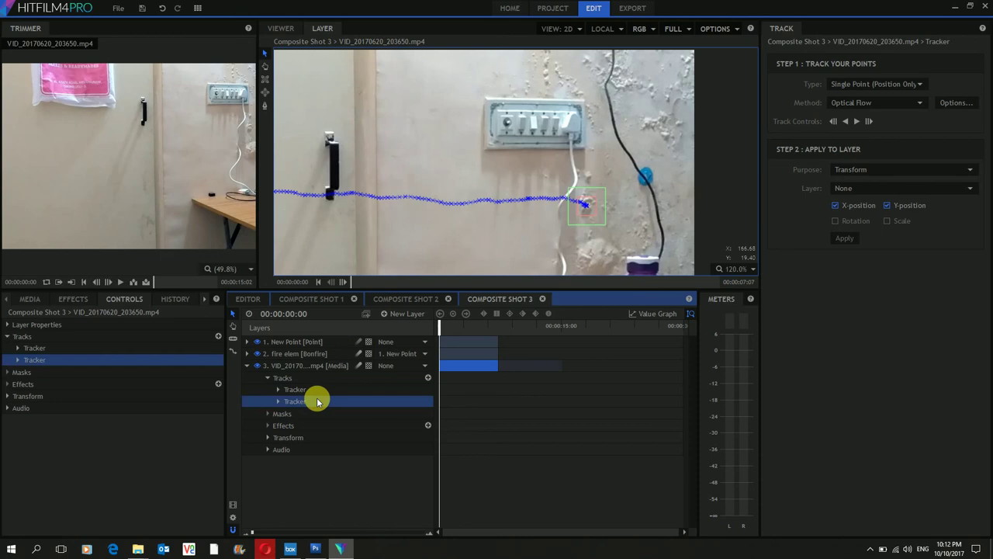
{"action": "key", "text": "Delete"}
{"action": "scroll", "coordinate": [373, 194], "scroll_direction": "down", "scroll_amount": 1}
{"action": "scroll", "coordinate": [381, 226], "scroll_direction": "down", "scroll_amount": 1}
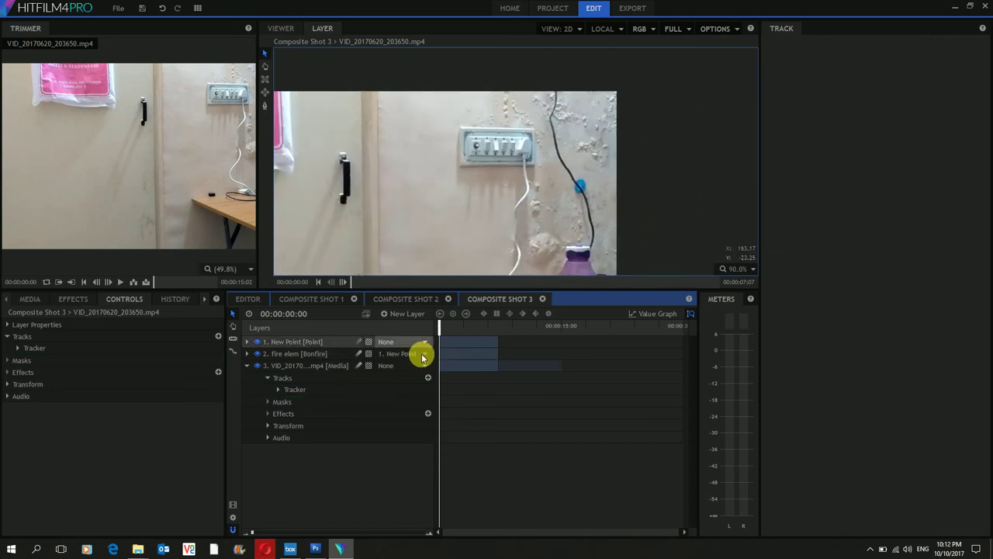
{"action": "scroll", "coordinate": [343, 207], "scroll_direction": "up", "scroll_amount": 3}
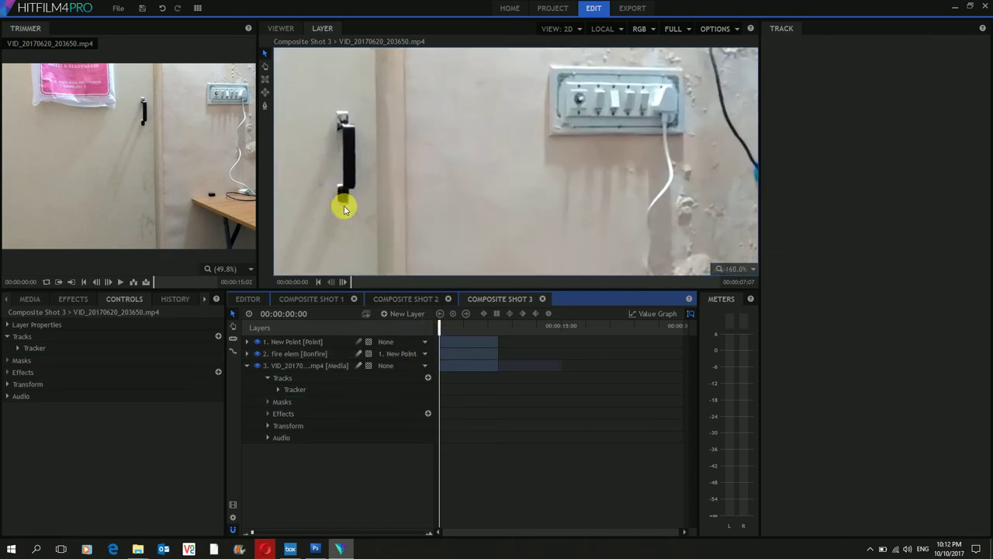
{"action": "scroll", "coordinate": [554, 126], "scroll_direction": "down", "scroll_amount": 1}
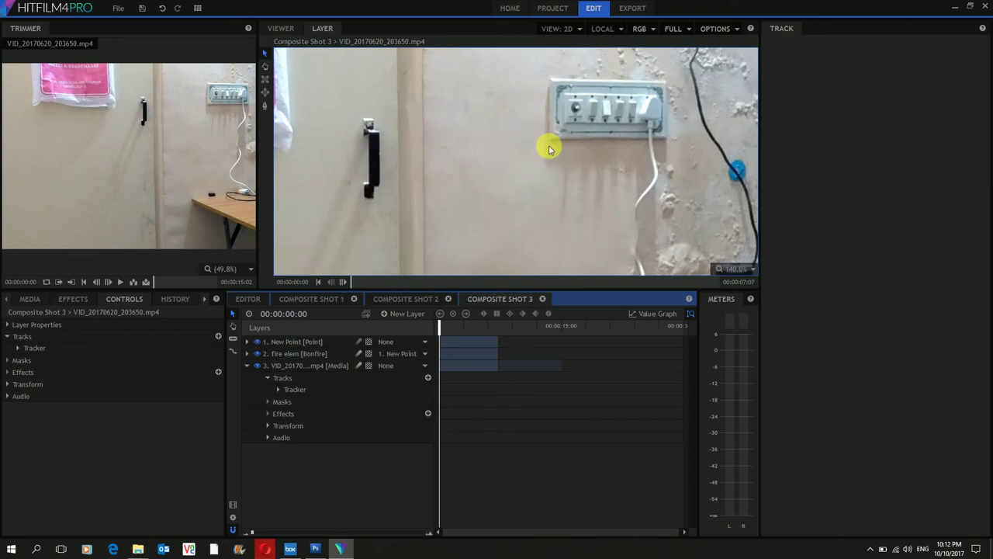
{"action": "scroll", "coordinate": [365, 191], "scroll_direction": "down", "scroll_amount": 1}
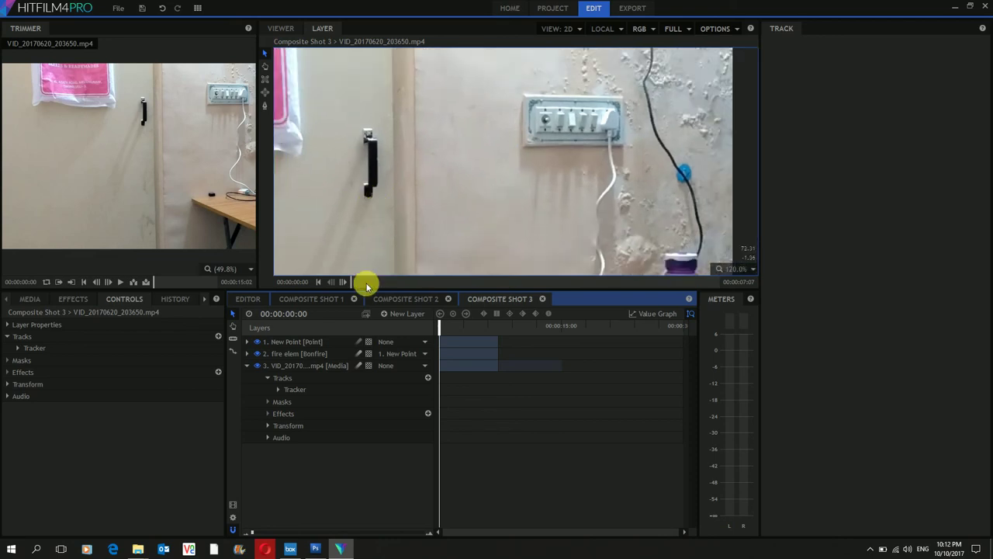
Step: View the full Composite Shot 3 with the bonfire above the bottle at the first frame
{"action": "left_click", "coordinate": [429, 303]}
{"action": "left_click", "coordinate": [478, 302]}
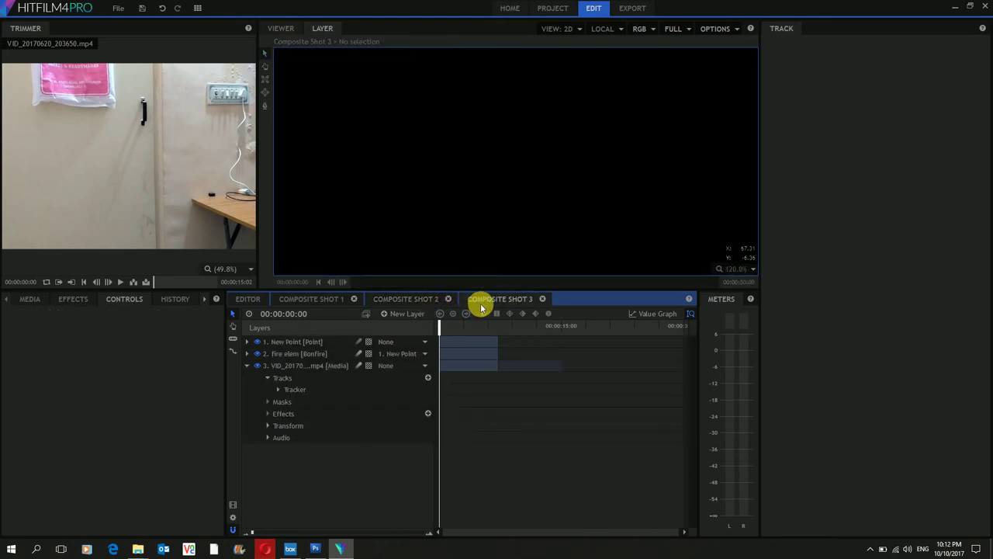
{"action": "left_click", "coordinate": [282, 29]}
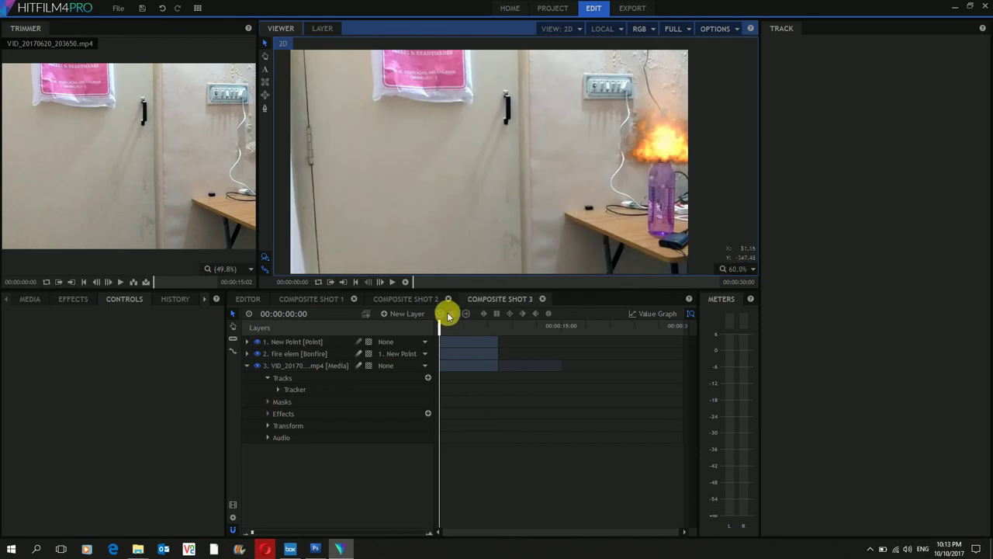